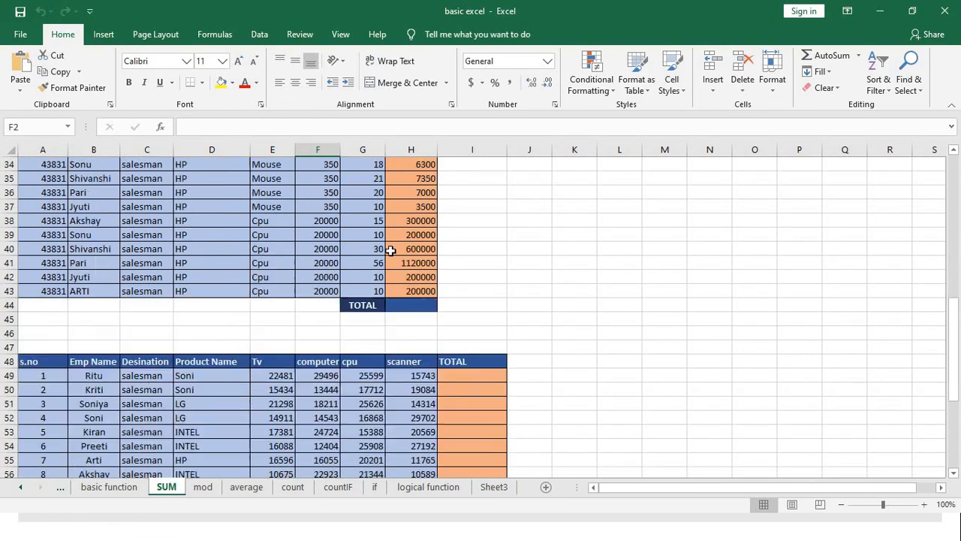
Enter the numbers 20, 30, 50, 60, 45, 80 and 50 down column A in cells A69 to A75
{"action": "left_click", "coordinate": [56, 194]}
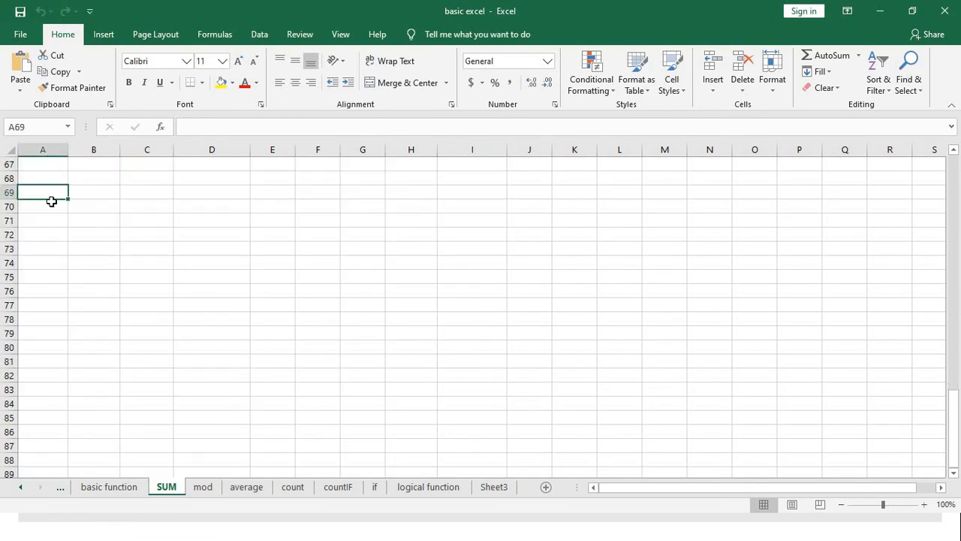
{"action": "type", "text": "20"}
{"action": "key", "text": "Return"}
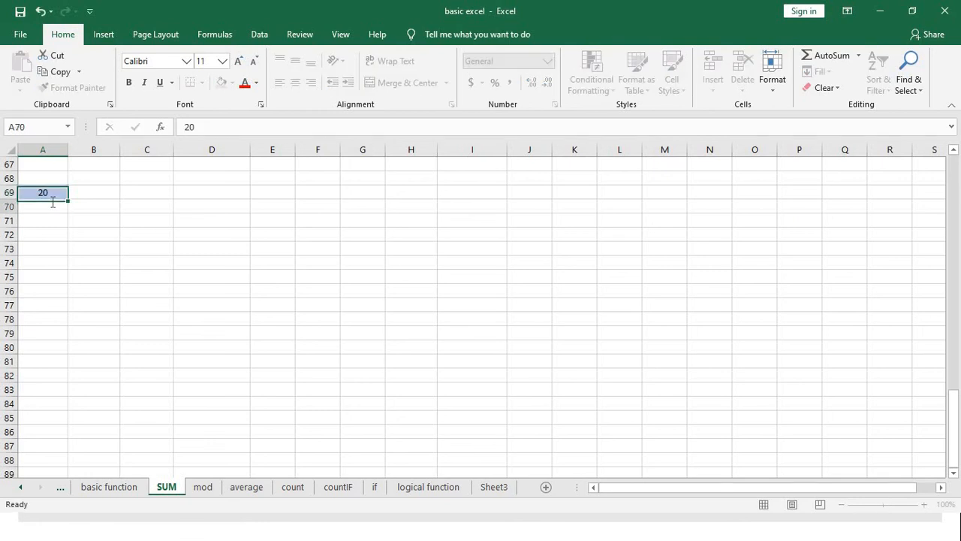
{"action": "type", "text": "30"}
{"action": "key", "text": "Return"}
{"action": "type", "text": "50"}
{"action": "key", "text": "Return"}
{"action": "type", "text": "6"}
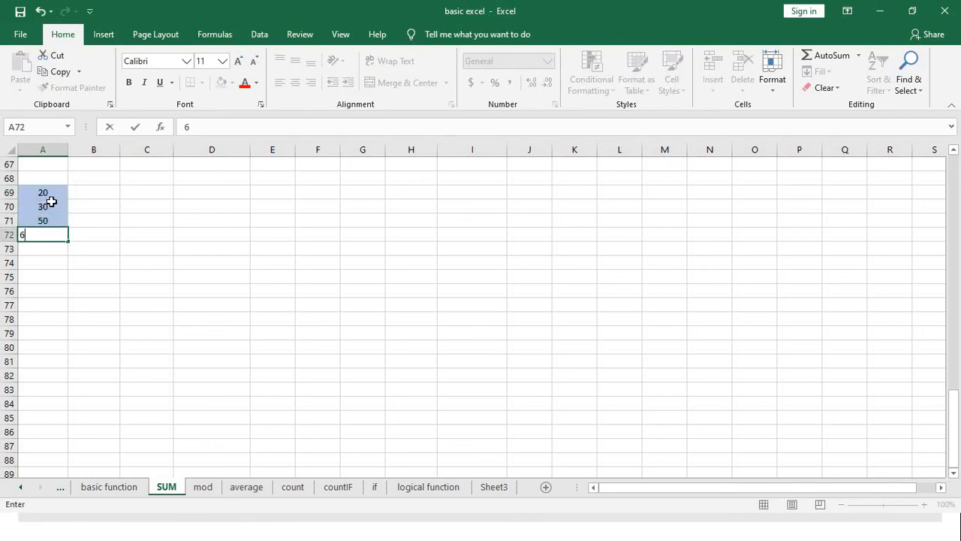
{"action": "type", "text": "0"}
{"action": "key", "text": "Return"}
{"action": "type", "text": "45"}
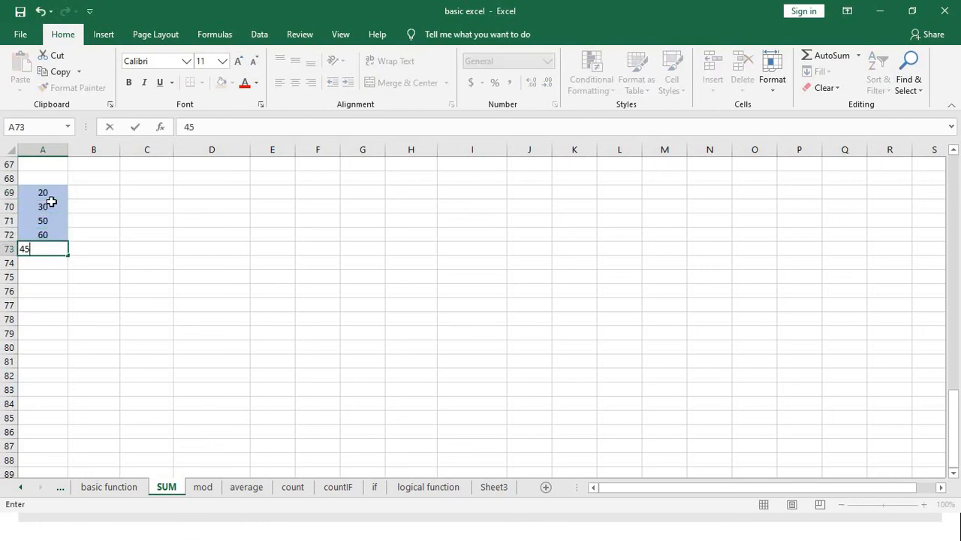
{"action": "key", "text": "Return"}
{"action": "type", "text": "80"}
{"action": "key", "text": "Return"}
{"action": "type", "text": "50"}
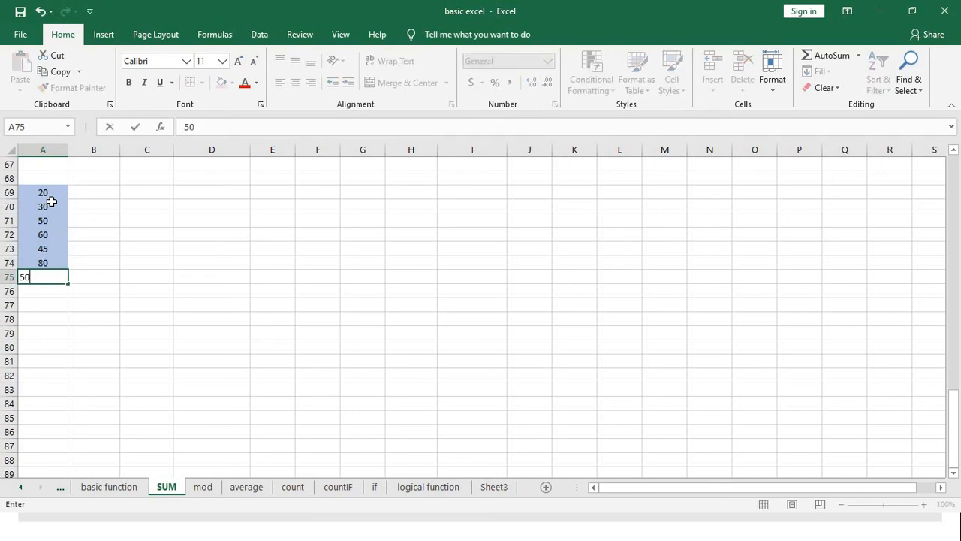
{"action": "key", "text": "Return"}
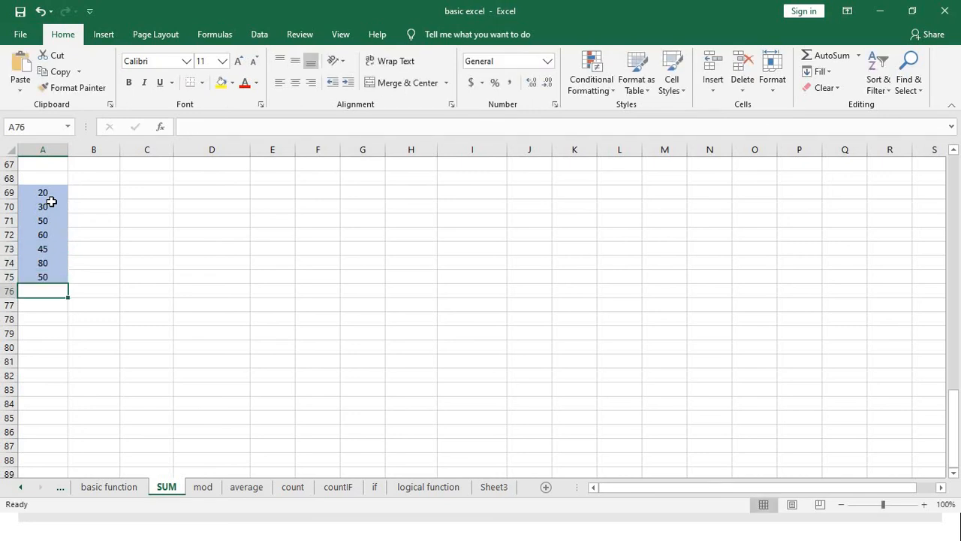
Enter the separate number 80 in cell C70, outside the column of numbers
{"action": "left_click", "coordinate": [153, 231]}
{"action": "left_click", "coordinate": [161, 209]}
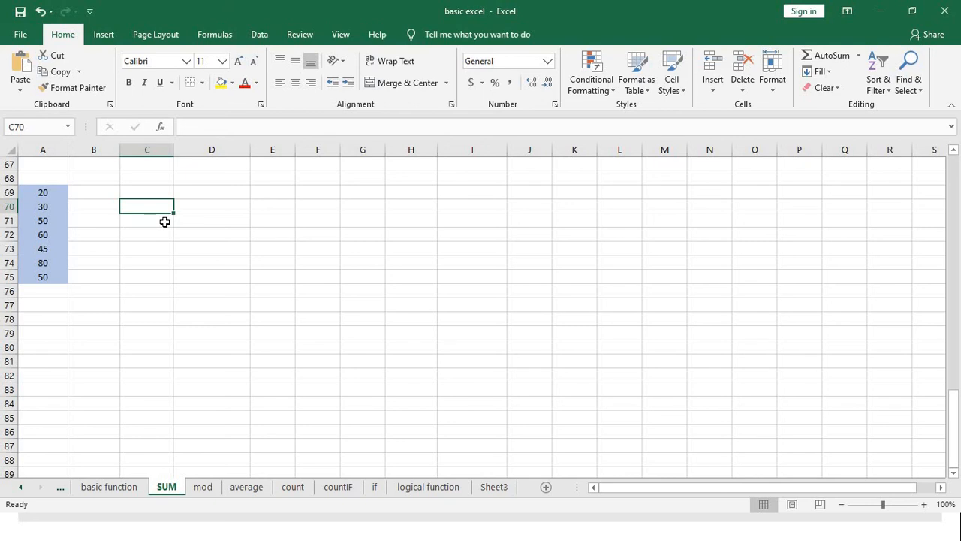
{"action": "type", "text": "80"}
{"action": "left_click", "coordinate": [182, 287]}
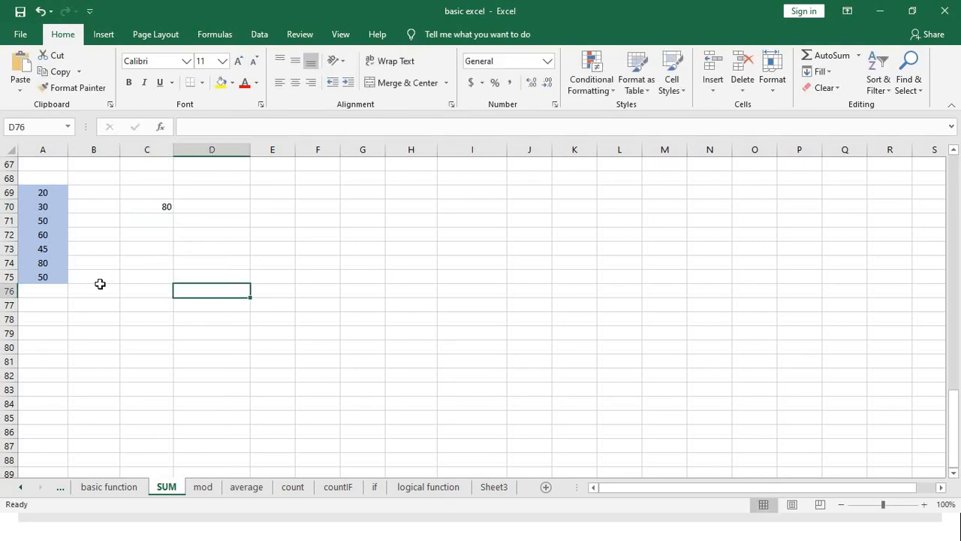
Add the seven numbers cell by cell in A77 with the formula =A69+A70+A71+A72+A73+A74+A75
{"action": "left_click", "coordinate": [57, 302]}
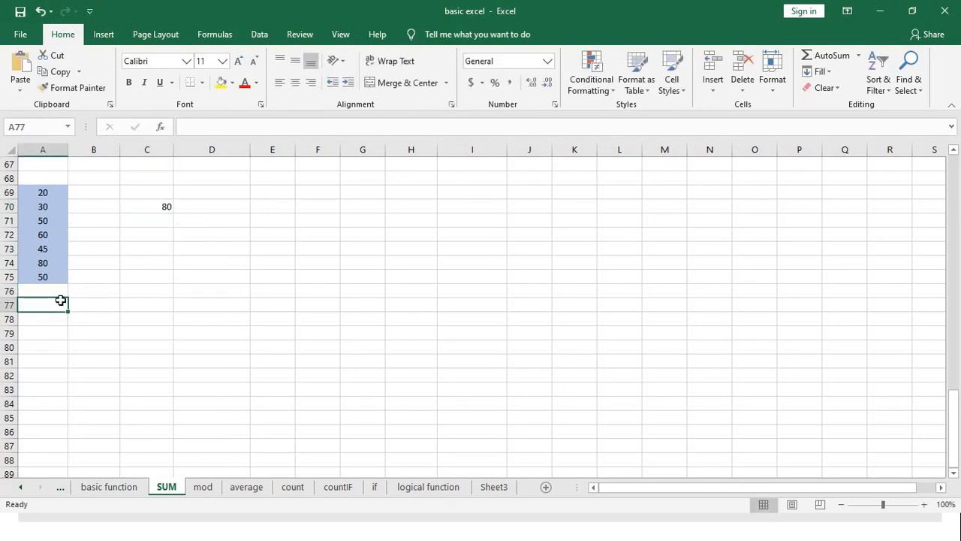
{"action": "type", "text": "="}
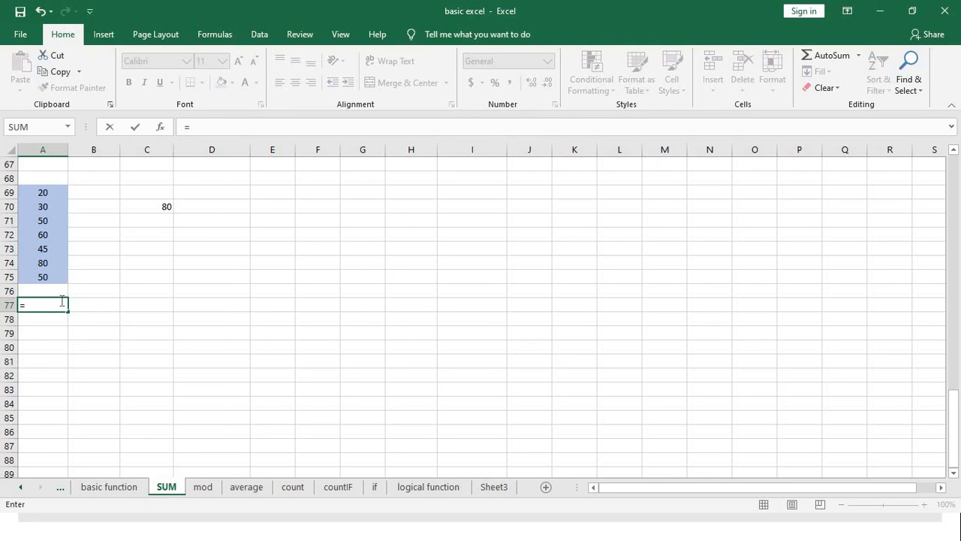
{"action": "left_click", "coordinate": [43, 194]}
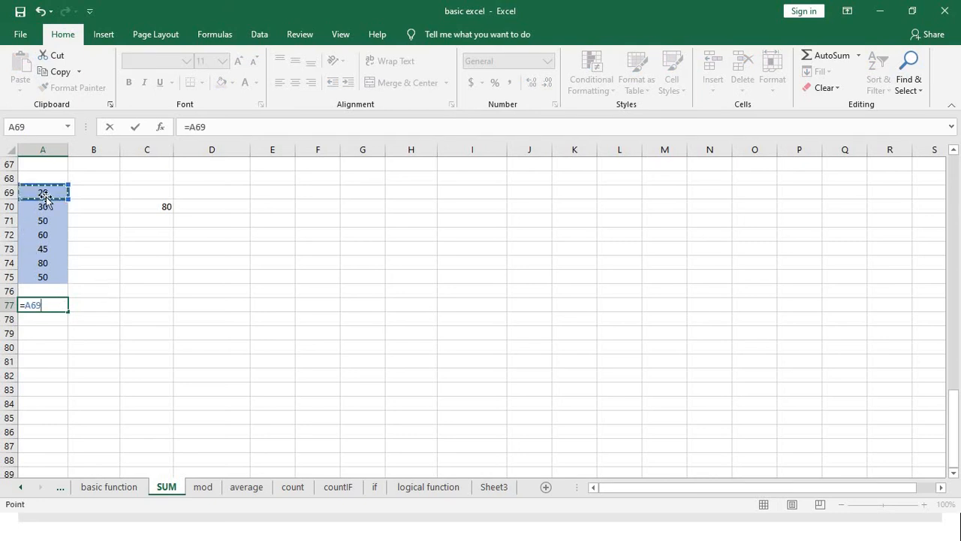
{"action": "type", "text": "+"}
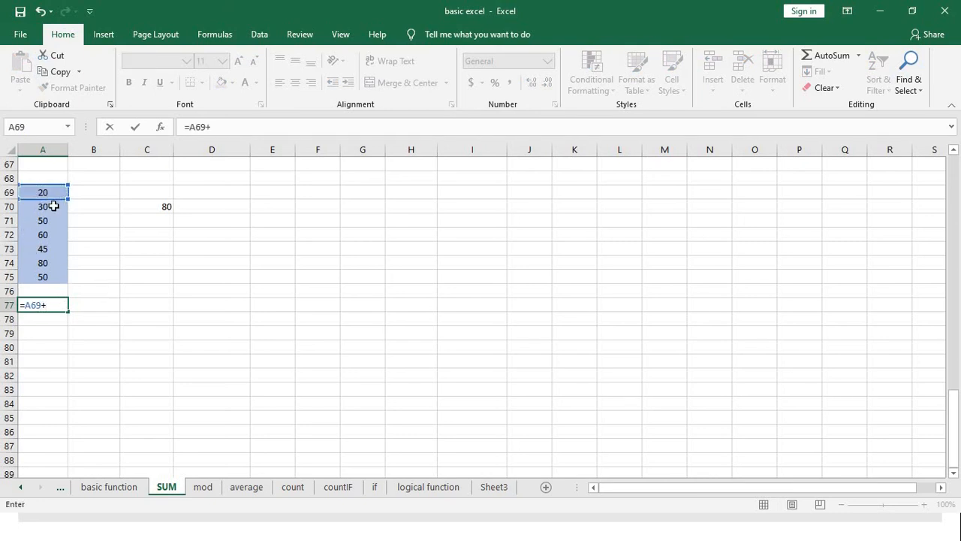
{"action": "left_click", "coordinate": [54, 206]}
{"action": "type", "text": "+"}
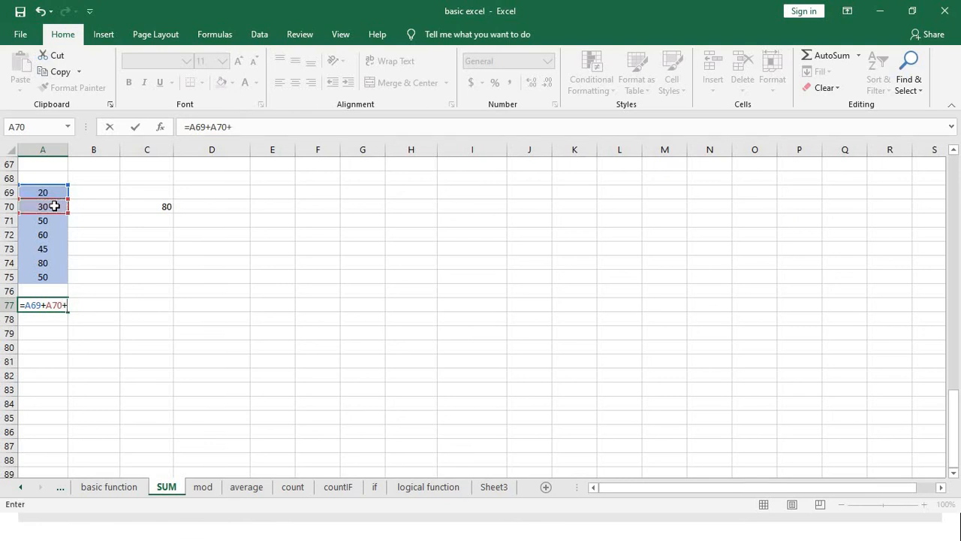
{"action": "left_click", "coordinate": [50, 219]}
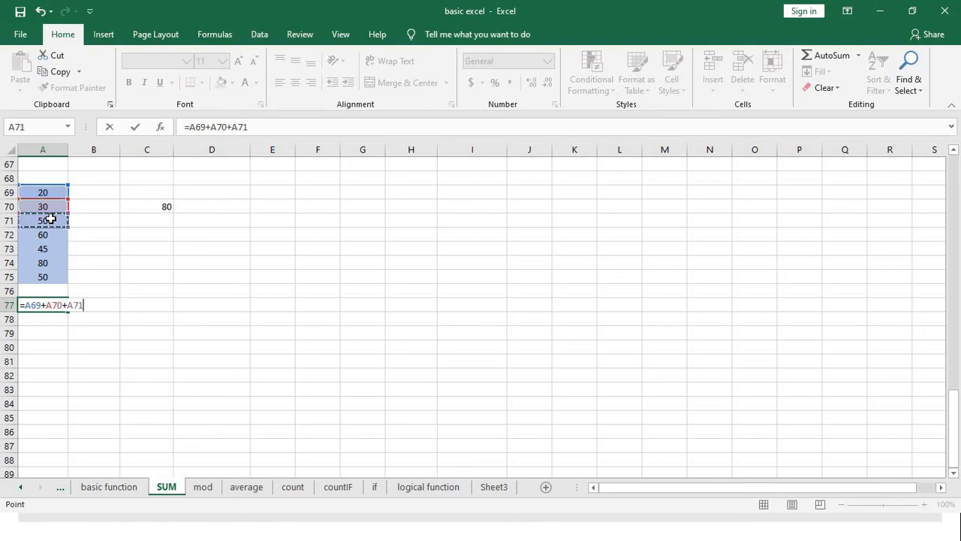
{"action": "type", "text": "+"}
{"action": "left_click", "coordinate": [61, 237]}
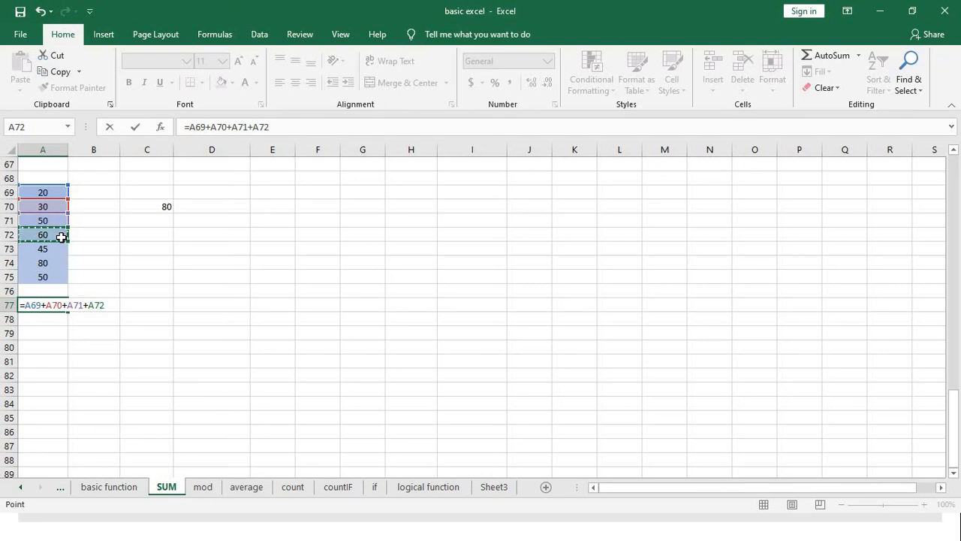
{"action": "type", "text": "+"}
{"action": "left_click", "coordinate": [63, 250]}
{"action": "type", "text": "+"}
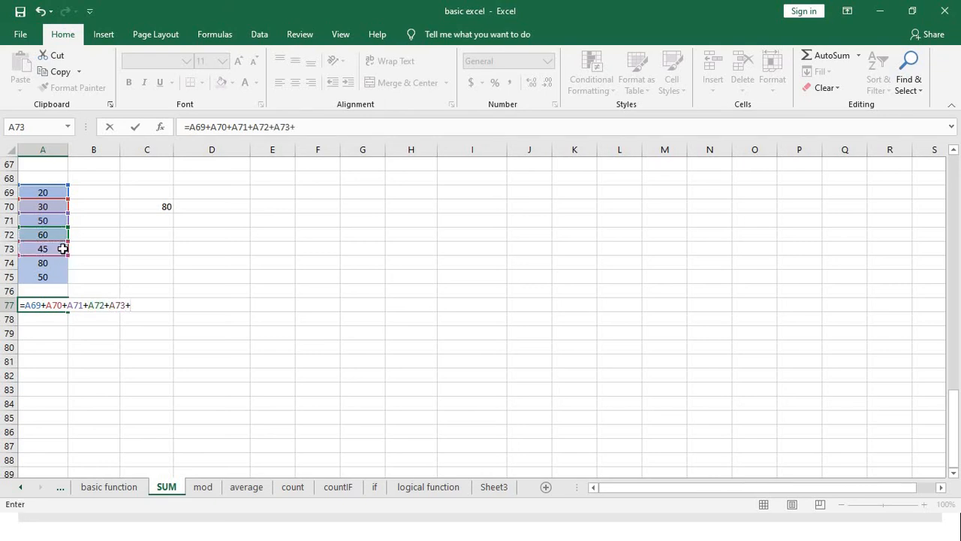
{"action": "left_click", "coordinate": [64, 262]}
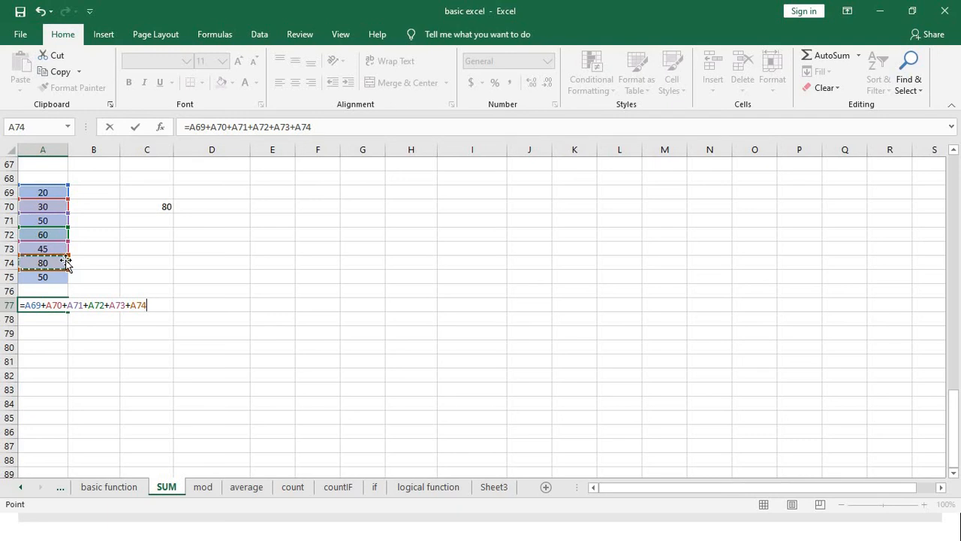
{"action": "type", "text": "_"}
{"action": "key", "text": "BackSpace"}
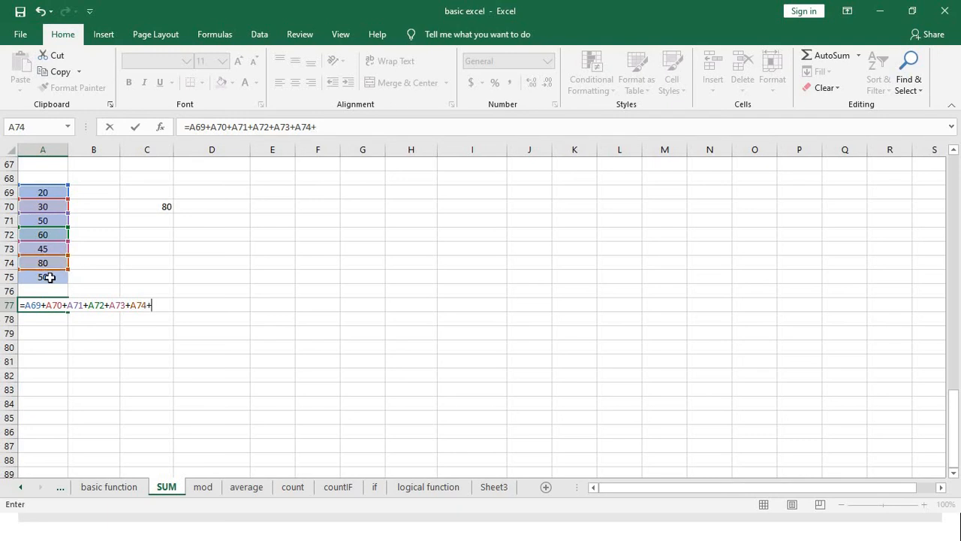
{"action": "left_click", "coordinate": [50, 277]}
{"action": "key", "text": "Return"}
{"action": "key", "text": "Up"}
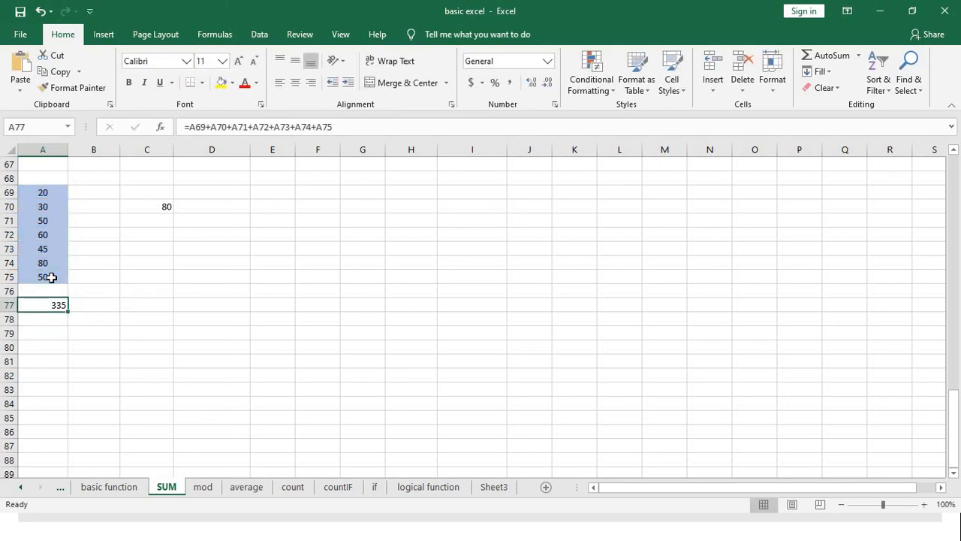
Total the same column of numbers in cell B77 with the formula =SUM(A69:A75)
{"action": "key", "text": "Right"}
{"action": "key", "text": "Left"}
{"action": "key", "text": "Right"}
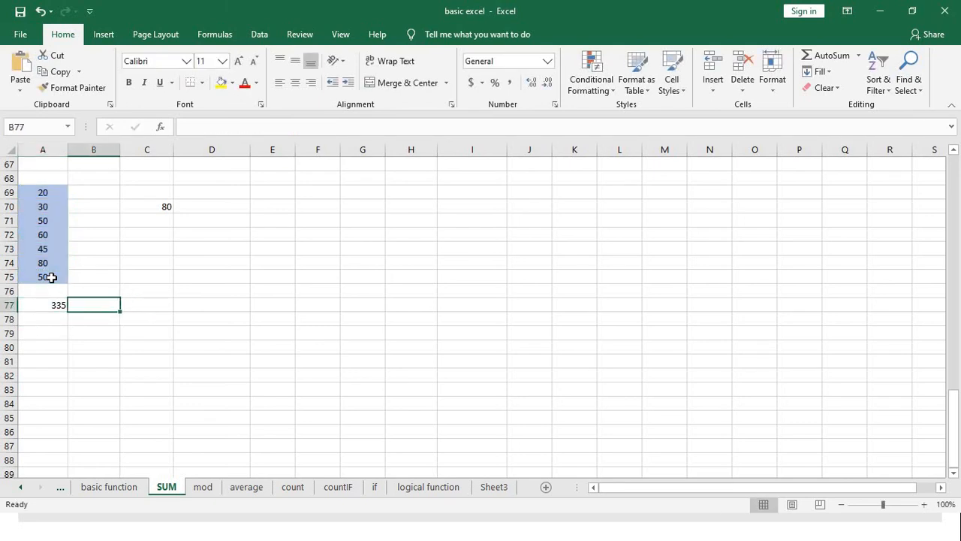
{"action": "type", "text": "=sum"}
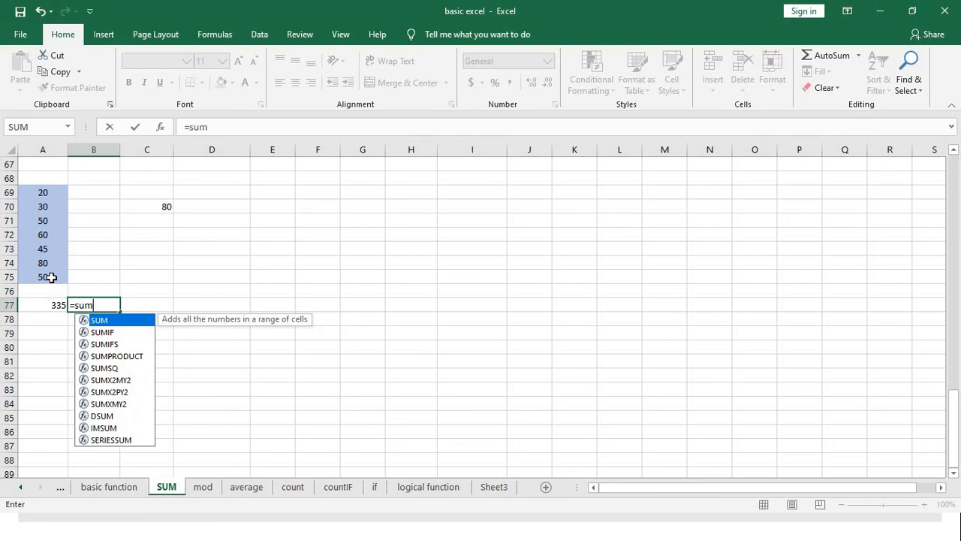
{"action": "type", "text": "("}
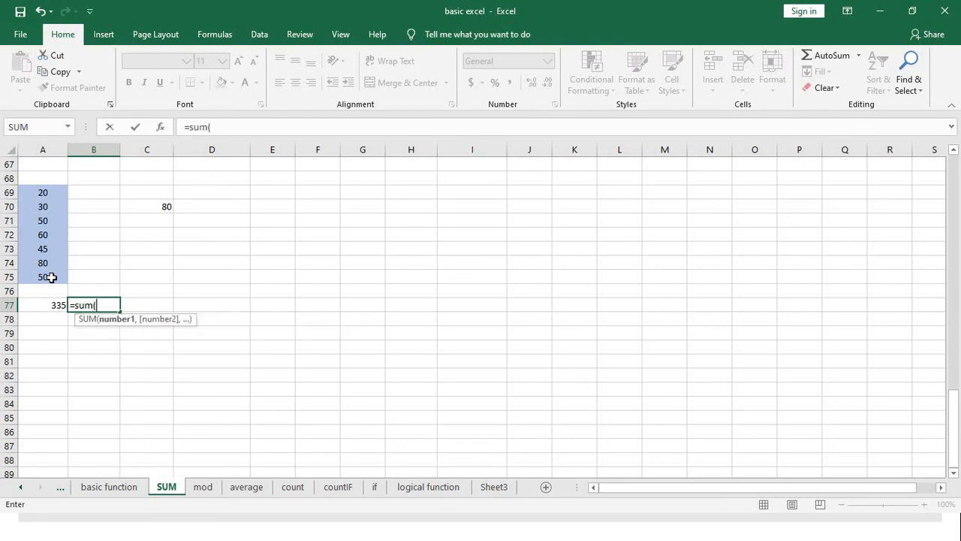
{"action": "left_click", "coordinate": [47, 192]}
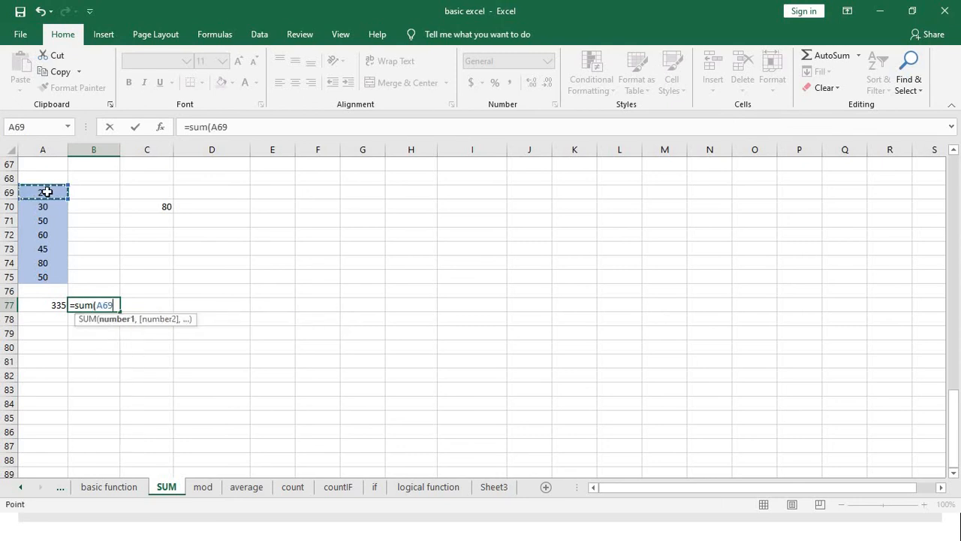
{"action": "key", "text": "F8"}
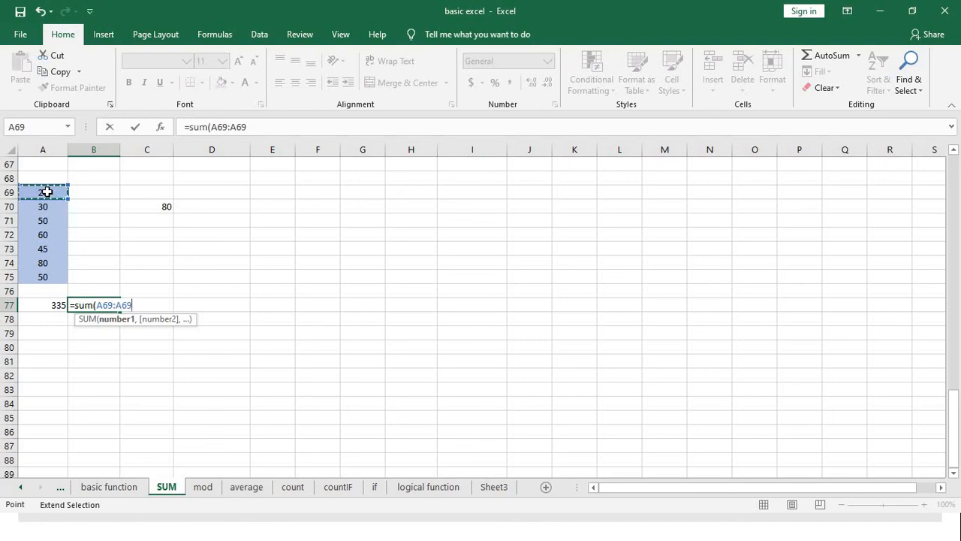
{"action": "left_click", "coordinate": [47, 273]}
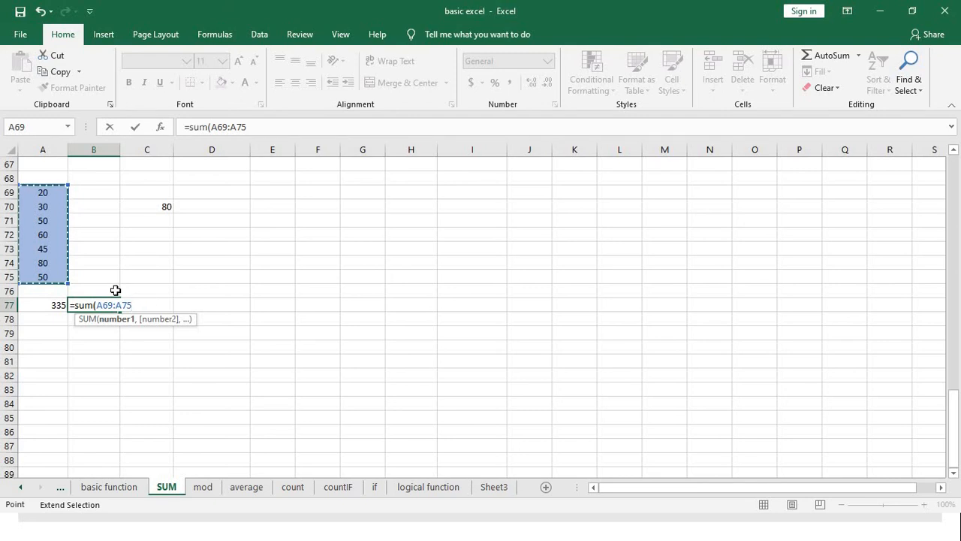
{"action": "type", "text": ")"}
{"action": "key", "text": "Return"}
Compare the cell-by-cell addition formula in A77 with the SUM formula and its arguments in B77
{"action": "key", "text": "Up"}
{"action": "key", "text": "Left"}
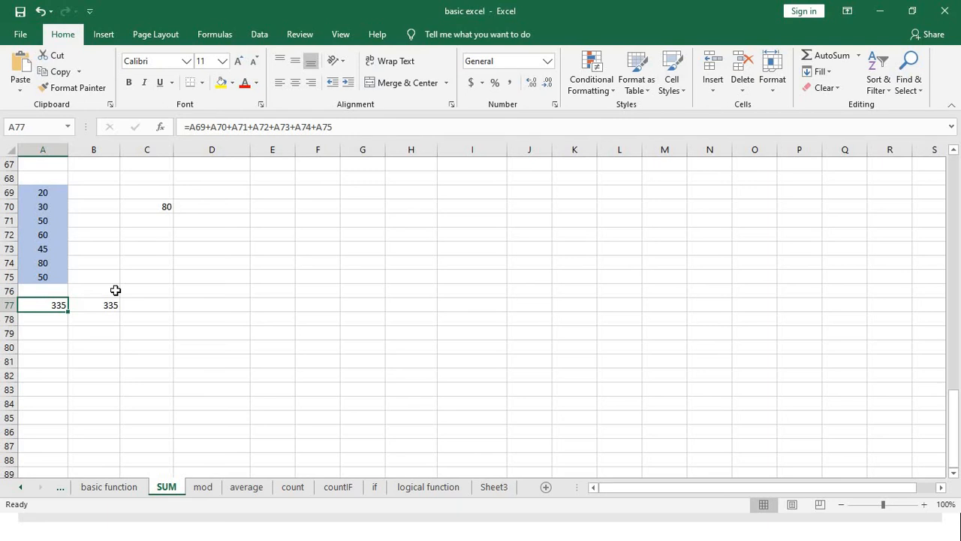
{"action": "key", "text": "F2"}
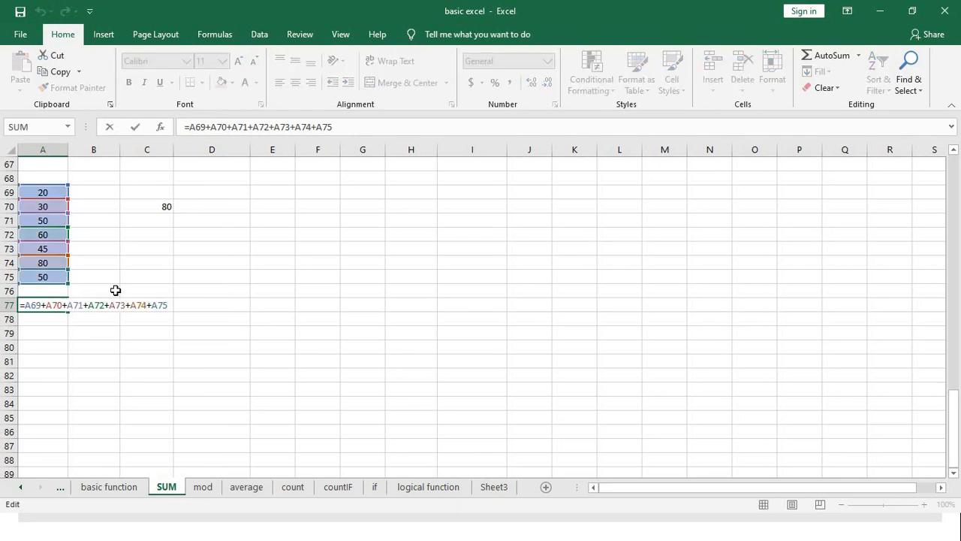
{"action": "key", "text": "Return"}
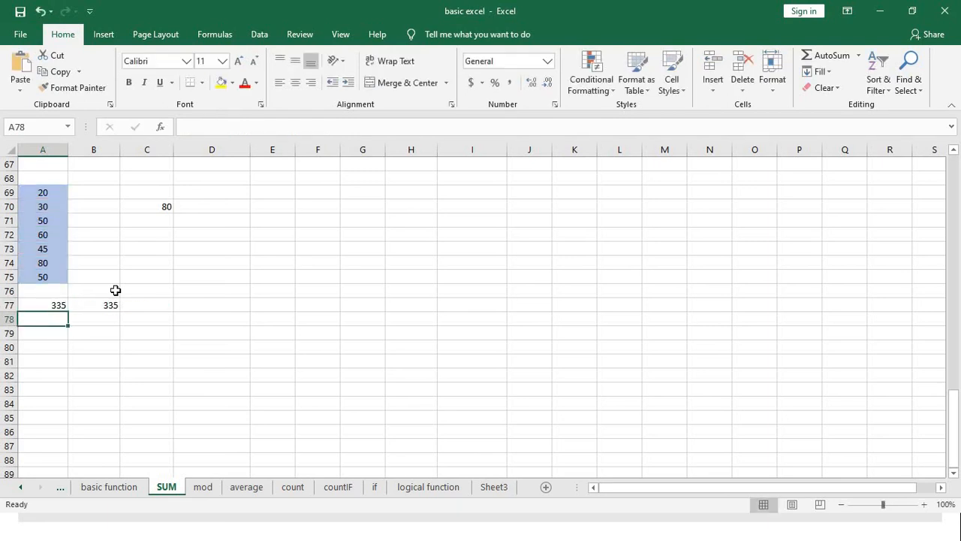
{"action": "key", "text": "Up"}
{"action": "key", "text": "Right"}
{"action": "key", "text": "F2"}
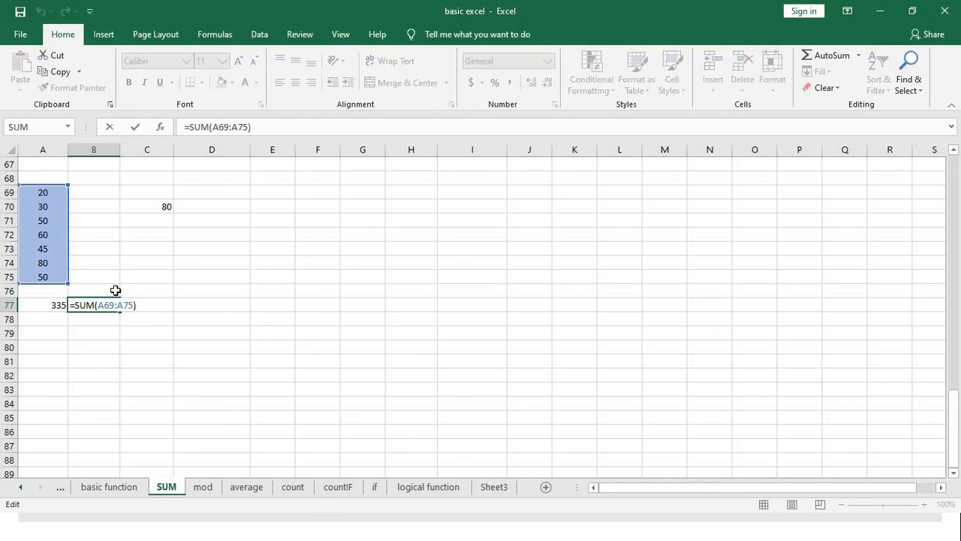
{"action": "key", "text": "Left"}
{"action": "key", "text": "Left"}
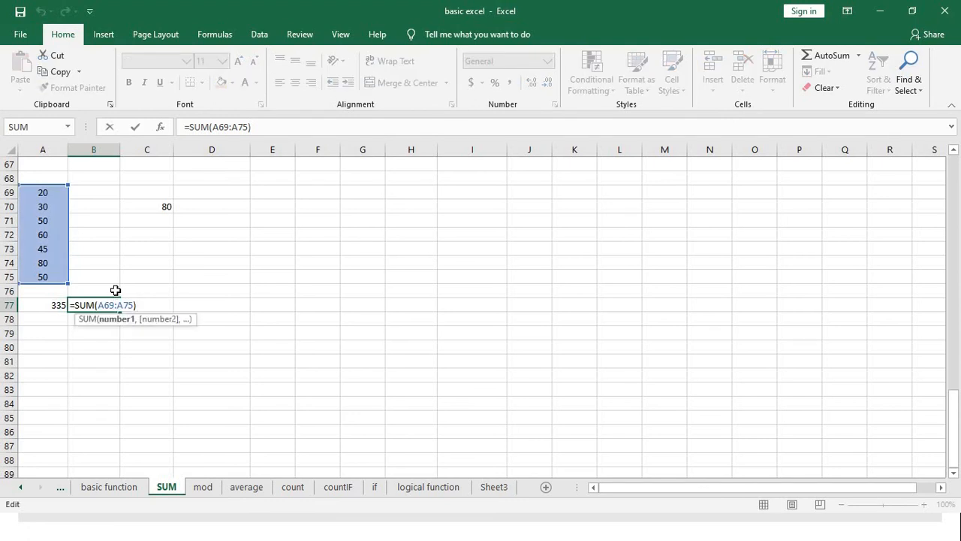
{"action": "key", "text": "Return"}
{"action": "key", "text": "Up"}
{"action": "key", "text": "Up"}
{"action": "key", "text": "Up"}
{"action": "key", "text": "Down"}
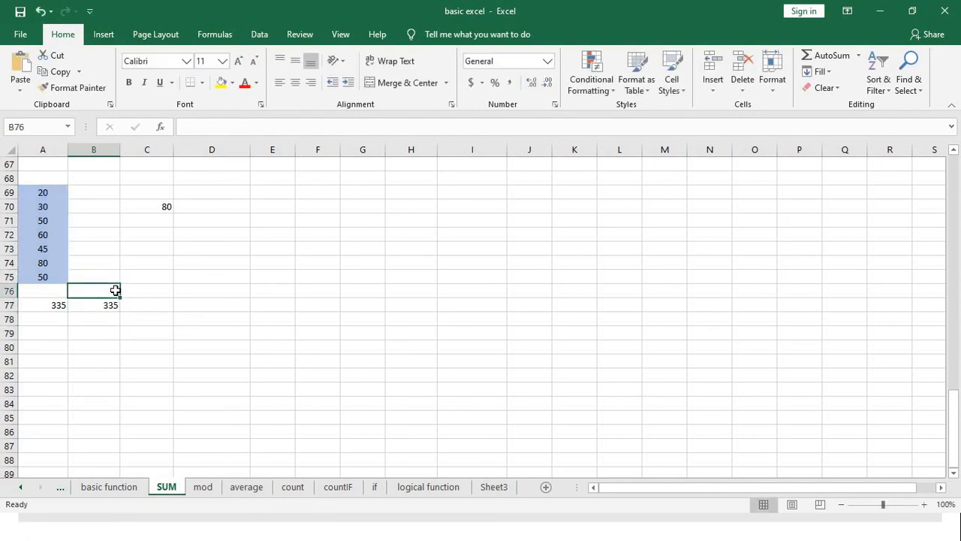
Add cell C70 as a second argument after the range A69:A75 in the SUM formula in B77
{"action": "key", "text": "Down"}
{"action": "key", "text": "F2"}
{"action": "key", "text": "Left"}
{"action": "key", "text": "Left"}
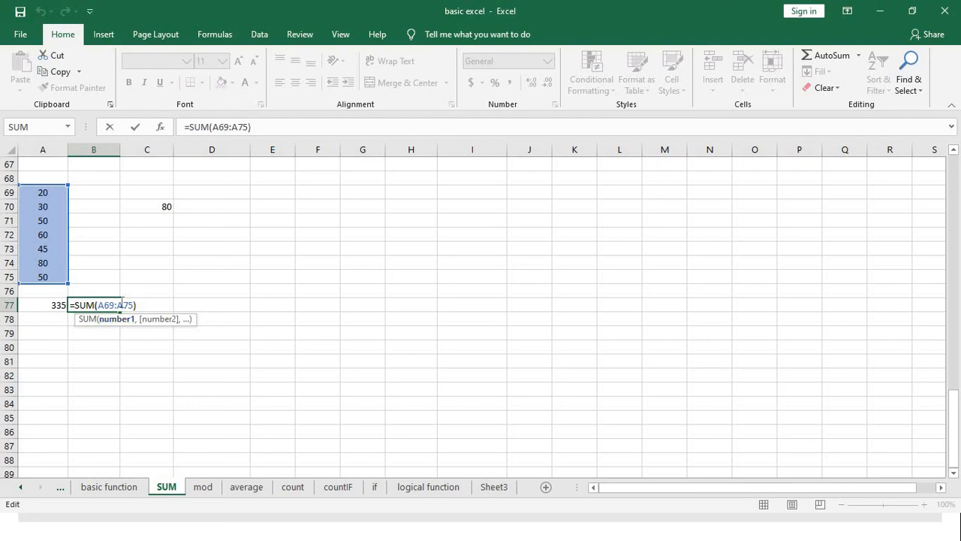
{"action": "left_click_drag", "start_coordinate": [122, 301], "coordinate": [126, 302]}
{"action": "left_click", "coordinate": [133, 304]}
{"action": "type", "text": ","}
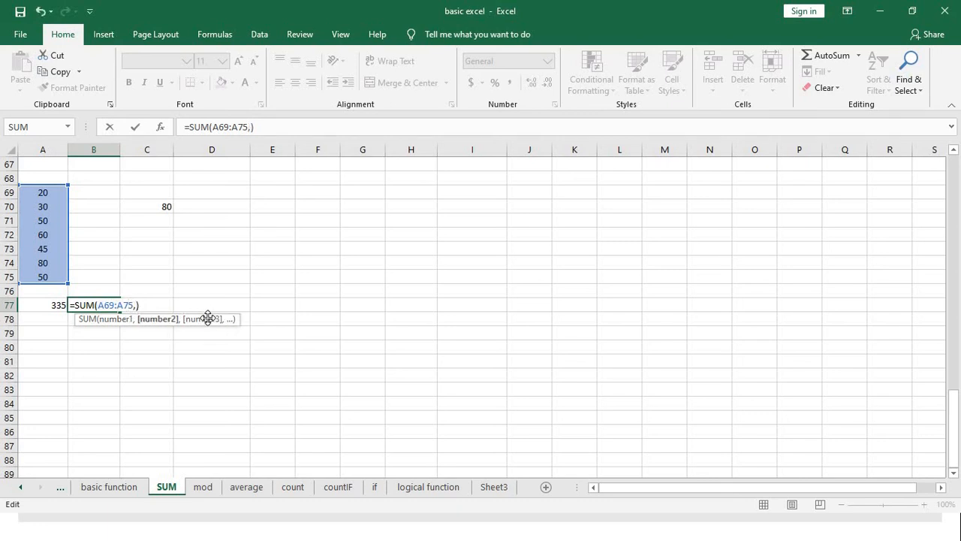
{"action": "left_click", "coordinate": [167, 207]}
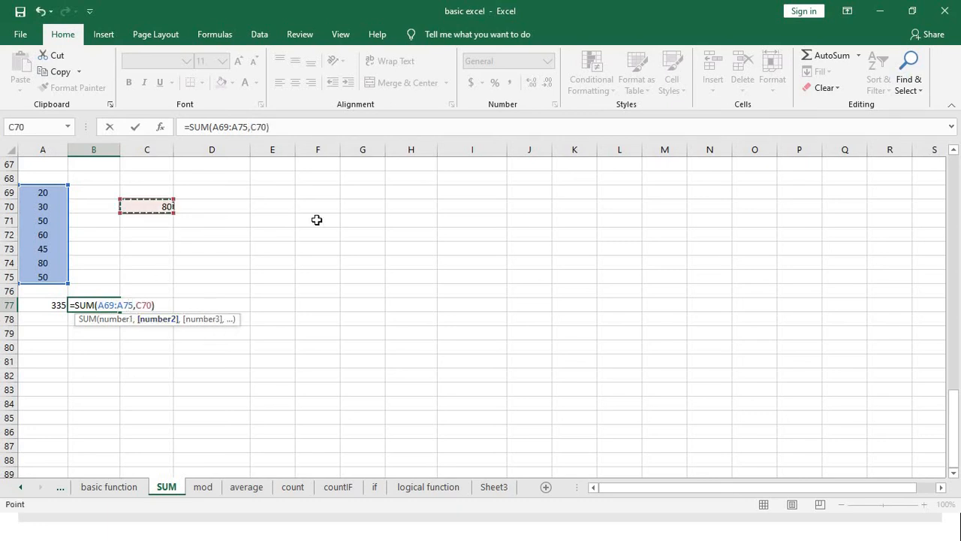
Add the constant 50 as the third argument in B77, making the formula =SUM(A69:A75,C70,50)
{"action": "type", "text": ","}
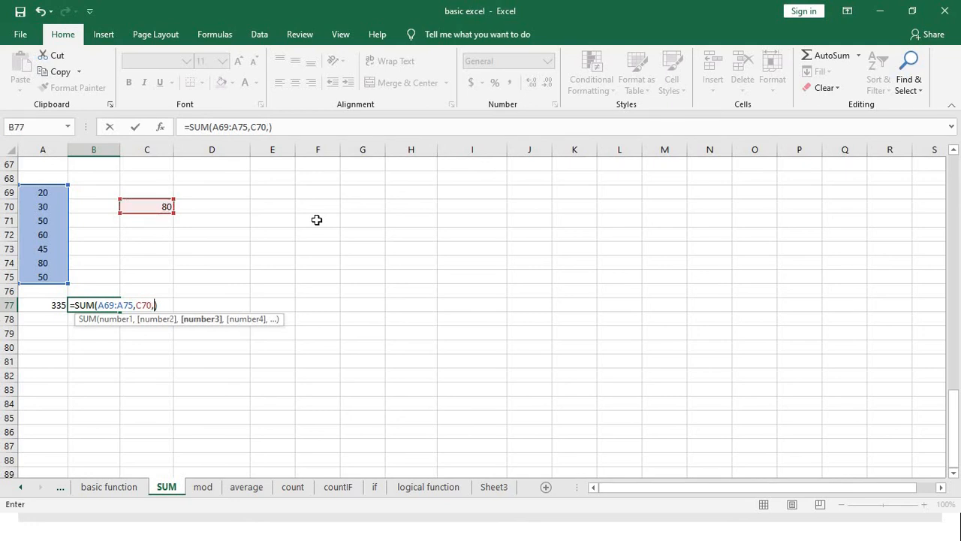
{"action": "left_click", "coordinate": [54, 215]}
{"action": "key", "text": "BackSpace"}
{"action": "key", "text": "BackSpace"}
{"action": "key", "text": "BackSpace"}
{"action": "type", "text": "50"}
{"action": "key", "text": "Return"}
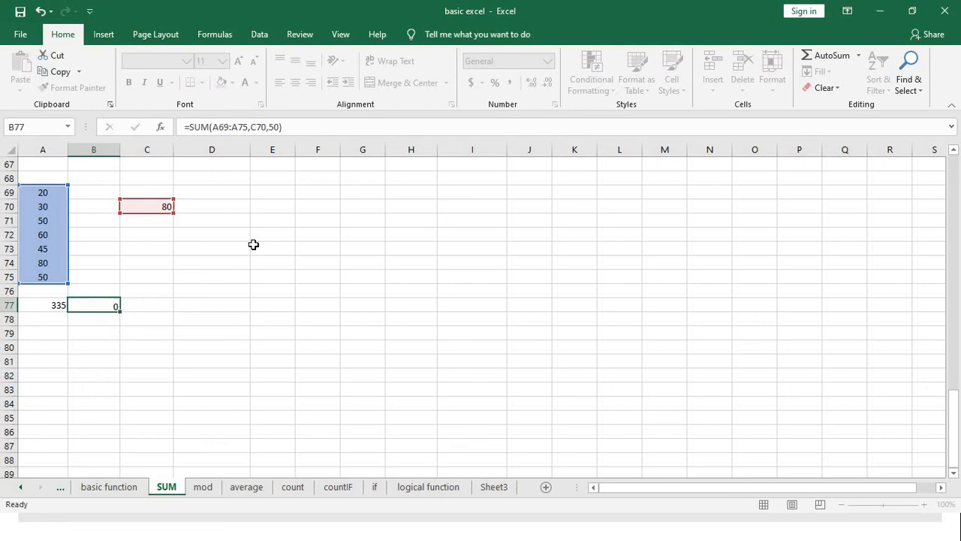
Add two directly entered numbers in cell D77 with the formula =50+90
{"action": "key", "text": "Up"}
{"action": "key", "text": "Right"}
{"action": "key", "text": "Right"}
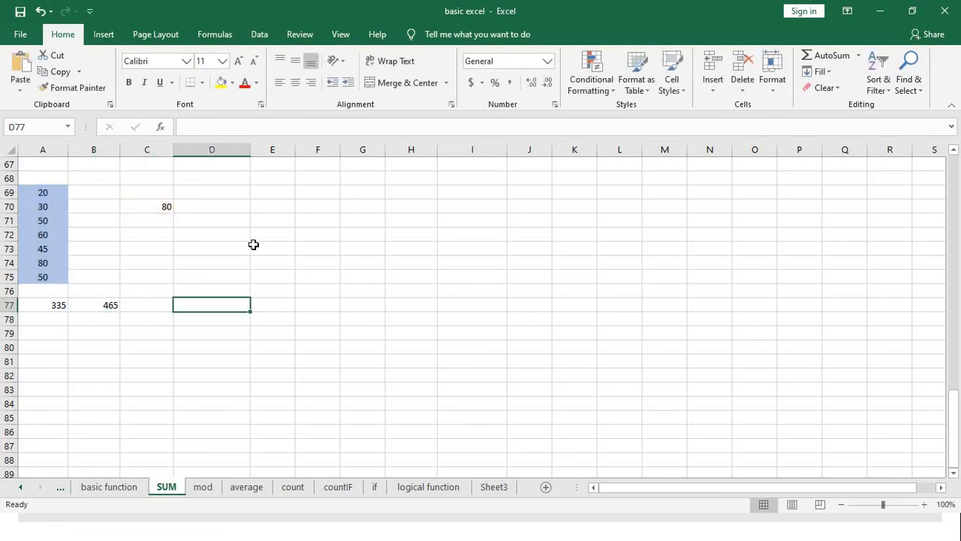
{"action": "type", "text": "=50+90"}
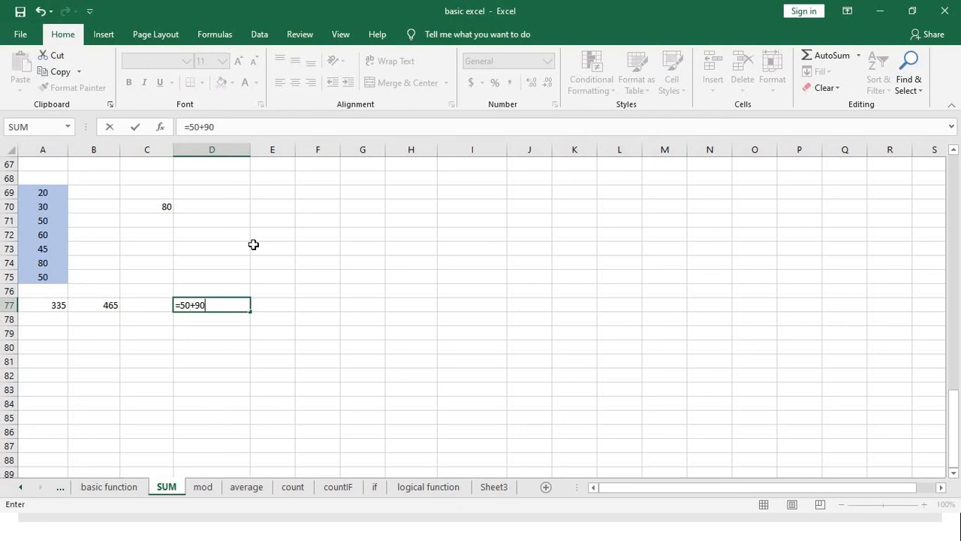
{"action": "key", "text": "Return"}
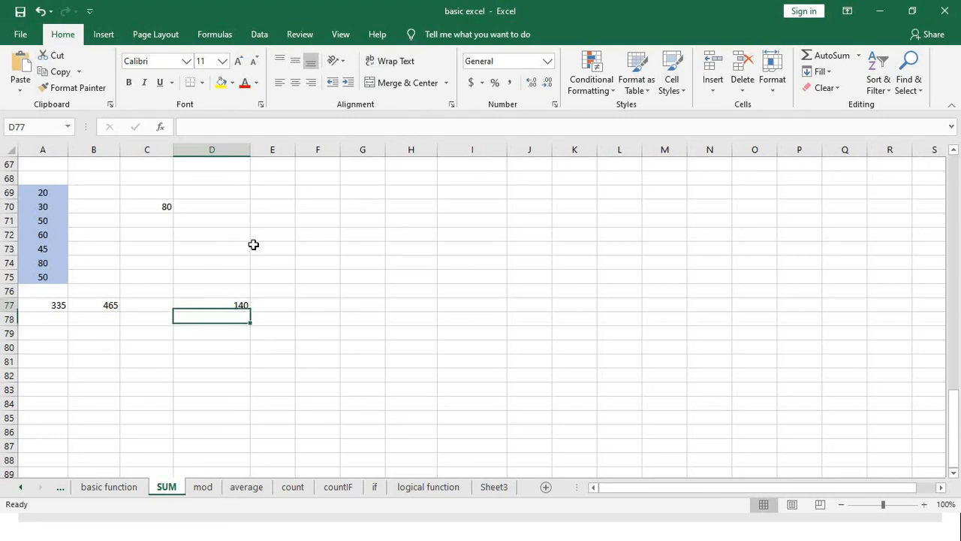
Replace the content of D77 with the formula =SUM(50+90+80+60+70)
{"action": "key", "text": "Up"}
{"action": "type", "text": "="}
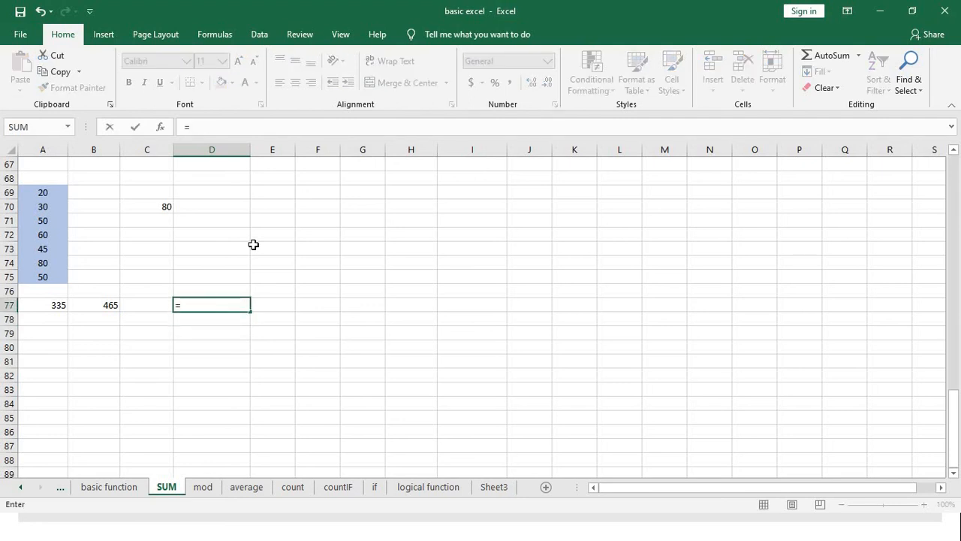
{"action": "type", "text": "sum(50+90+80"}
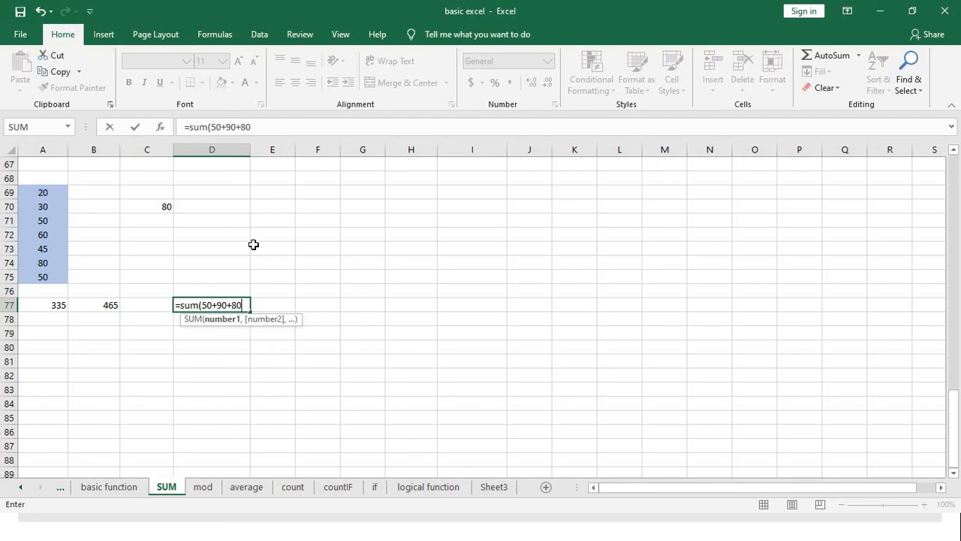
{"action": "type", "text": "+60+70)"}
{"action": "key", "text": "Return"}
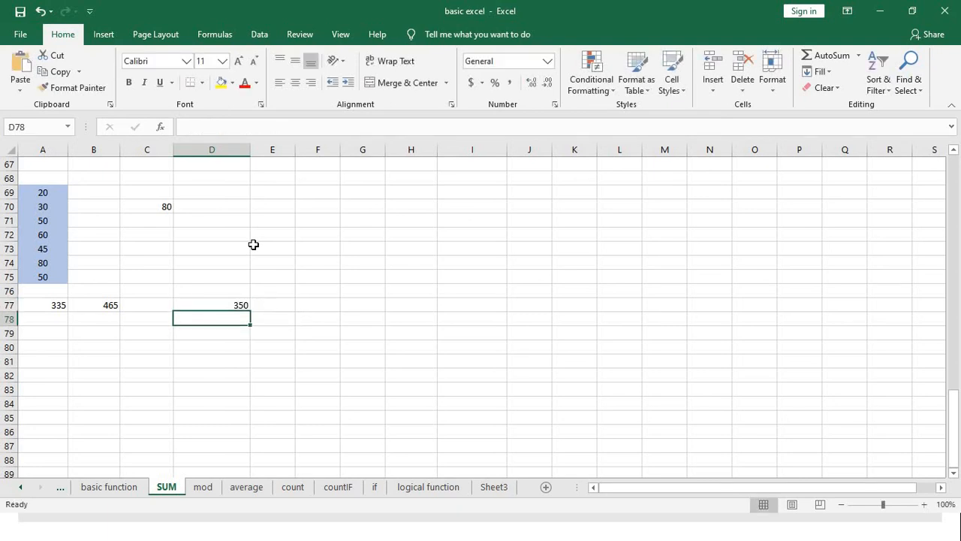
{"action": "key", "text": "Up"}
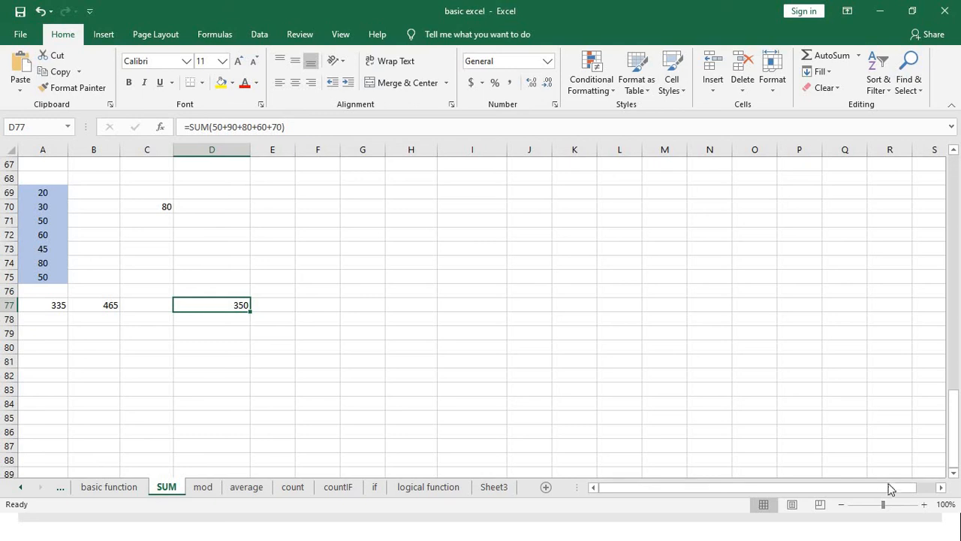
Enlarge the sheet view and examine the cell-by-cell addition formula in A77
{"action": "left_click_drag", "start_coordinate": [883, 504], "coordinate": [896, 503]}
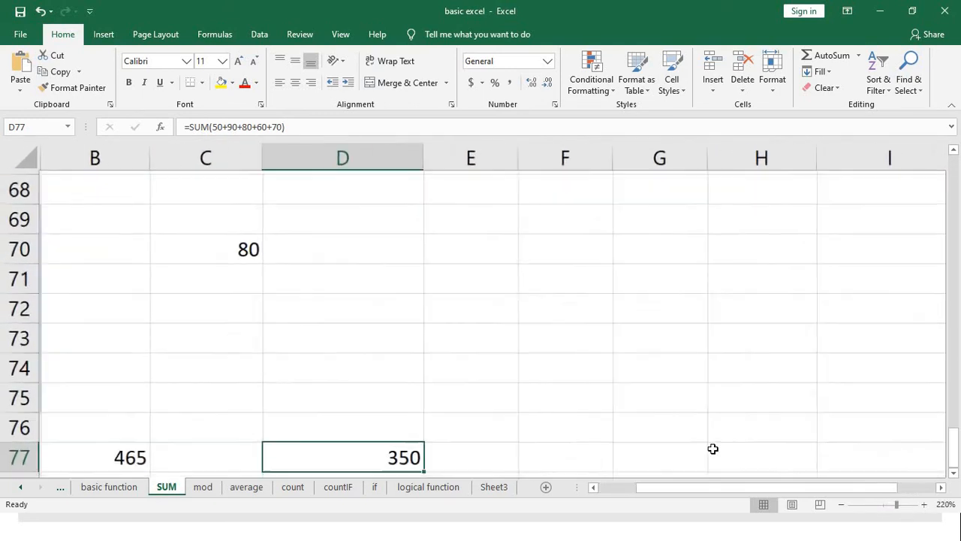
{"action": "left_click_drag", "start_coordinate": [687, 488], "coordinate": [600, 488]}
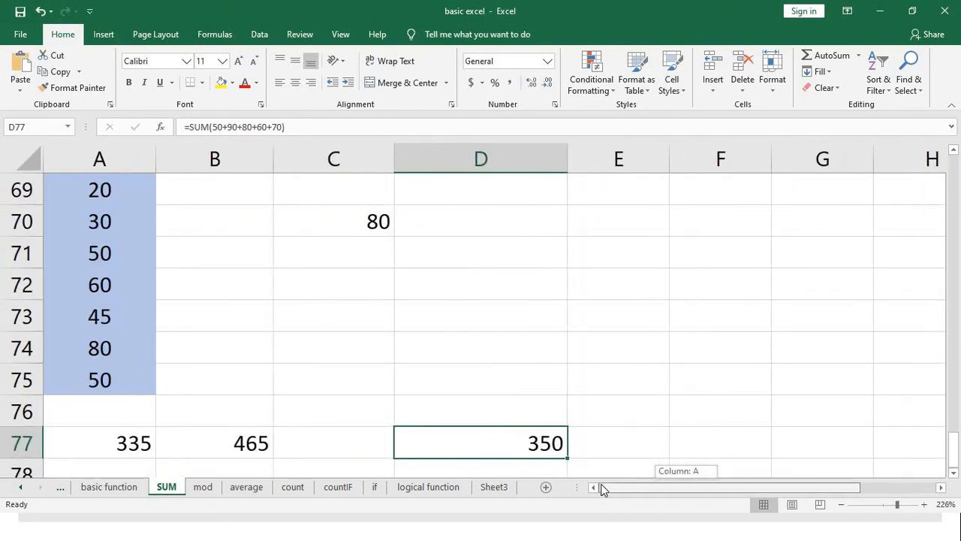
{"action": "double_click", "coordinate": [131, 443]}
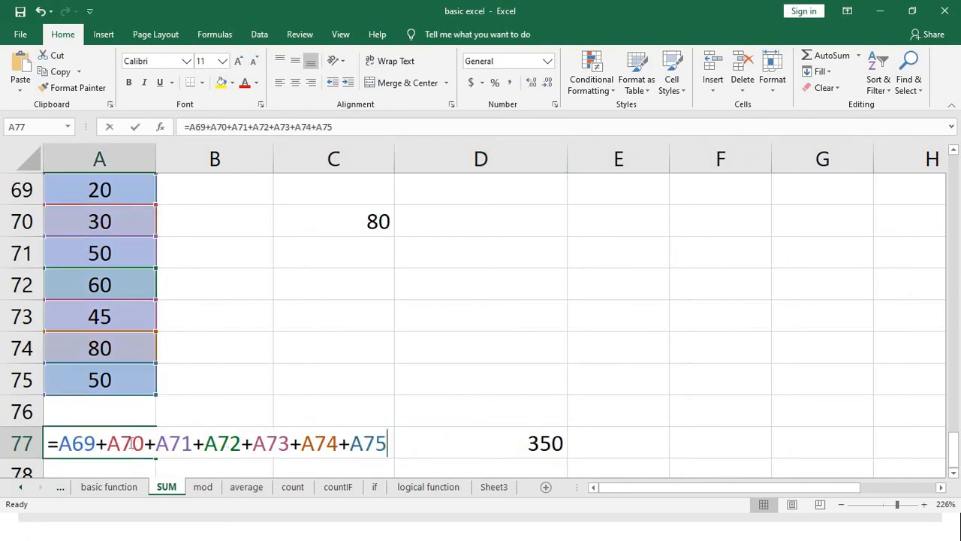
{"action": "scroll", "coordinate": [308, 442], "scroll_direction": "up", "scroll_amount": 1}
{"action": "scroll", "coordinate": [308, 443], "scroll_direction": "down", "scroll_amount": 1}
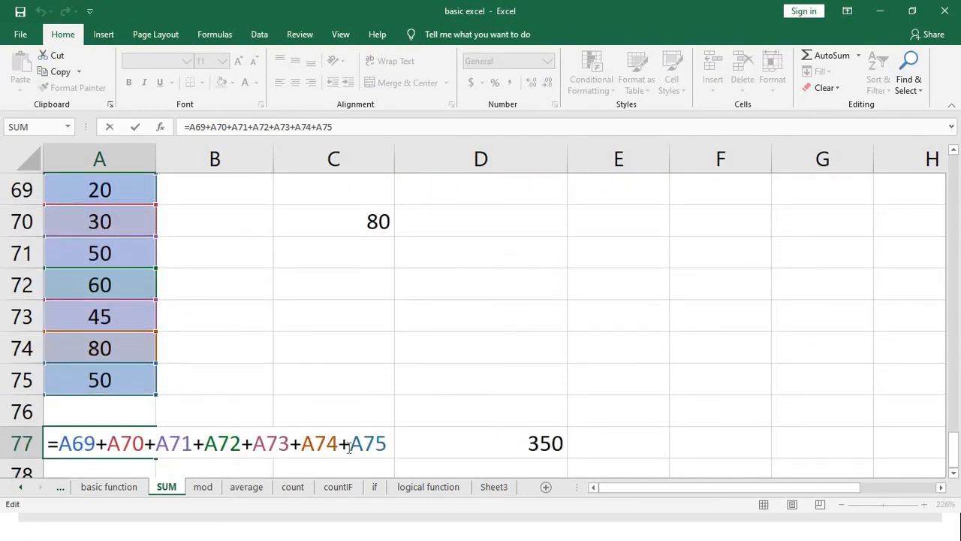
{"action": "key", "text": "Return"}
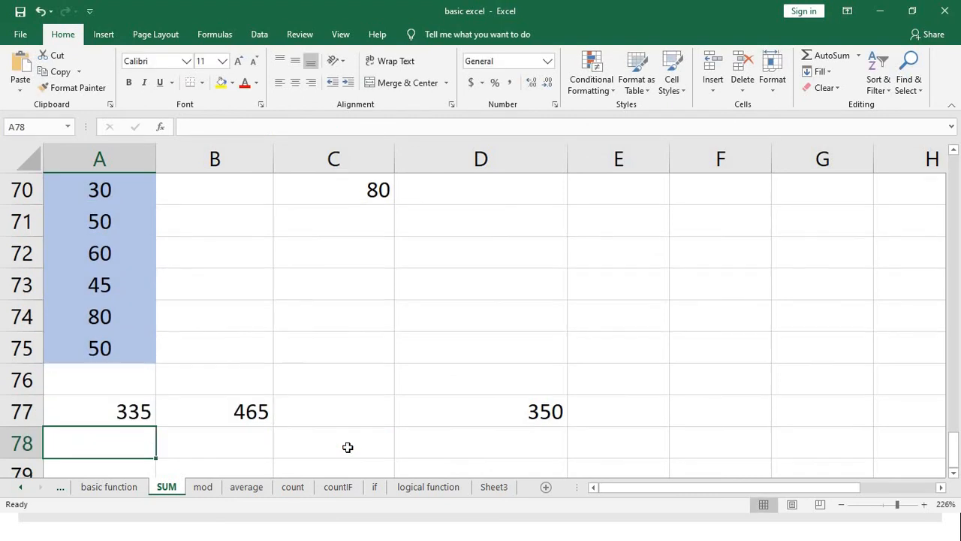
Examine the SUM formula in B77 argument by argument: the range A69:A75, the cell C70 and the constant 50
{"action": "double_click", "coordinate": [216, 408]}
{"action": "scroll", "coordinate": [263, 407], "scroll_direction": "up", "scroll_amount": 1}
{"action": "scroll", "coordinate": [264, 409], "scroll_direction": "down", "scroll_amount": 2}
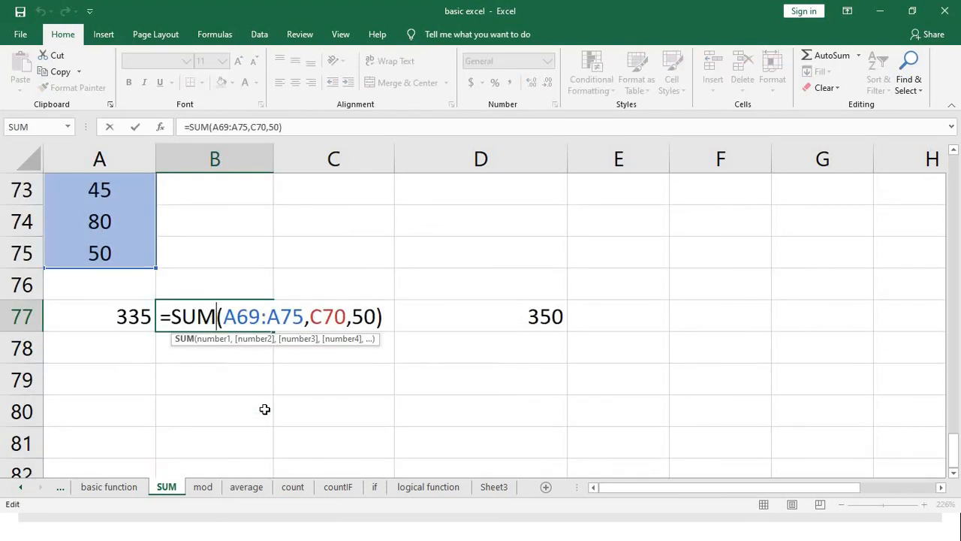
{"action": "scroll", "coordinate": [264, 408], "scroll_direction": "up", "scroll_amount": 1}
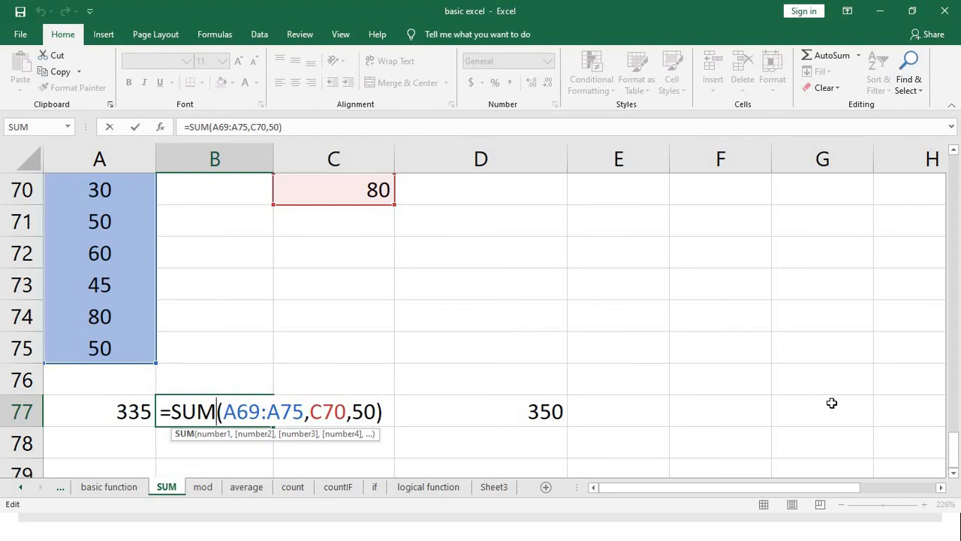
{"action": "scroll", "coordinate": [157, 328], "scroll_direction": "up", "scroll_amount": 1}
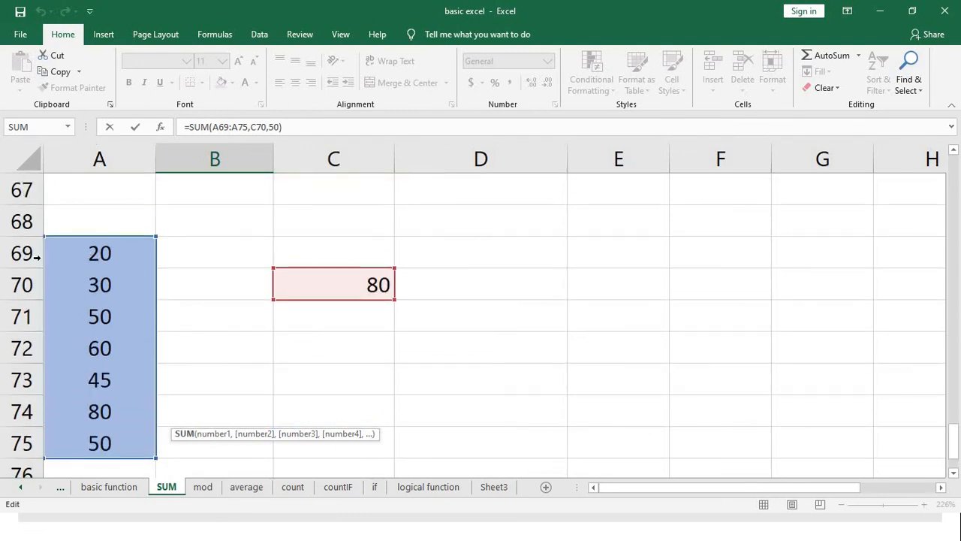
{"action": "scroll", "coordinate": [107, 259], "scroll_direction": "down", "scroll_amount": 1}
{"action": "scroll", "coordinate": [107, 259], "scroll_direction": "down", "scroll_amount": 1}
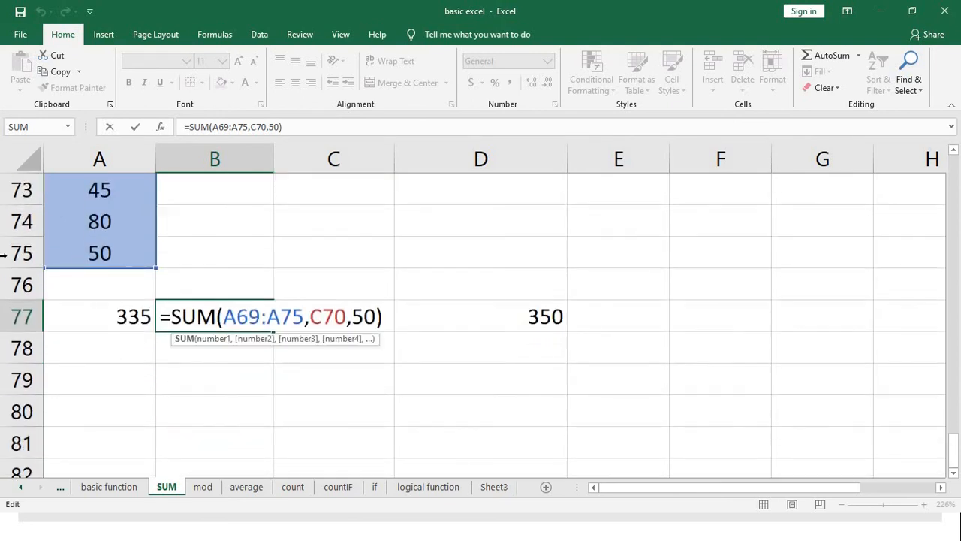
{"action": "left_click_drag", "start_coordinate": [223, 315], "coordinate": [305, 314]}
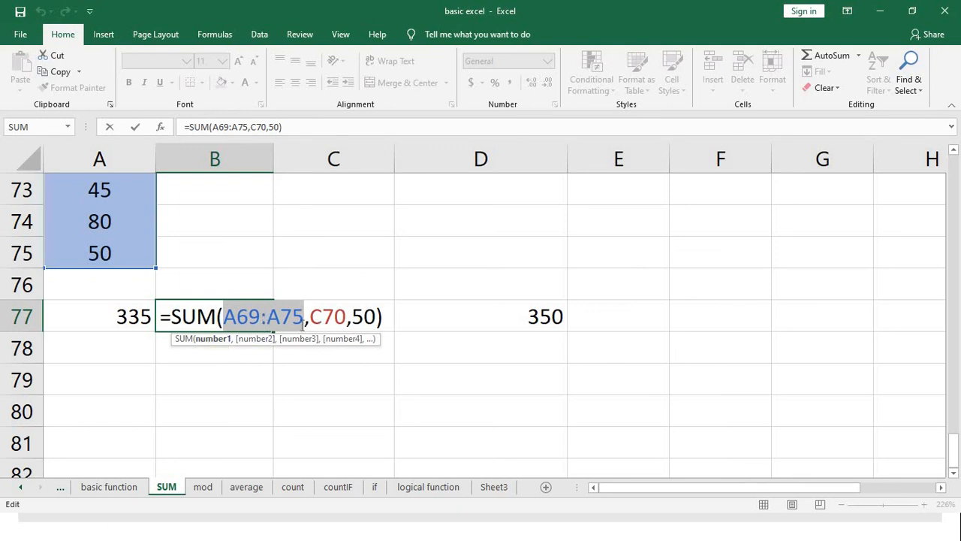
{"action": "left_click", "coordinate": [255, 338]}
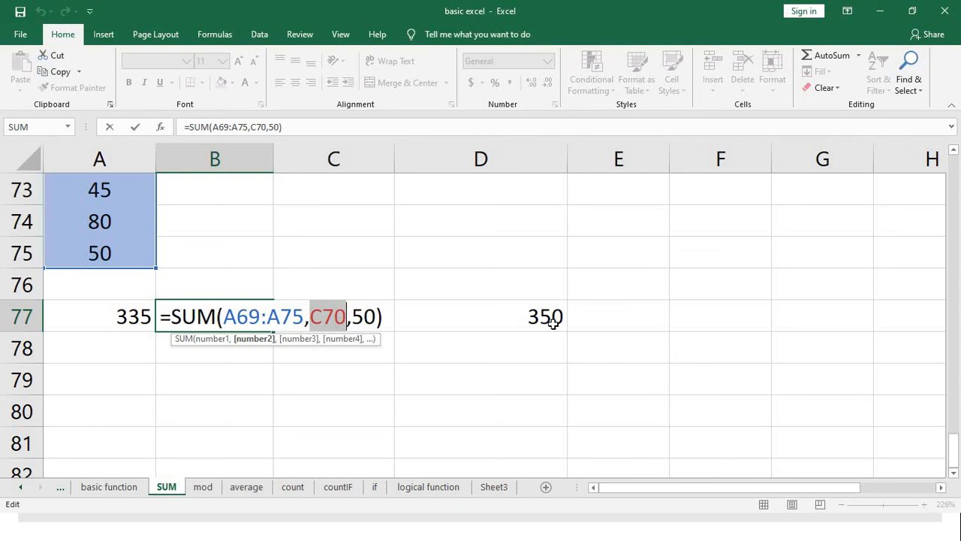
{"action": "scroll", "coordinate": [405, 286], "scroll_direction": "up", "scroll_amount": 1}
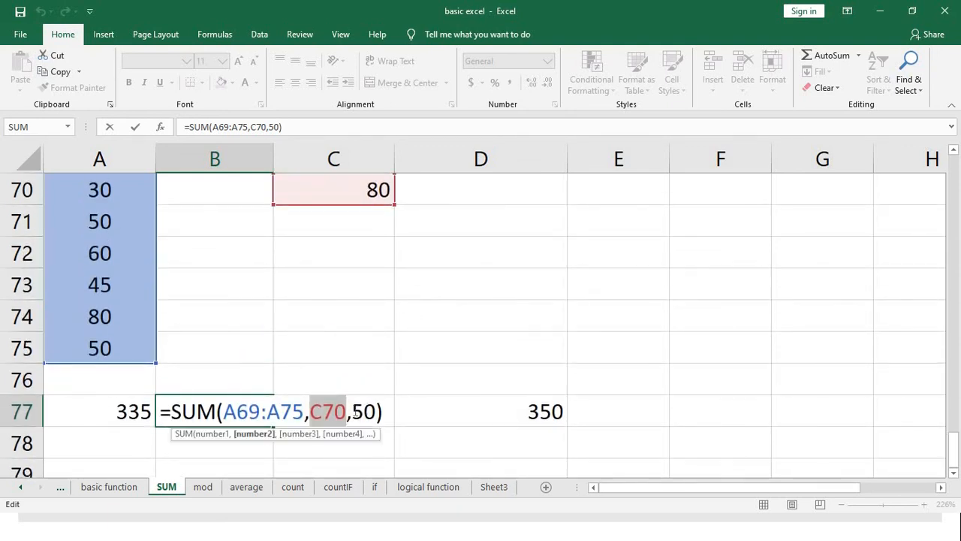
{"action": "left_click_drag", "start_coordinate": [355, 412], "coordinate": [378, 395]}
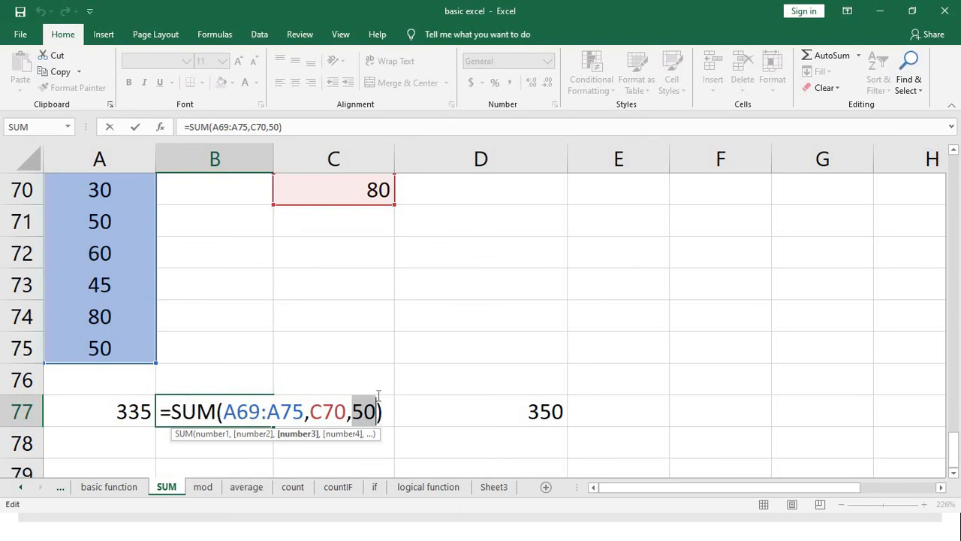
{"action": "key", "text": "Return"}
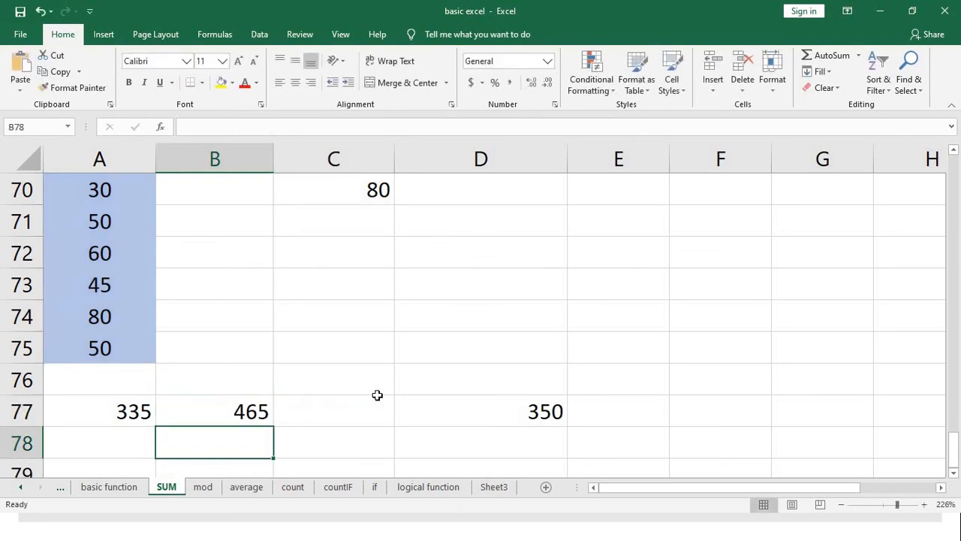
Examine the SUM formula made of directly entered numbers in D77
{"action": "left_click", "coordinate": [525, 412]}
{"action": "double_click", "coordinate": [525, 412]}
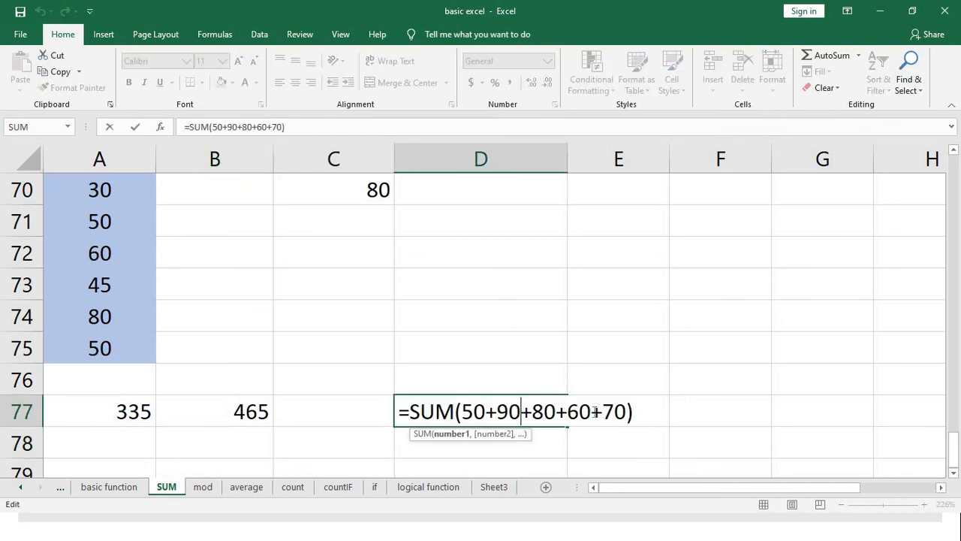
{"action": "left_click_drag", "start_coordinate": [395, 412], "coordinate": [645, 411]}
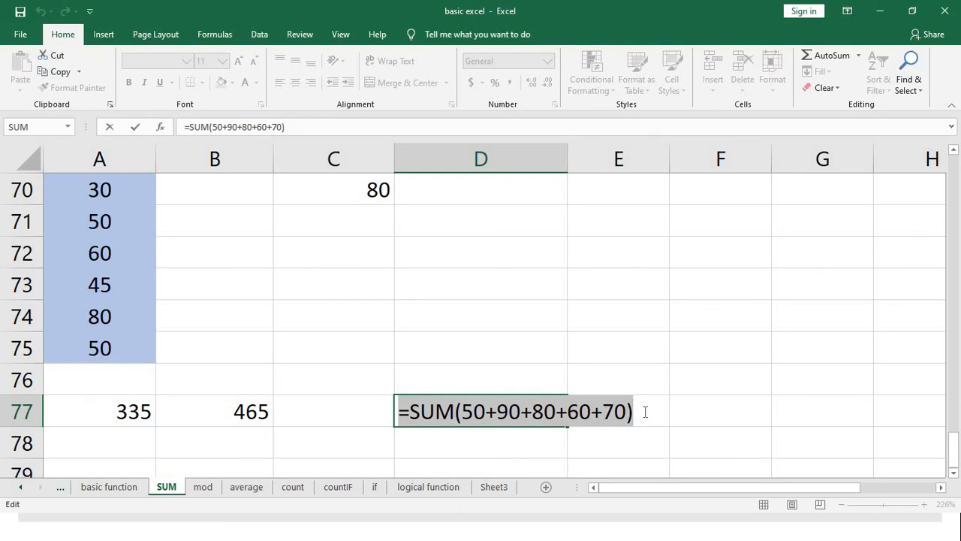
{"action": "key", "text": "Return"}
Total the three numbers of the Horizontal table in F2 with the formula =SUM(A2:C2)
{"action": "scroll", "coordinate": [609, 416], "scroll_direction": "up", "scroll_amount": 18}
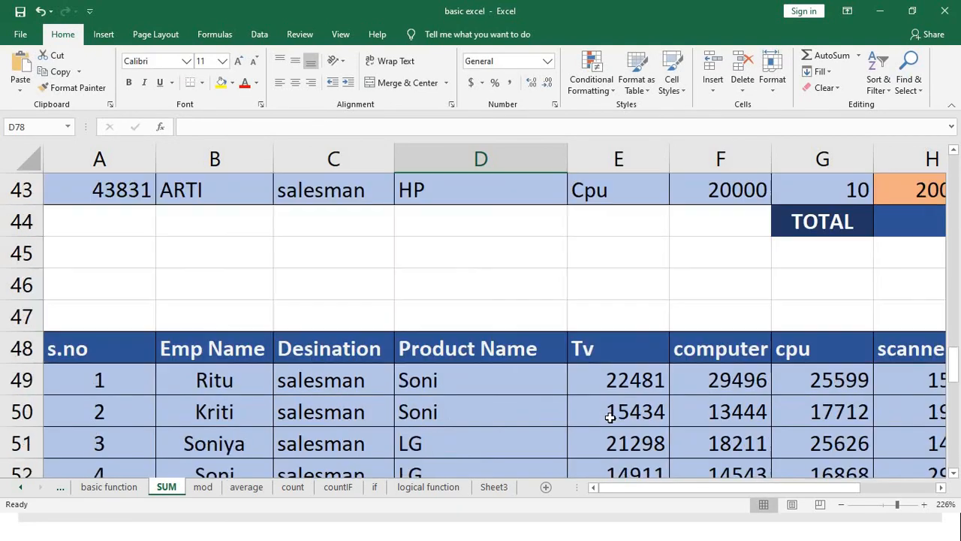
{"action": "scroll", "coordinate": [609, 417], "scroll_direction": "up", "scroll_amount": 5}
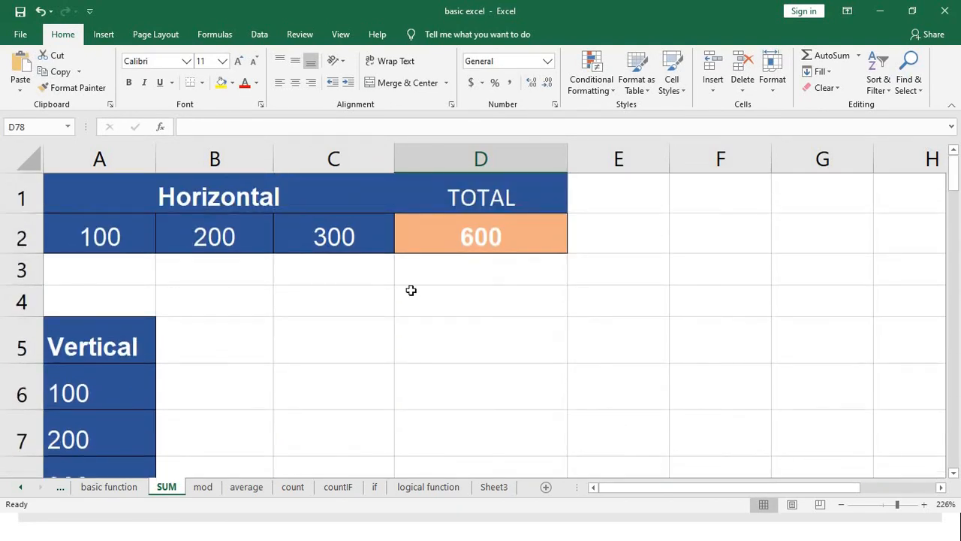
{"action": "left_click", "coordinate": [389, 282]}
{"action": "left_click_drag", "start_coordinate": [48, 240], "coordinate": [353, 239]}
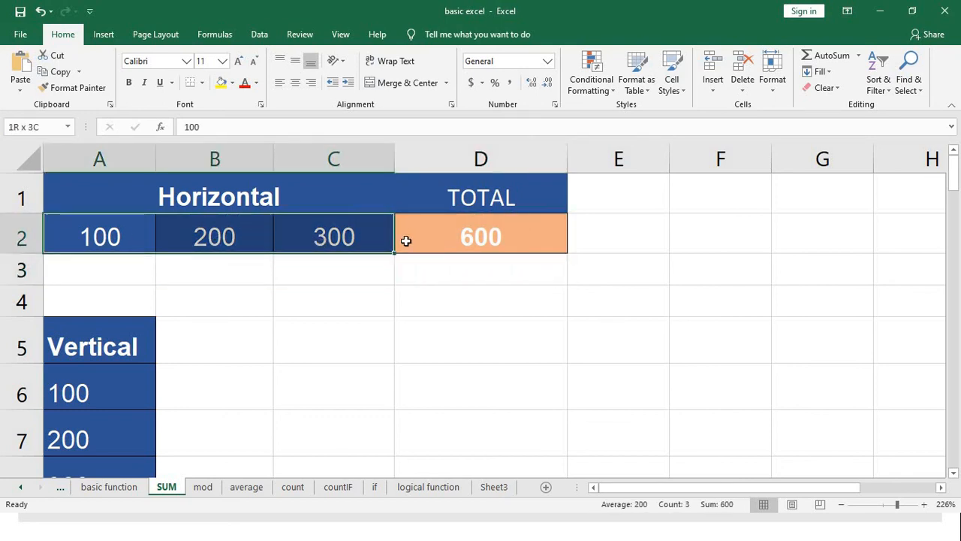
{"action": "left_click", "coordinate": [676, 240]}
{"action": "type", "text": "=u"}
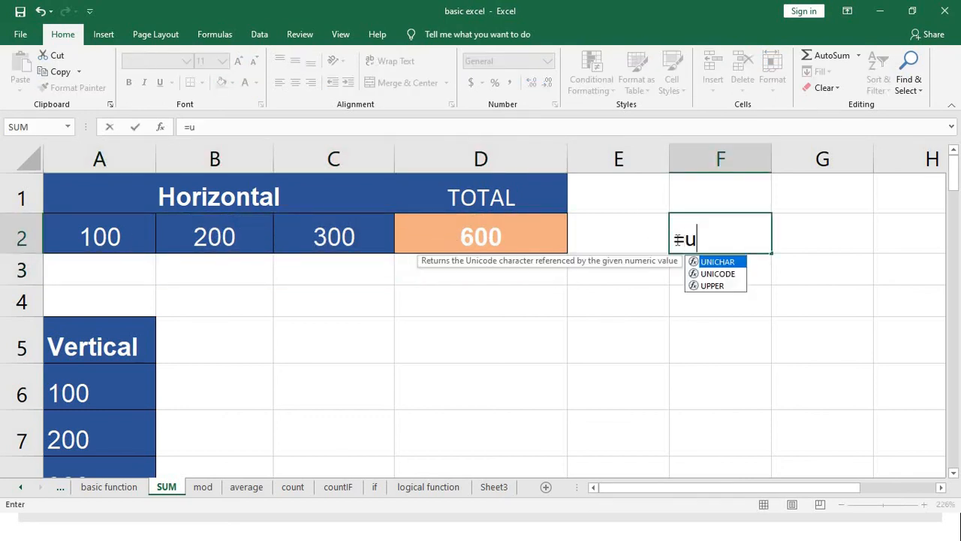
{"action": "type", "text": "m("}
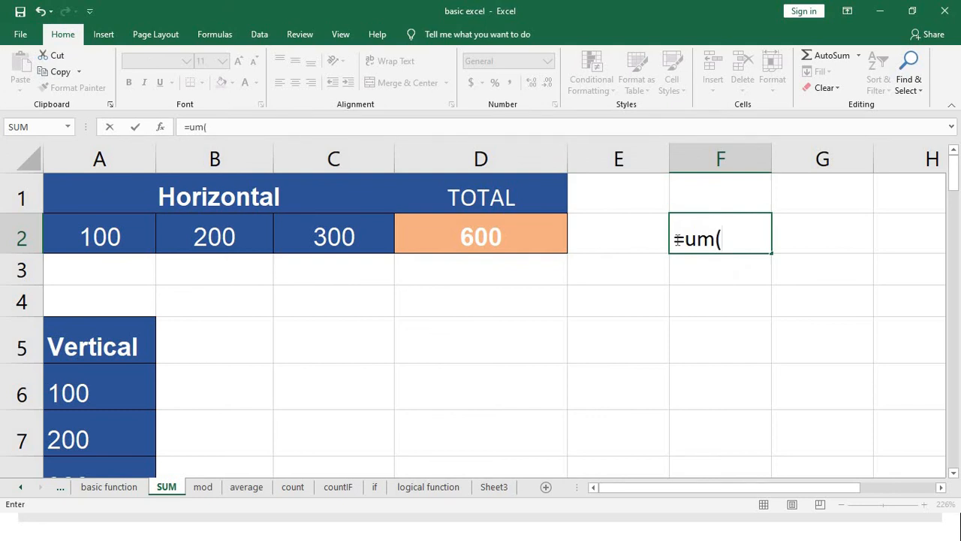
{"action": "key", "text": "BackSpace"}
{"action": "key", "text": "BackSpace"}
{"action": "key", "text": "BackSpace"}
{"action": "type", "text": "su"}
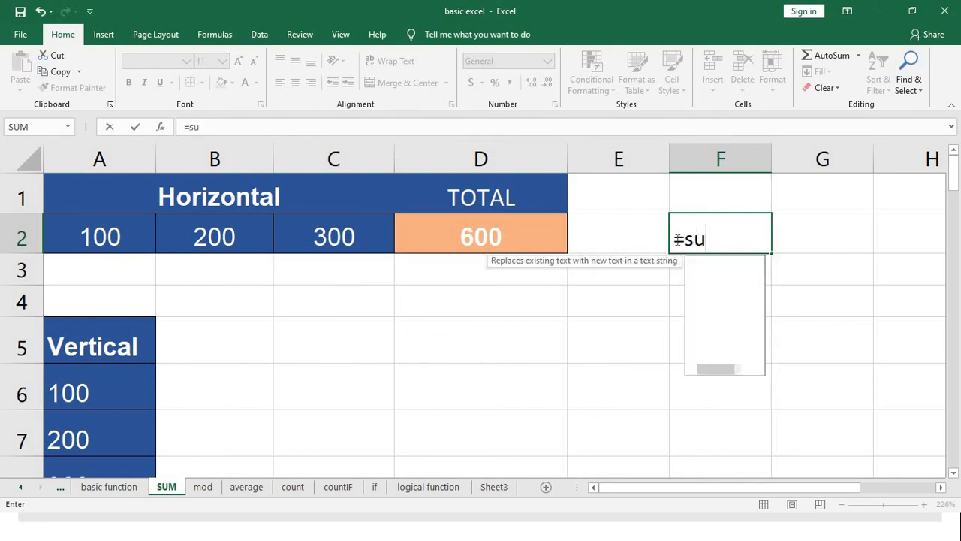
{"action": "type", "text": "m("}
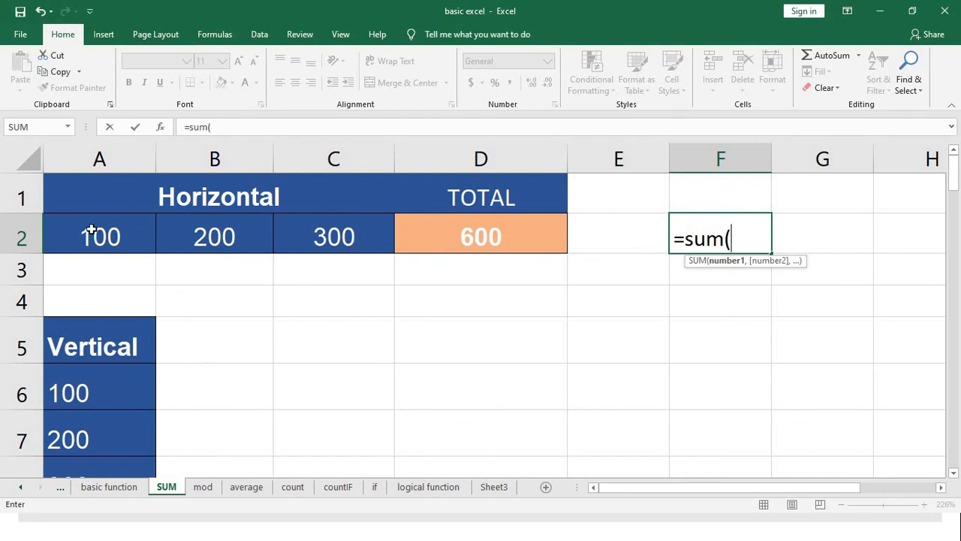
{"action": "left_click_drag", "start_coordinate": [91, 229], "coordinate": [292, 227]}
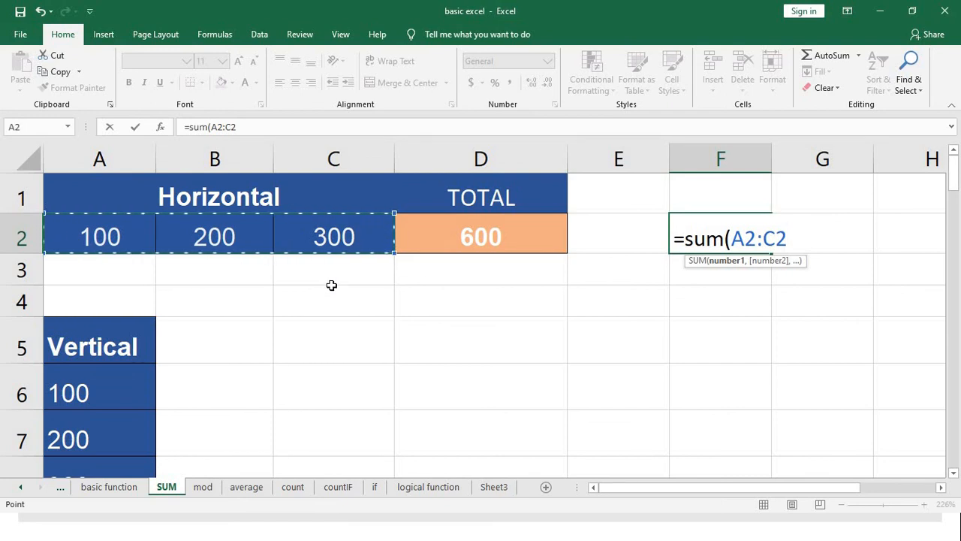
{"action": "type", "text": ")"}
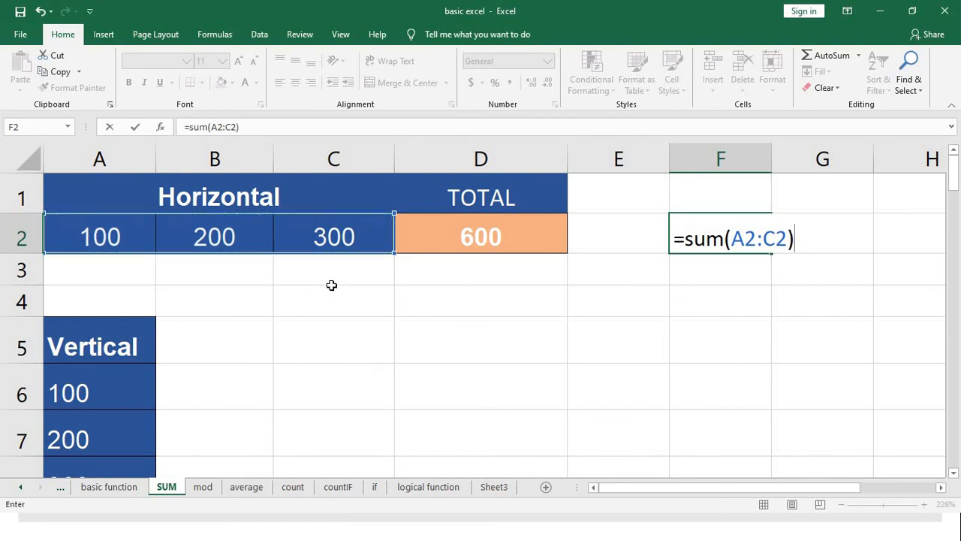
{"action": "key", "text": "Return"}
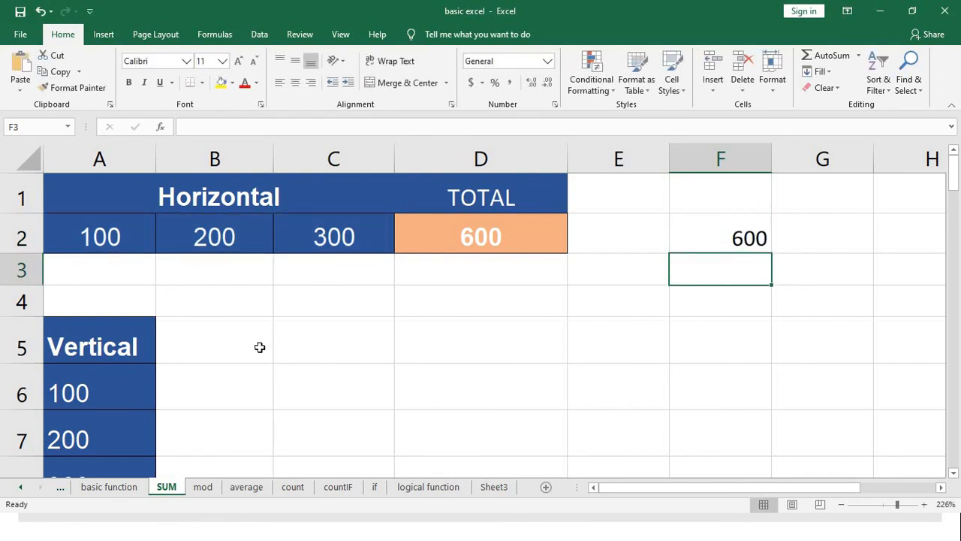
Total the three numbers of the Vertical table in B8 with the formula =SUM(A6:A8)
{"action": "scroll", "coordinate": [260, 347], "scroll_direction": "down", "scroll_amount": 1}
{"action": "left_click", "coordinate": [223, 367]}
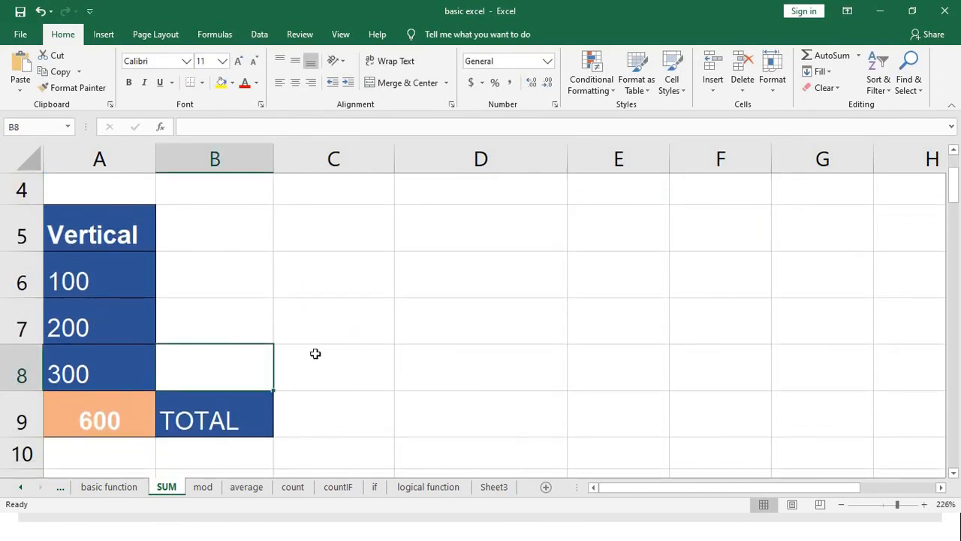
{"action": "type", "text": "=sum("}
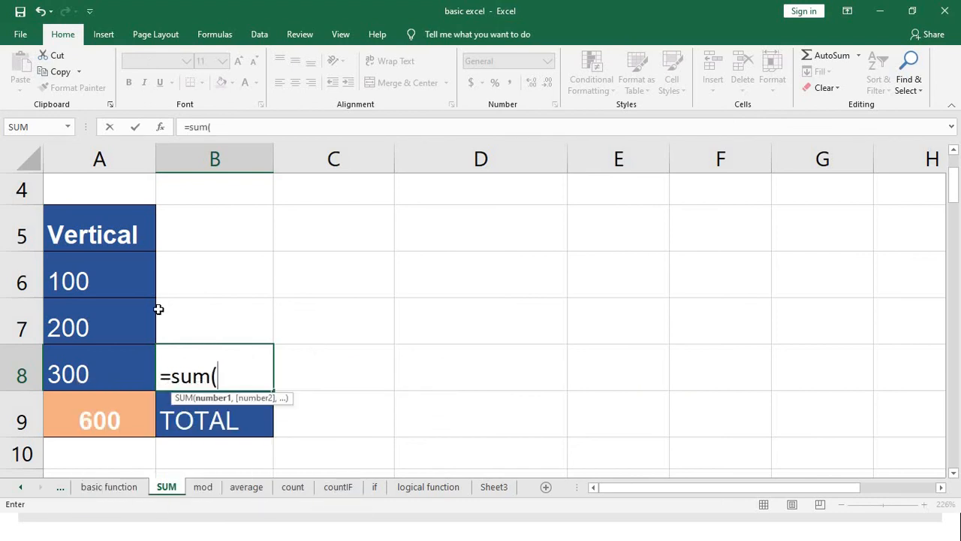
{"action": "left_click_drag", "start_coordinate": [135, 274], "coordinate": [134, 362]}
{"action": "type", "text": ")"}
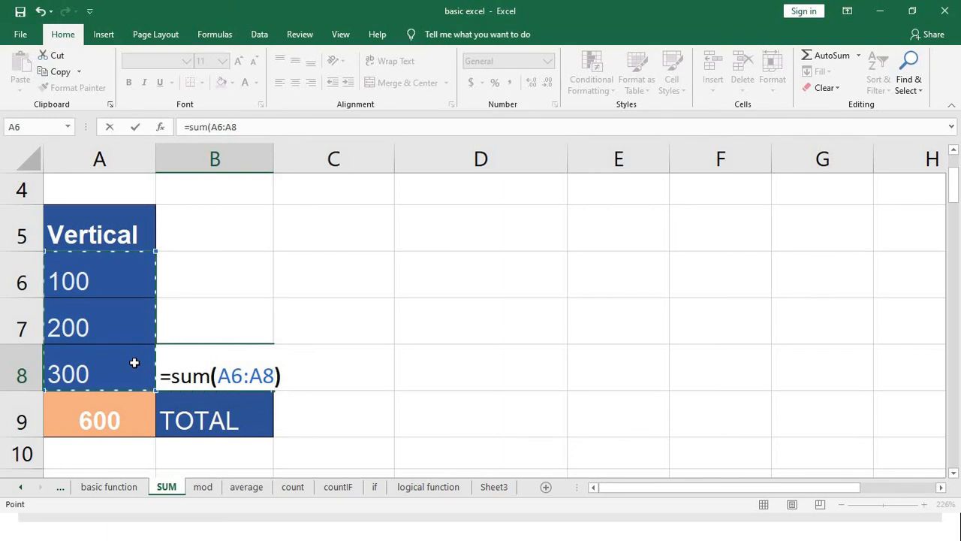
{"action": "key", "text": "Return"}
Add the separate cells of the Single Cells table in E14 with the formula =SUM(A13,B14,C13)
{"action": "scroll", "coordinate": [229, 373], "scroll_direction": "down", "scroll_amount": 3}
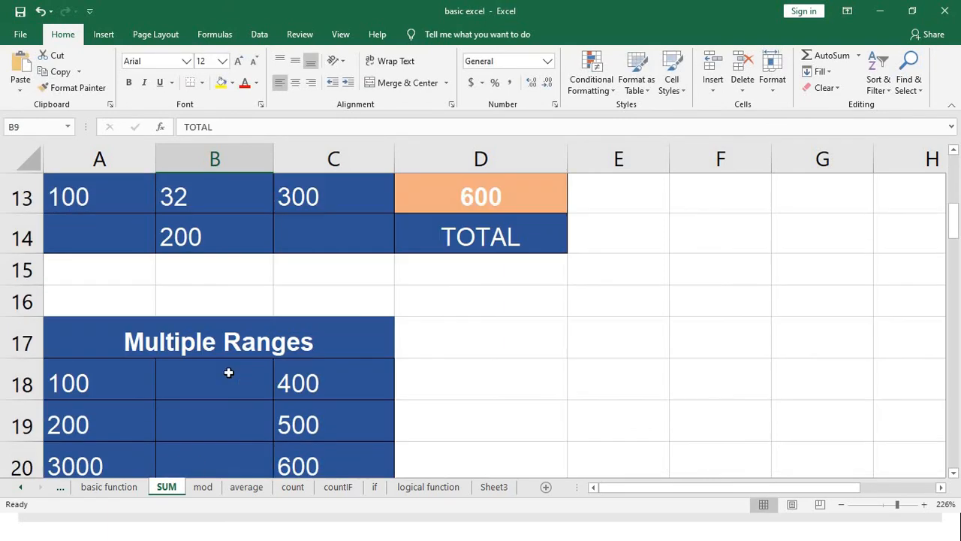
{"action": "scroll", "coordinate": [227, 371], "scroll_direction": "up", "scroll_amount": 1}
{"action": "left_click", "coordinate": [635, 342]}
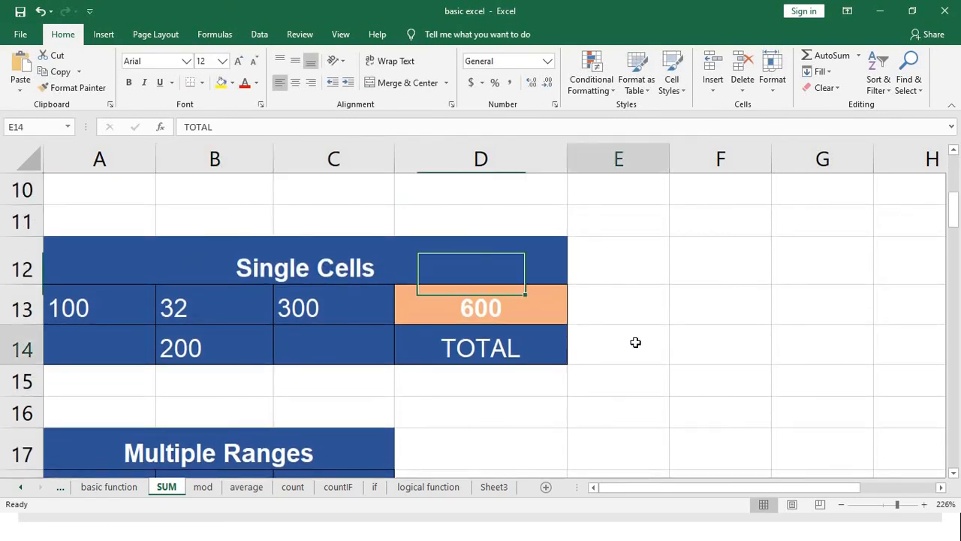
{"action": "type", "text": "=s"}
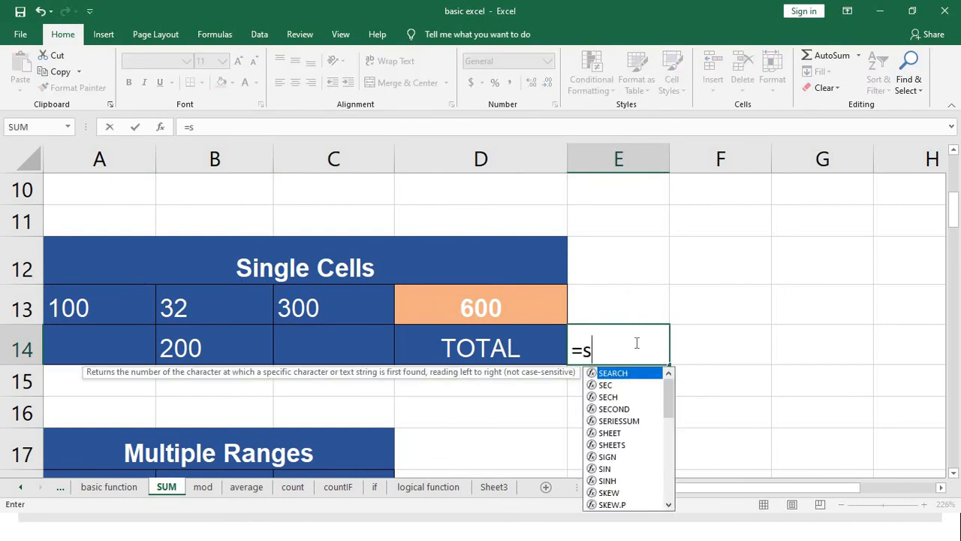
{"action": "type", "text": "um("}
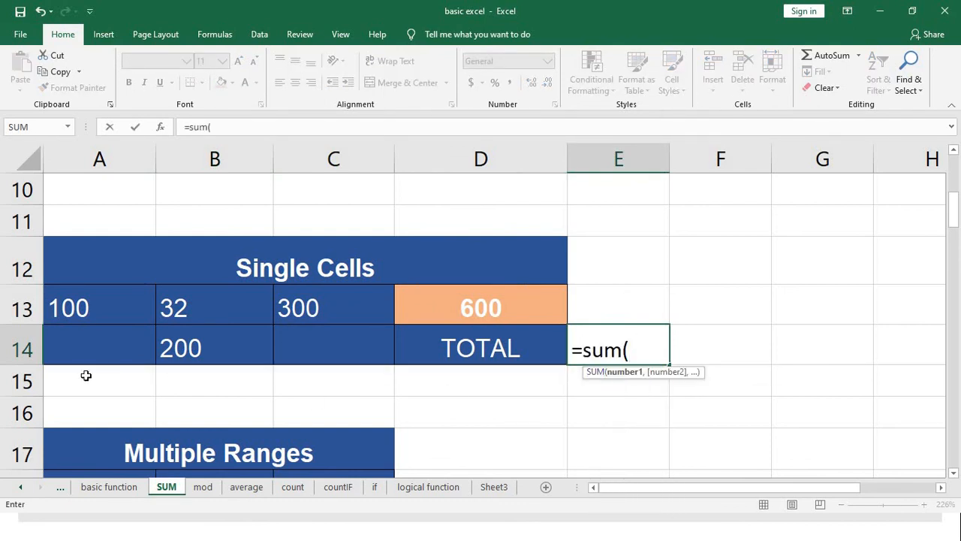
{"action": "left_click", "coordinate": [90, 311]}
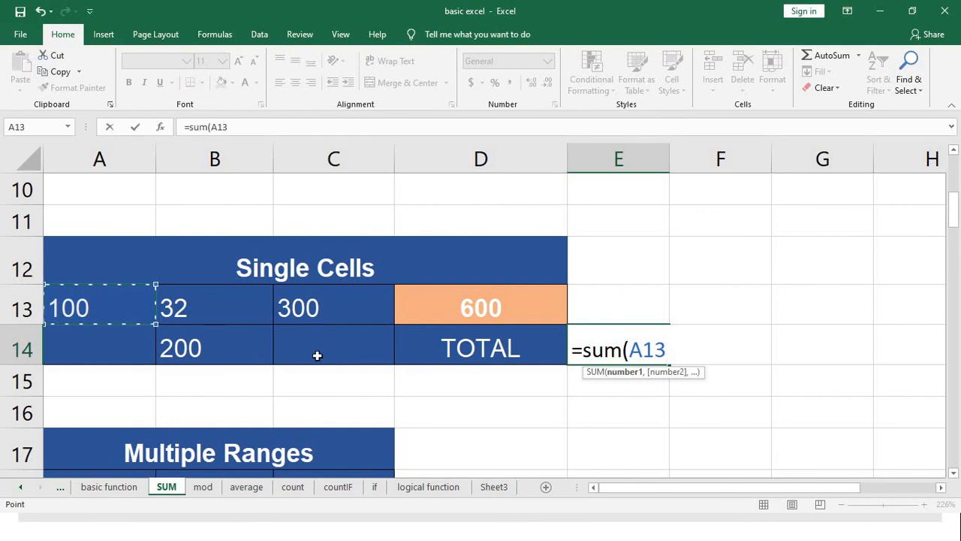
{"action": "type", "text": ","}
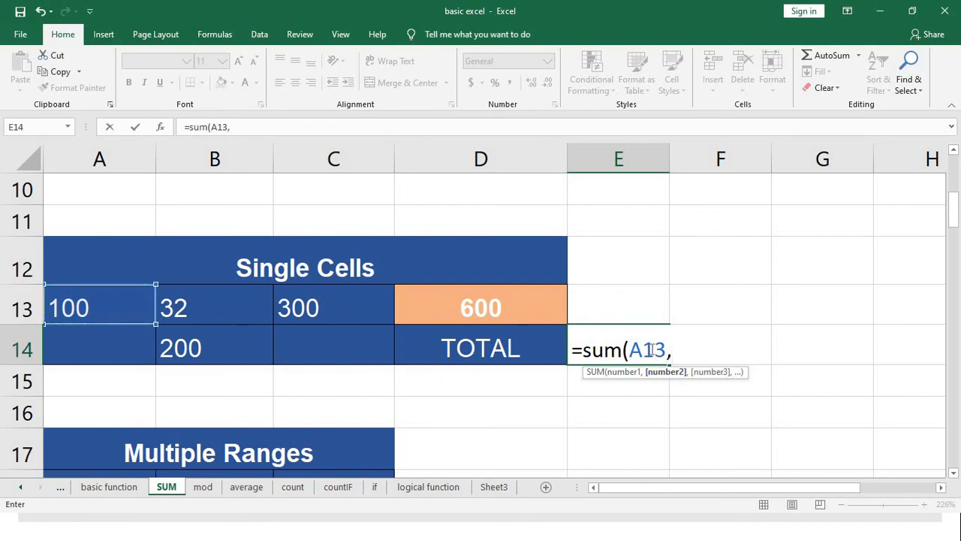
{"action": "left_click", "coordinate": [623, 372]}
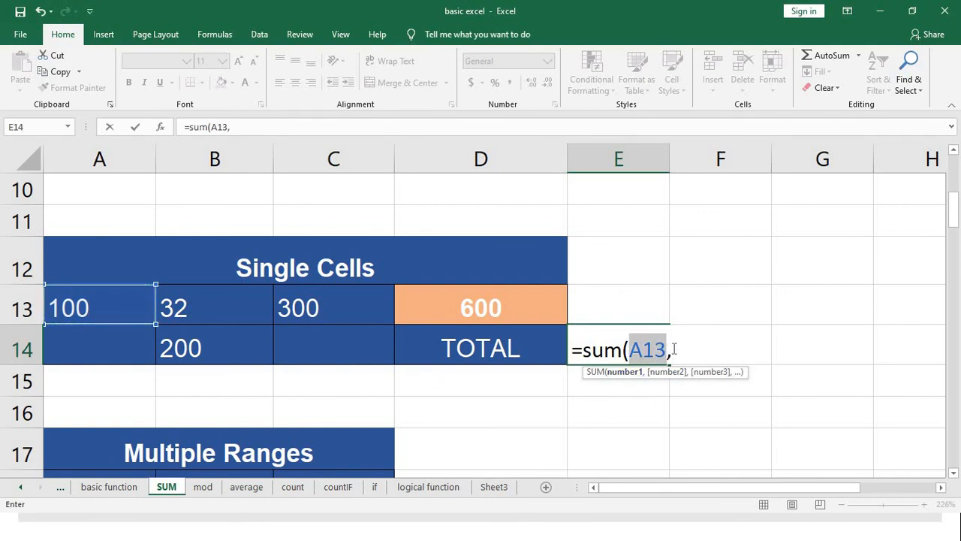
{"action": "left_click", "coordinate": [675, 348]}
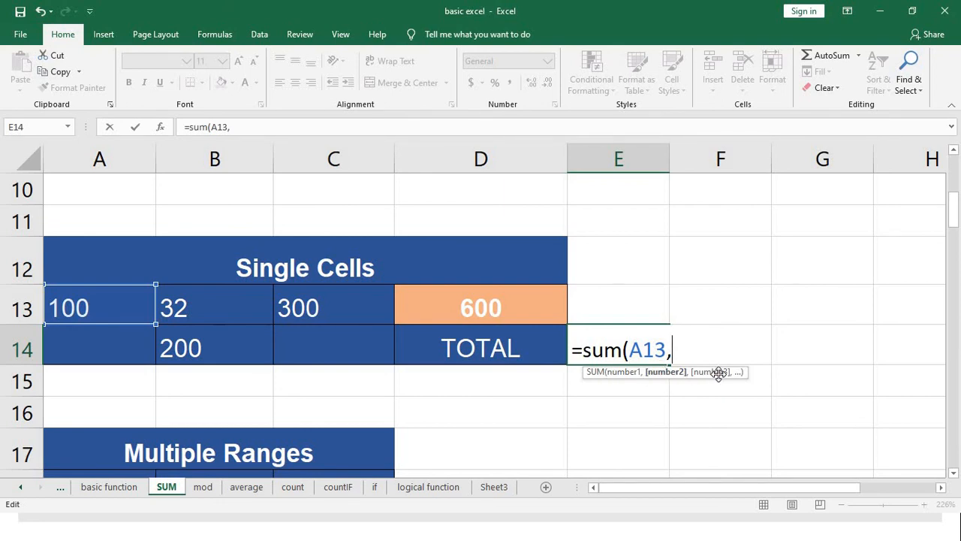
{"action": "left_click", "coordinate": [211, 347]}
{"action": "type", "text": ","}
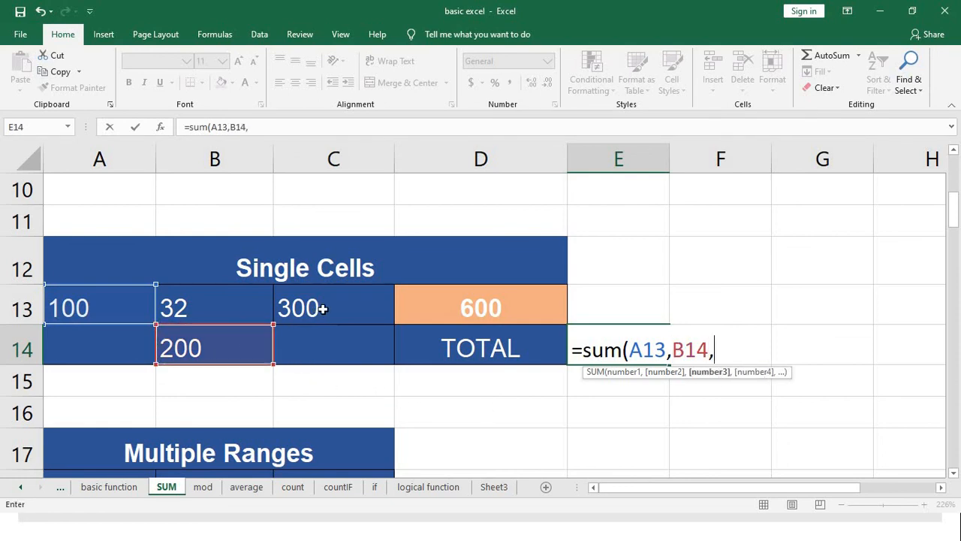
{"action": "left_click", "coordinate": [324, 308]}
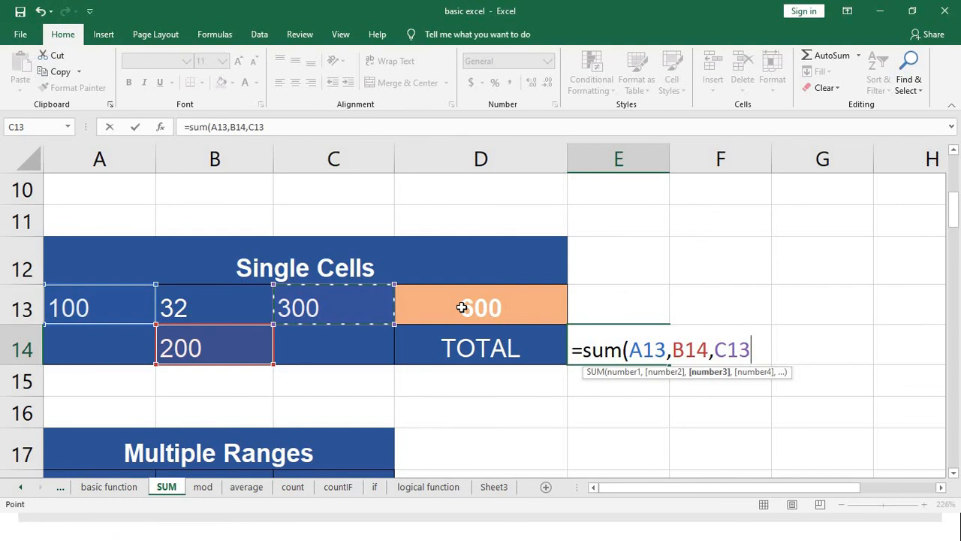
{"action": "type", "text": ")"}
{"action": "key", "text": "Return"}
Total both number columns of the Multiple Ranges table in D18 with the formula =SUM(A18:A20,C18:C20)
{"action": "scroll", "coordinate": [462, 307], "scroll_direction": "down", "scroll_amount": 2}
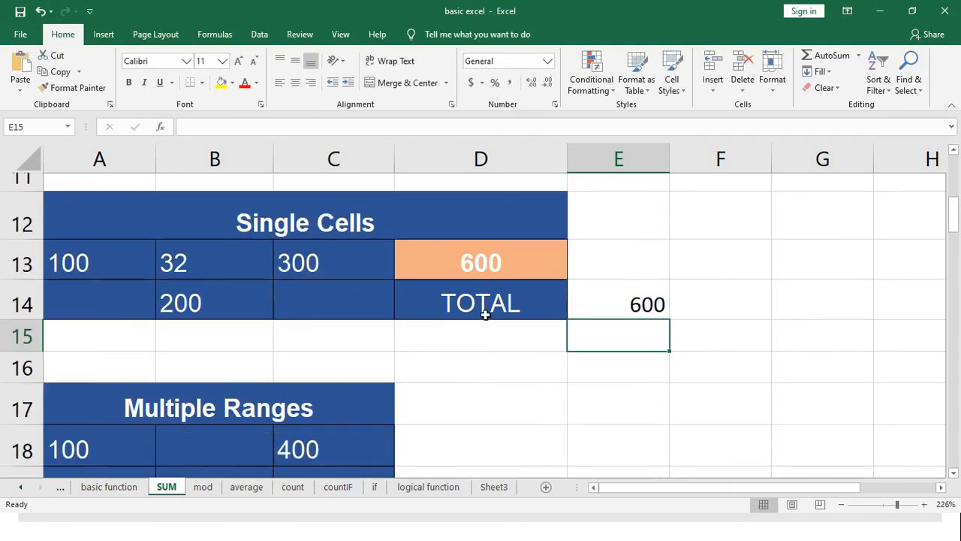
{"action": "left_click", "coordinate": [490, 280]}
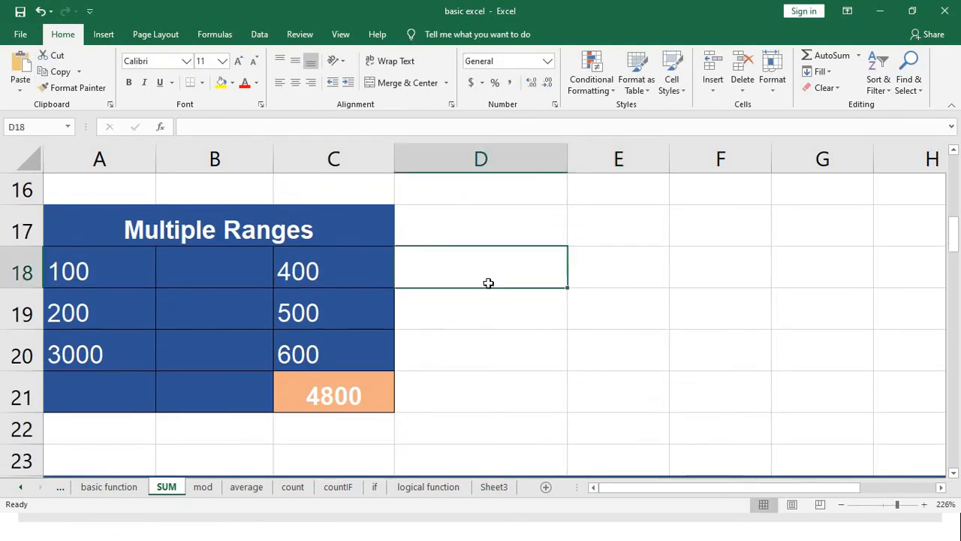
{"action": "scroll", "coordinate": [488, 281], "scroll_direction": "up", "scroll_amount": 3}
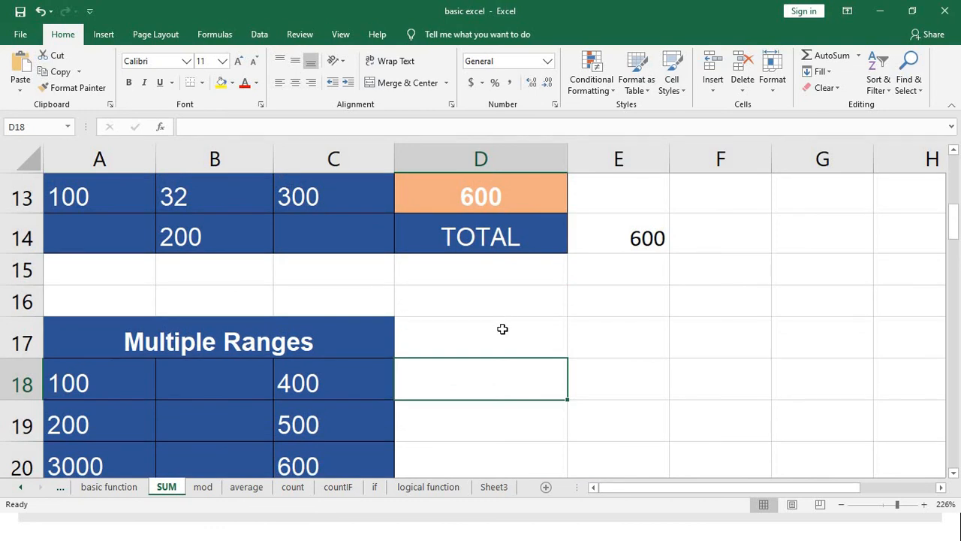
{"action": "type", "text": "=sum"}
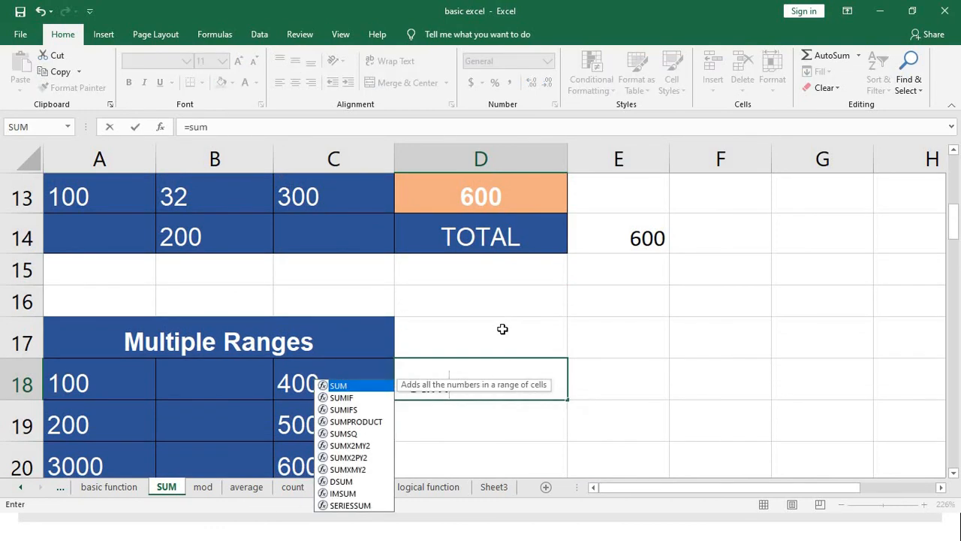
{"action": "type", "text": "("}
{"action": "scroll", "coordinate": [375, 319], "scroll_direction": "down", "scroll_amount": 3}
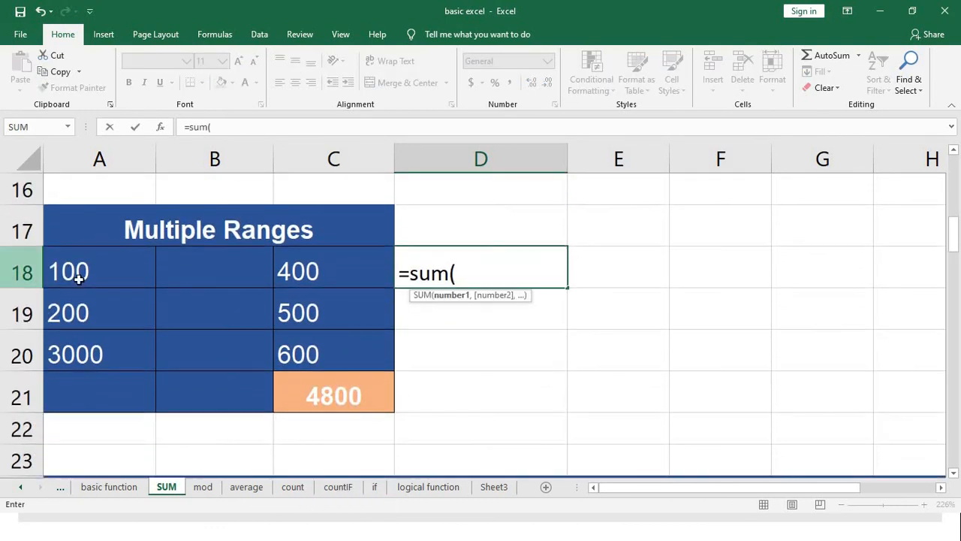
{"action": "left_click_drag", "start_coordinate": [78, 277], "coordinate": [86, 353]}
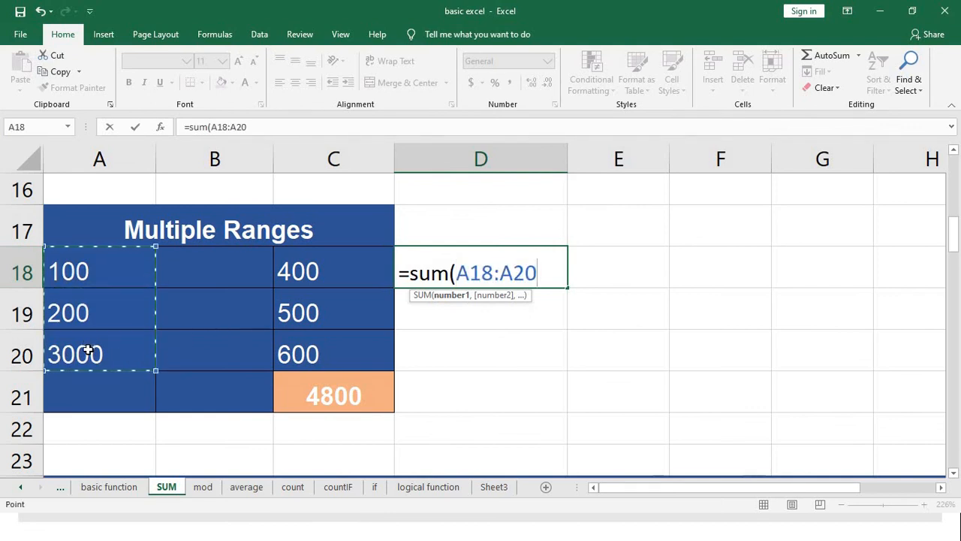
{"action": "type", "text": ","}
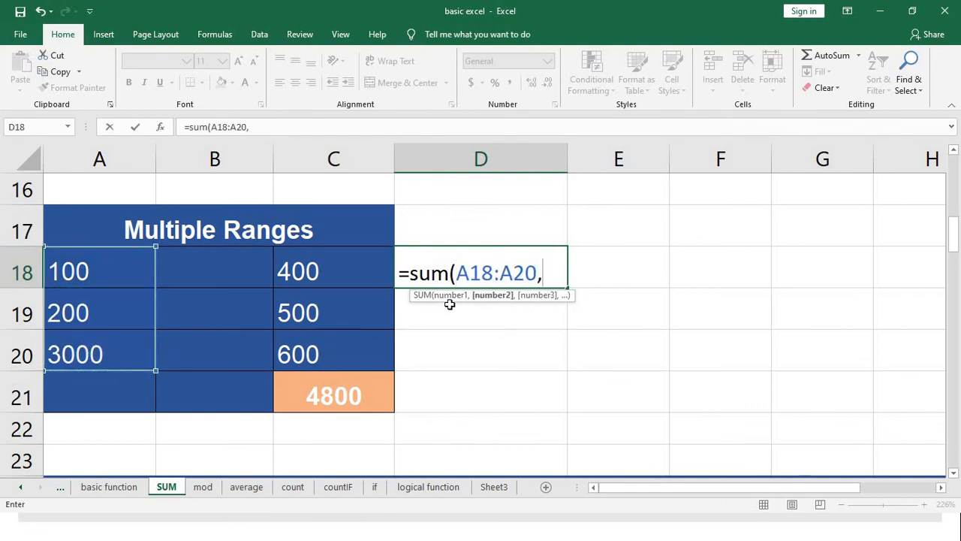
{"action": "double_click", "coordinate": [501, 279]}
{"action": "left_click", "coordinate": [554, 278]}
{"action": "left_click_drag", "start_coordinate": [306, 270], "coordinate": [305, 344]}
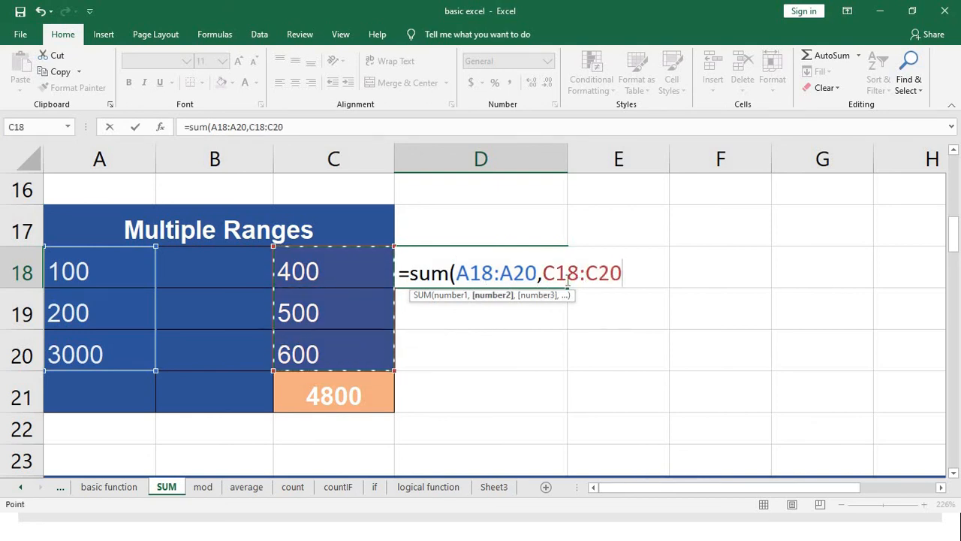
{"action": "type", "text": ")"}
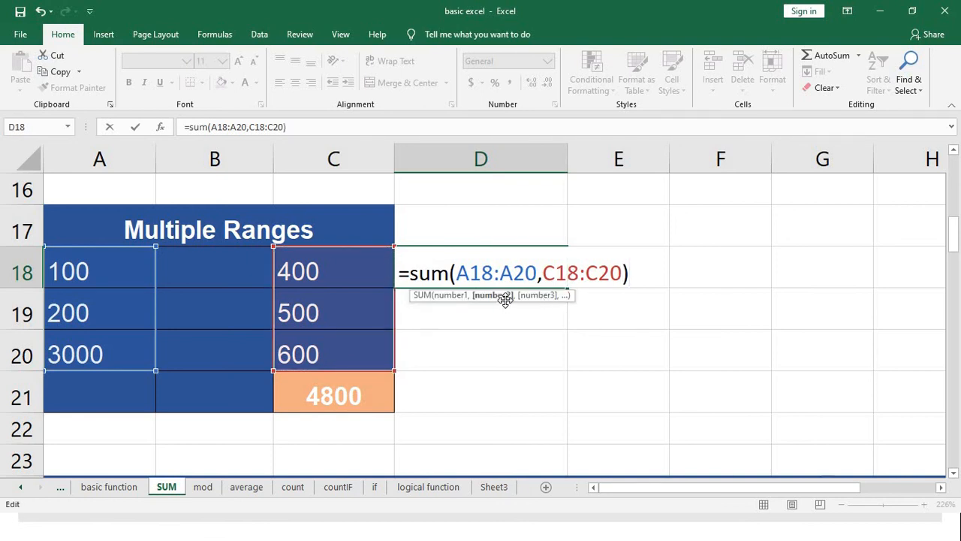
{"action": "left_click", "coordinate": [484, 297]}
{"action": "left_click", "coordinate": [449, 295]}
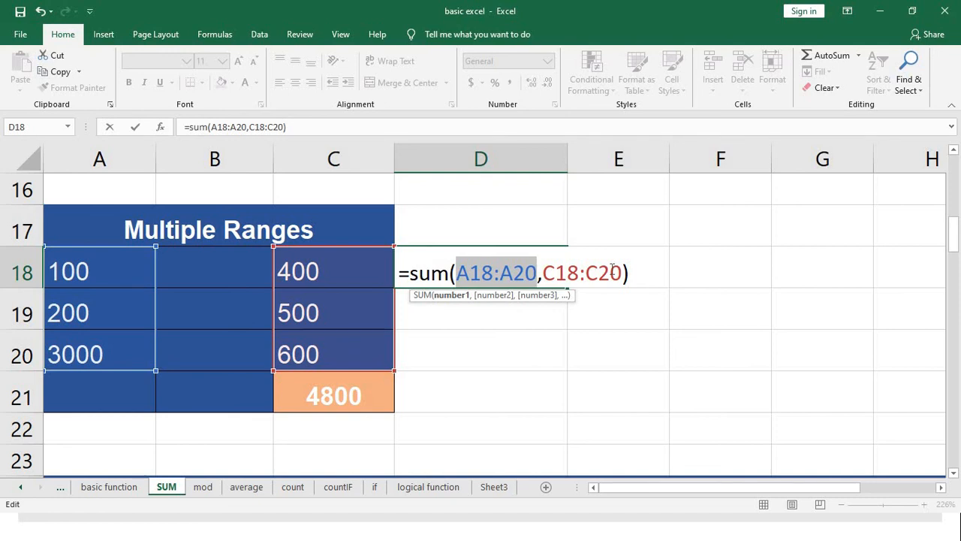
{"action": "key", "text": "Return"}
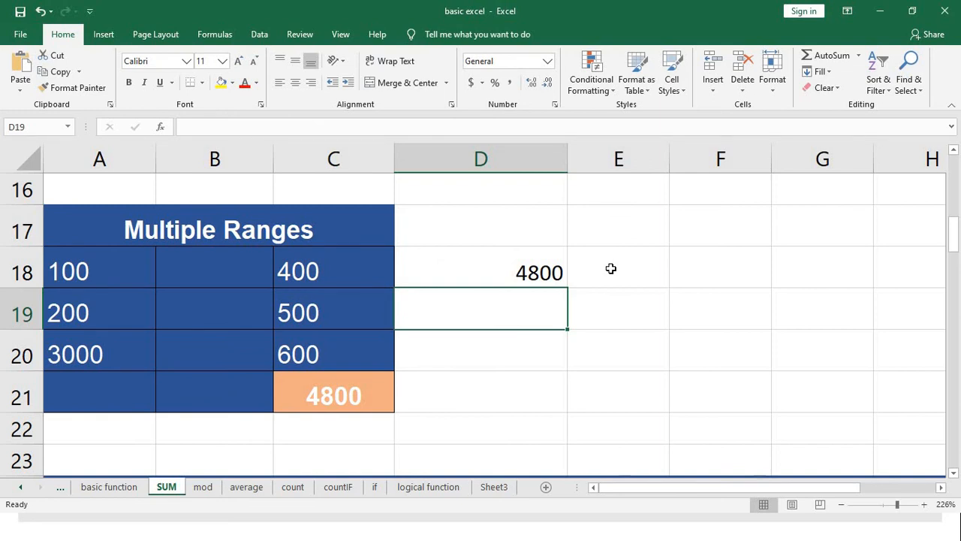
Delete row 44, the TOTAL row directly below the Monthly Report table
{"action": "scroll", "coordinate": [581, 277], "scroll_direction": "up", "scroll_amount": 5}
{"action": "scroll", "coordinate": [581, 277], "scroll_direction": "down", "scroll_amount": 9}
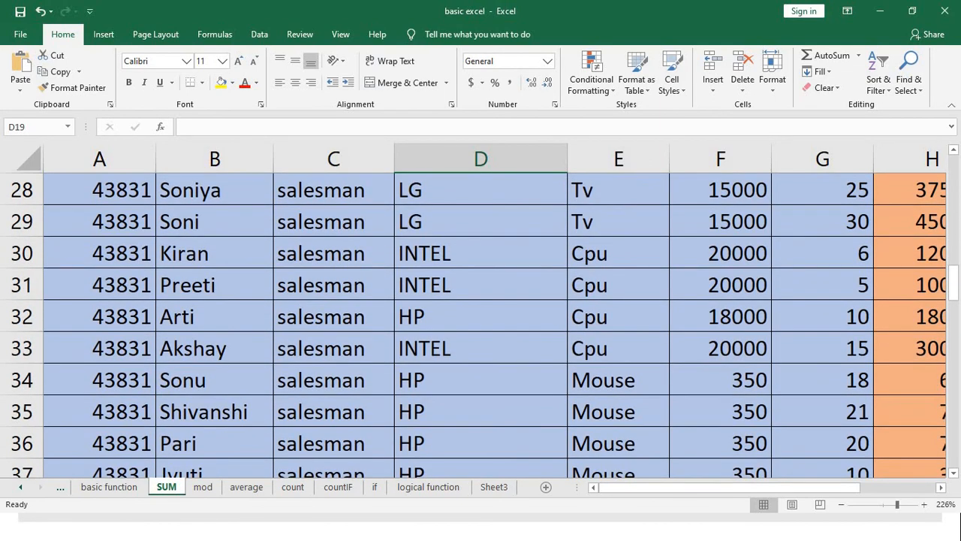
{"action": "left_click_drag", "start_coordinate": [700, 489], "coordinate": [780, 494]}
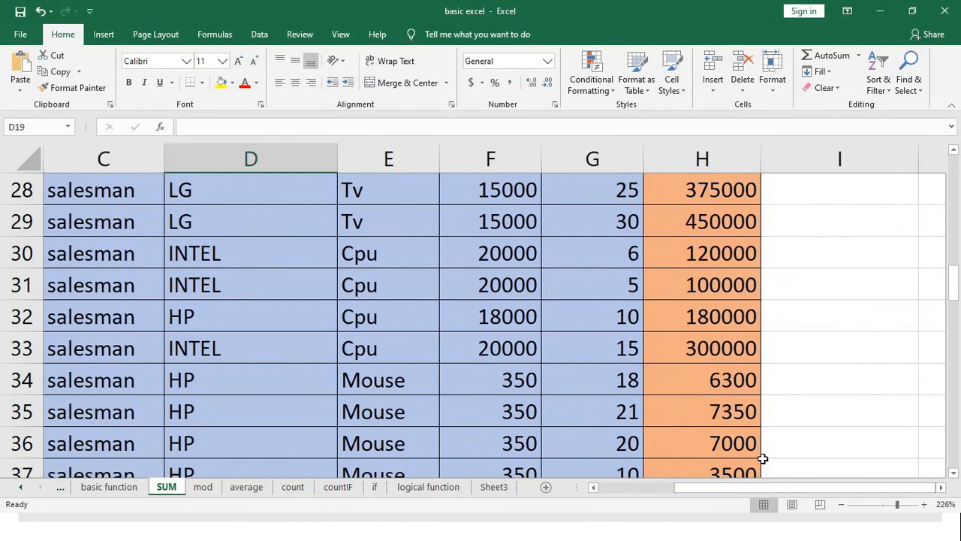
{"action": "scroll", "coordinate": [761, 459], "scroll_direction": "down", "scroll_amount": 4}
{"action": "scroll", "coordinate": [594, 405], "scroll_direction": "up", "scroll_amount": 1}
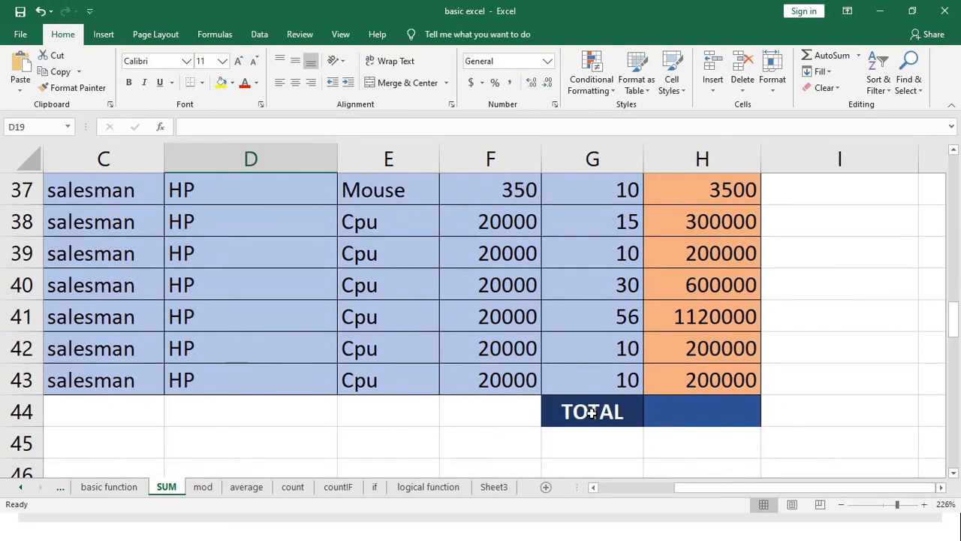
{"action": "left_click", "coordinate": [591, 412]}
{"action": "left_click", "coordinate": [22, 409]}
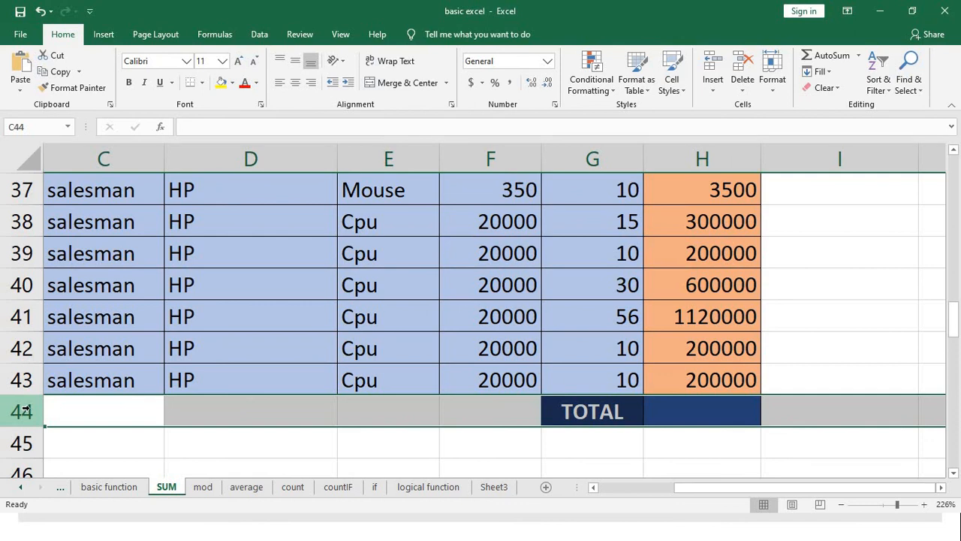
{"action": "key", "text": "ctrl+minus"}
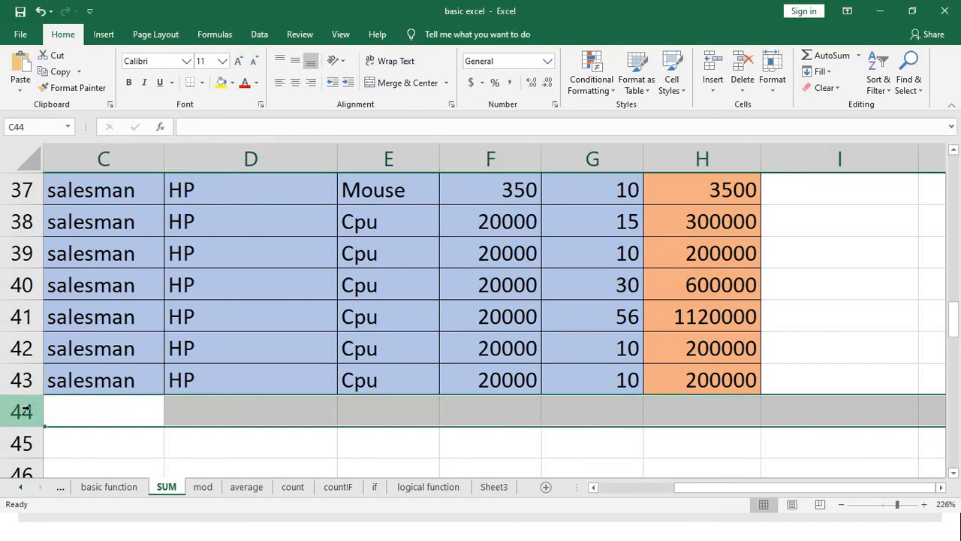
Start a SUM formula in F44 with the Monthly Report's Price range F26:F43 as its first argument
{"action": "left_click", "coordinate": [497, 413]}
{"action": "scroll", "coordinate": [497, 417], "scroll_direction": "up", "scroll_amount": 4}
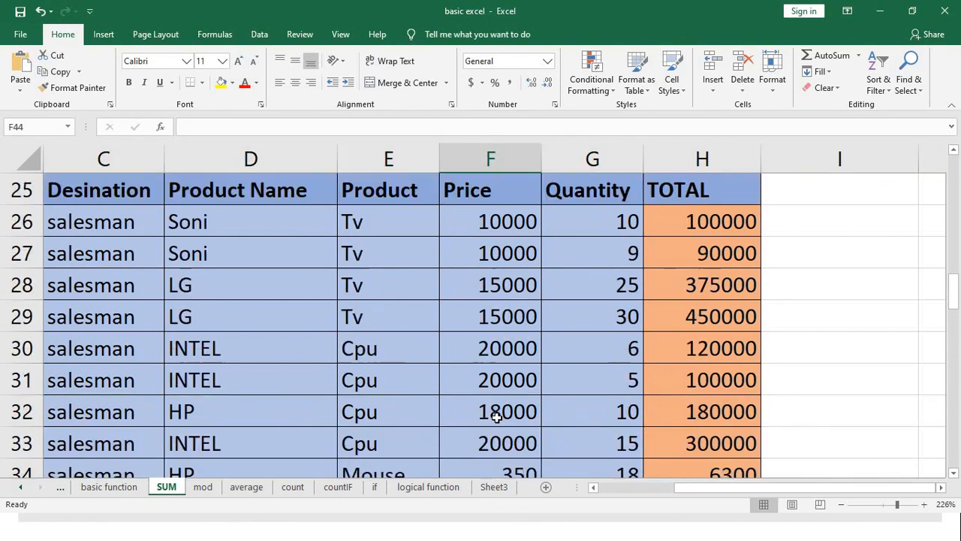
{"action": "scroll", "coordinate": [496, 416], "scroll_direction": "up", "scroll_amount": 1}
{"action": "scroll", "coordinate": [484, 415], "scroll_direction": "down", "scroll_amount": 3}
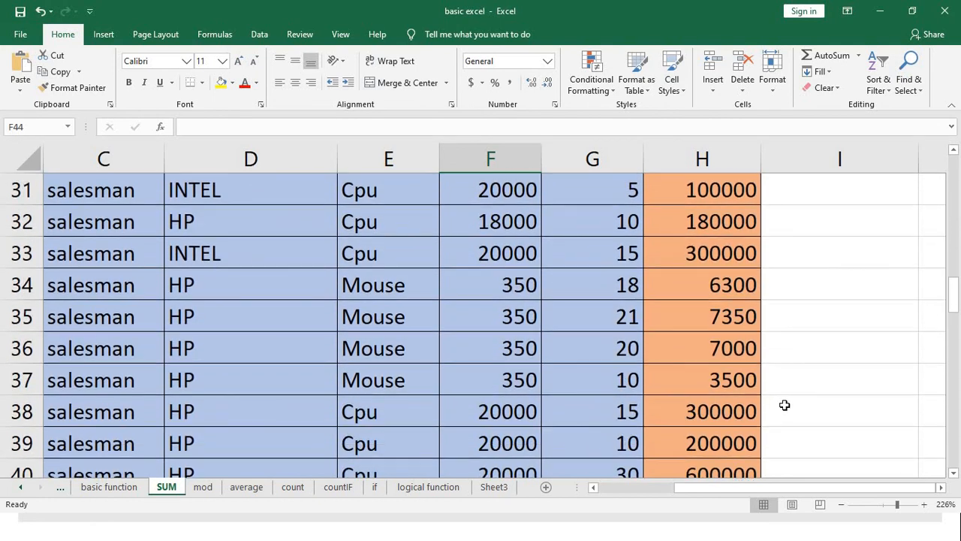
{"action": "scroll", "coordinate": [556, 360], "scroll_direction": "down", "scroll_amount": 2}
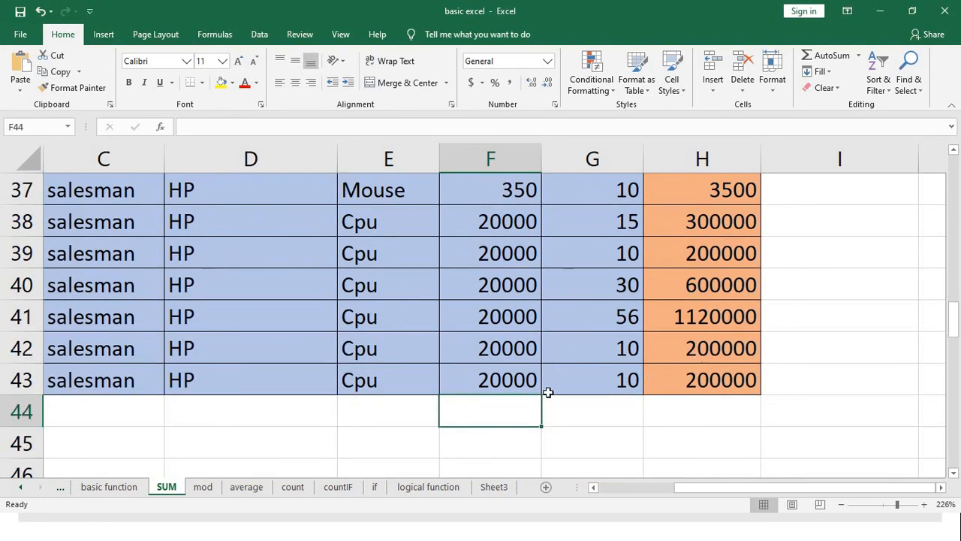
{"action": "type", "text": "=um"}
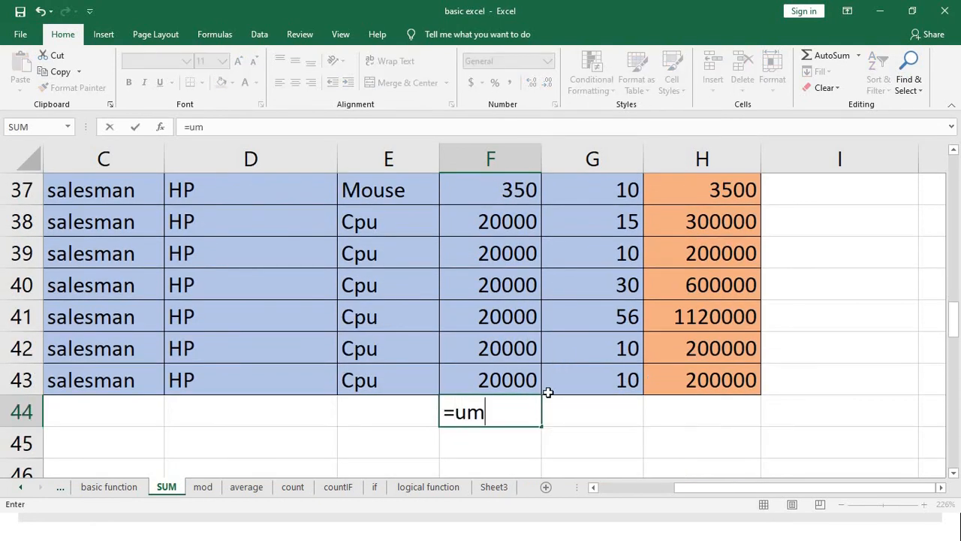
{"action": "type", "text": "("}
{"action": "key", "text": "BackSpace"}
{"action": "key", "text": "BackSpace"}
{"action": "key", "text": "BackSpace"}
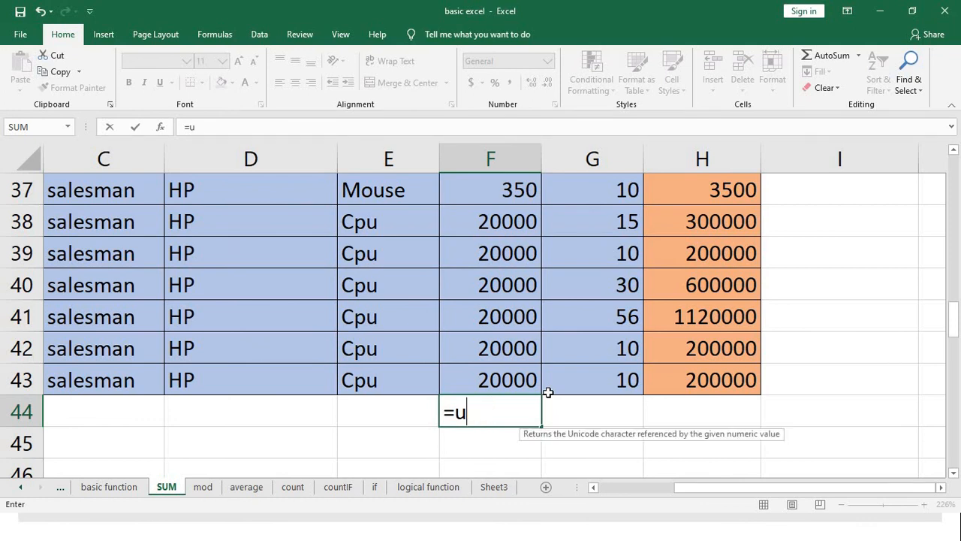
{"action": "type", "text": "sum"}
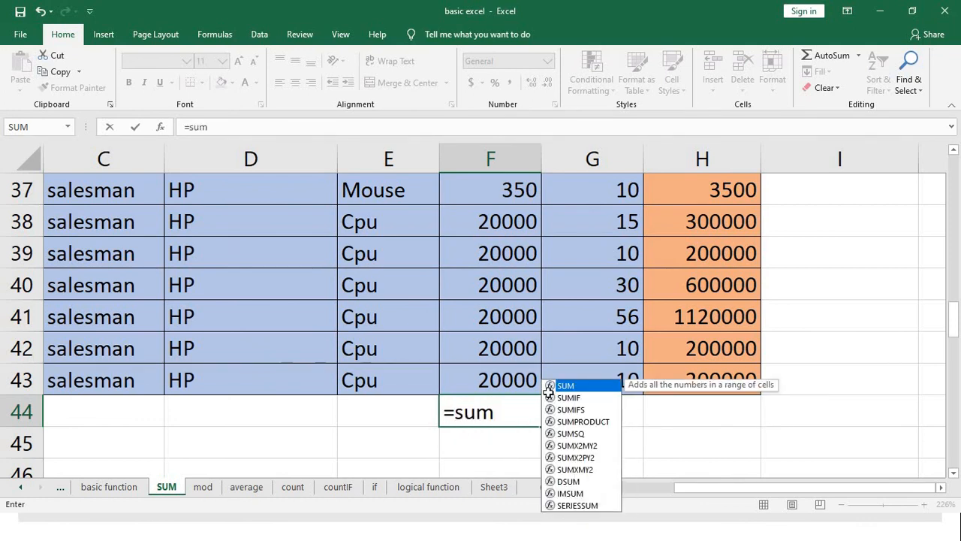
{"action": "type", "text": "("}
{"action": "left_click_drag", "start_coordinate": [527, 381], "coordinate": [518, 304]}
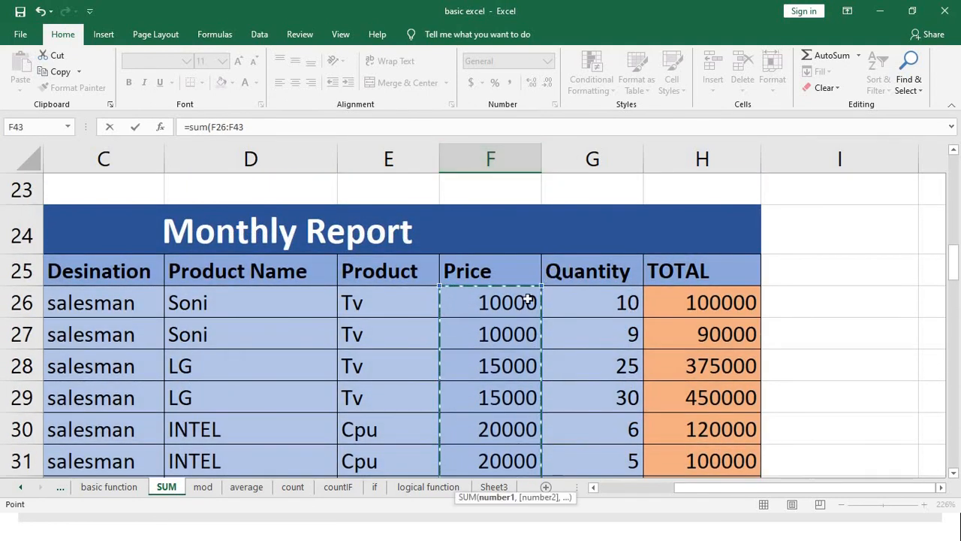
{"action": "scroll", "coordinate": [526, 308], "scroll_direction": "down", "scroll_amount": 5}
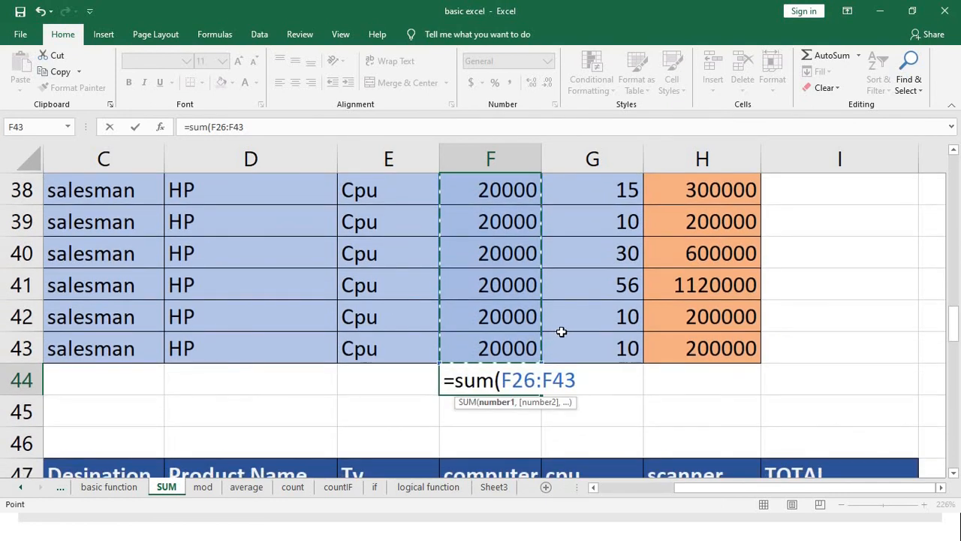
Add the TOTAL column range H26:H43 as the second argument and complete F44 as =SUM(F26:F43,H26:H43)
{"action": "type", "text": ","}
{"action": "left_click", "coordinate": [672, 348]}
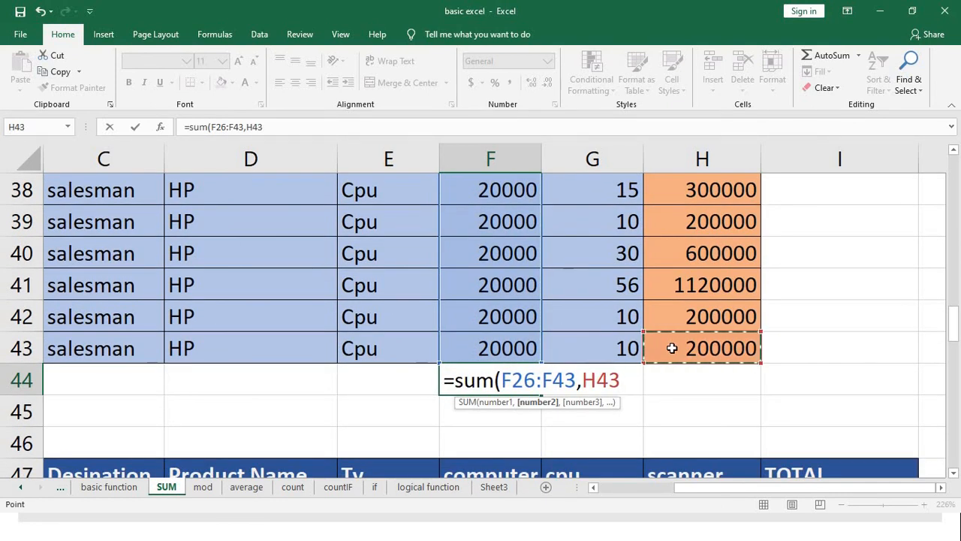
{"action": "key", "text": "ctrl+shift+Up"}
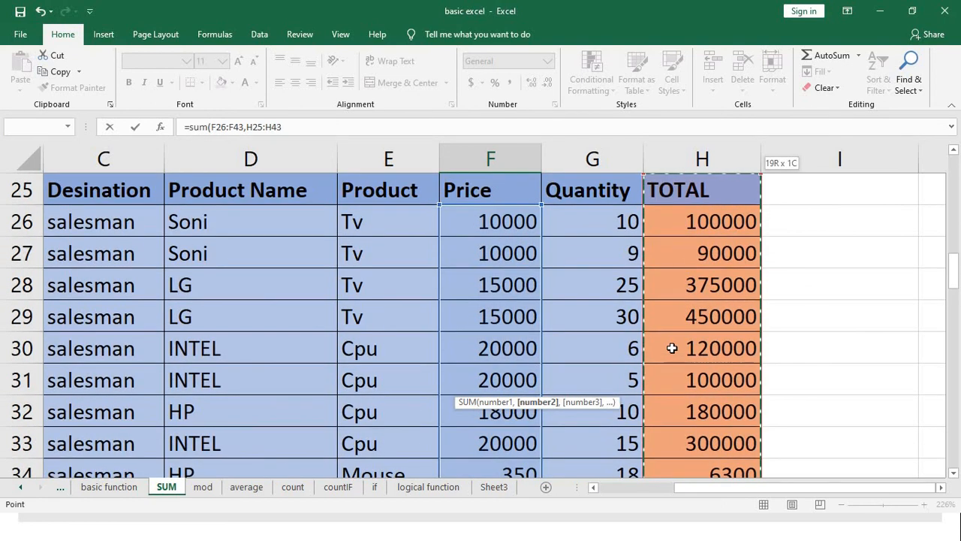
{"action": "key", "text": "shift+Down"}
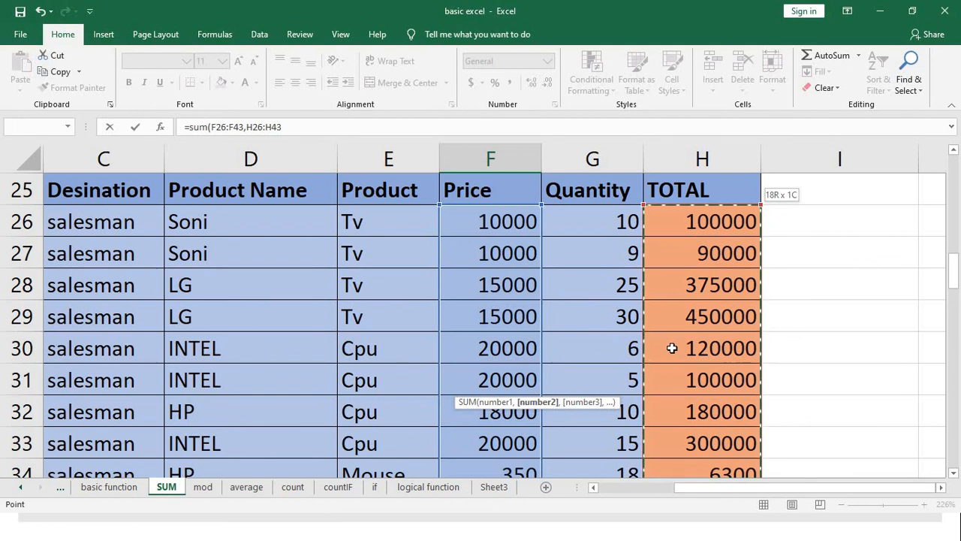
{"action": "type", "text": ")"}
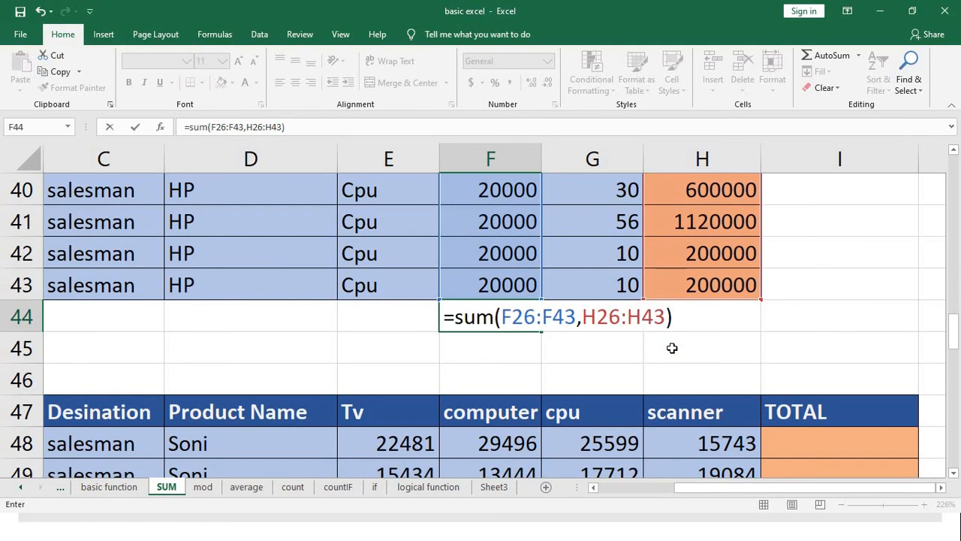
{"action": "key", "text": "Return"}
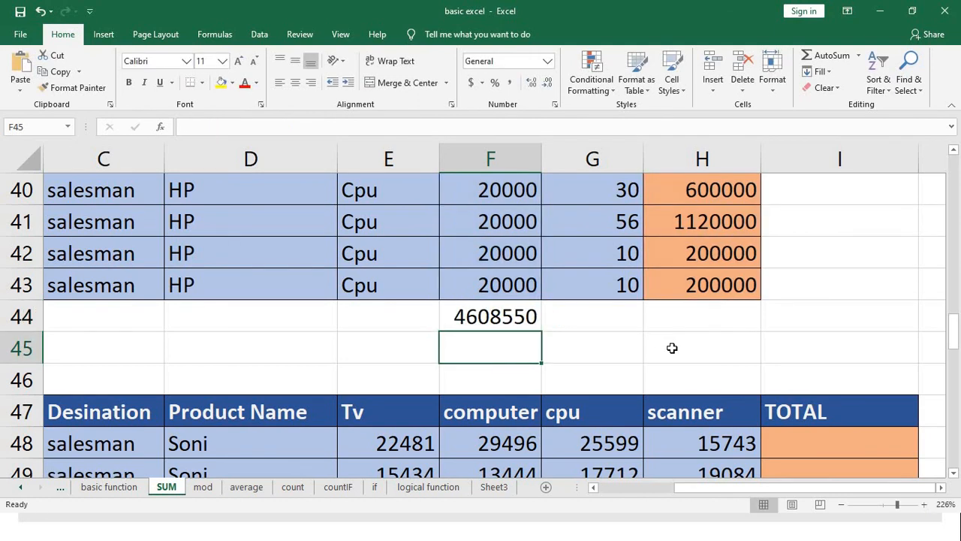
Fill the SUM formula from F44 across to G44 and H44, and check it against the Monthly Report columns
{"action": "key", "text": "Up"}
{"action": "key", "text": "Right"}
{"action": "key", "text": "Left"}
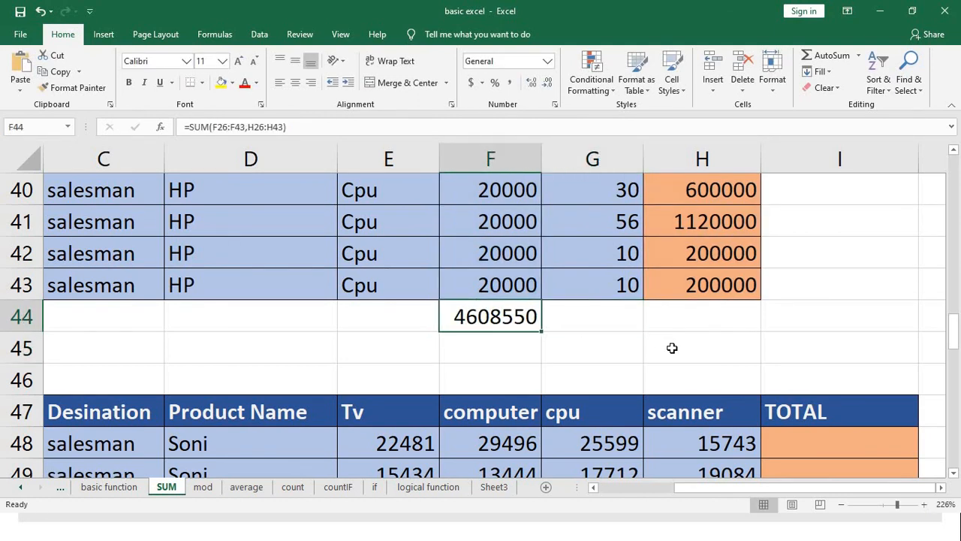
{"action": "key", "text": "shift+Right"}
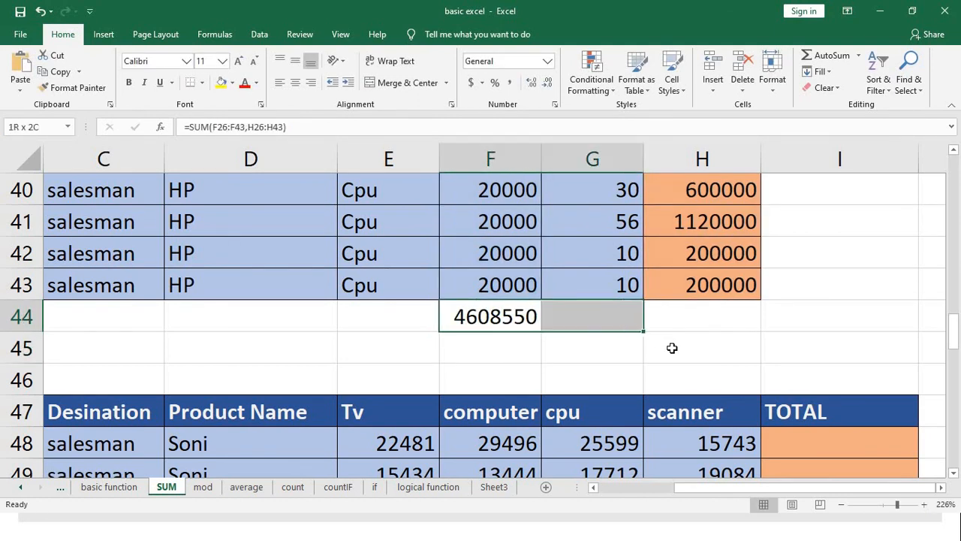
{"action": "key", "text": "shift+Right"}
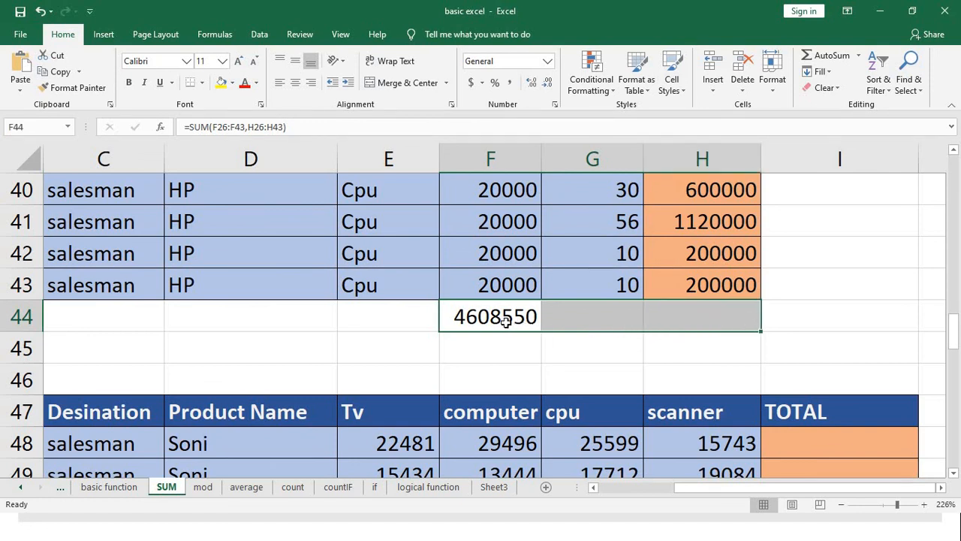
{"action": "left_click_drag", "start_coordinate": [515, 317], "coordinate": [689, 320]}
{"action": "key", "text": "ctrl+r"}
{"action": "scroll", "coordinate": [632, 325], "scroll_direction": "up", "scroll_amount": 1}
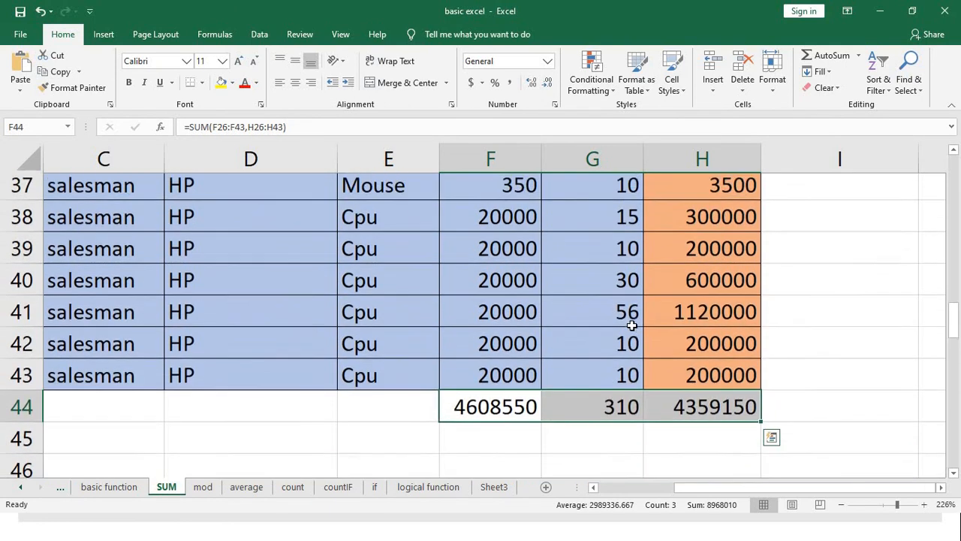
{"action": "scroll", "coordinate": [632, 325], "scroll_direction": "up", "scroll_amount": 3}
{"action": "scroll", "coordinate": [632, 325], "scroll_direction": "down", "scroll_amount": 4}
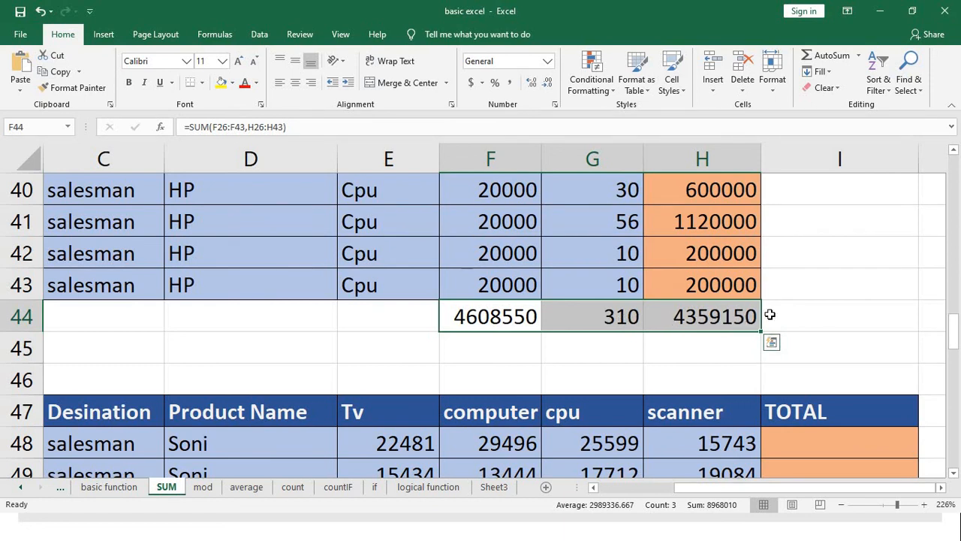
Note the shortcut ctrl+r in J42 with the description "duplicate formula from right side" in K42
{"action": "left_click", "coordinate": [800, 298]}
{"action": "key", "text": "Right"}
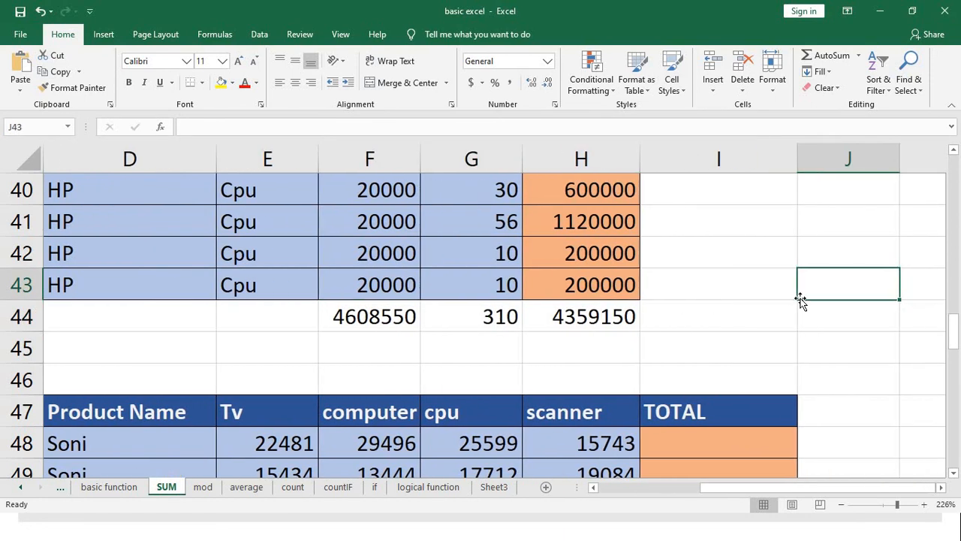
{"action": "key", "text": "Up"}
{"action": "key", "text": "Left"}
{"action": "key", "text": "Right"}
{"action": "type", "text": "ct"}
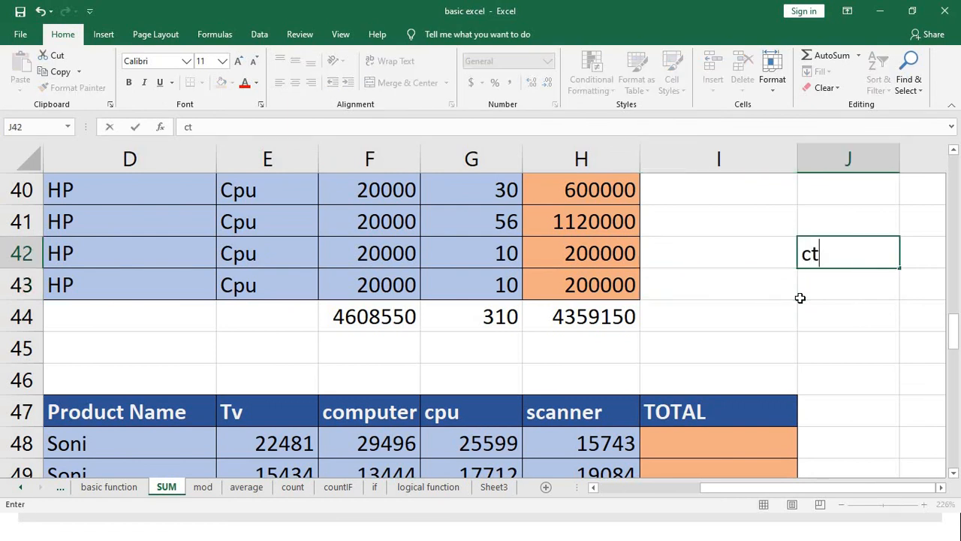
{"action": "type", "text": "rl+r"}
{"action": "key", "text": "Tab"}
{"action": "type", "text": "duplic"}
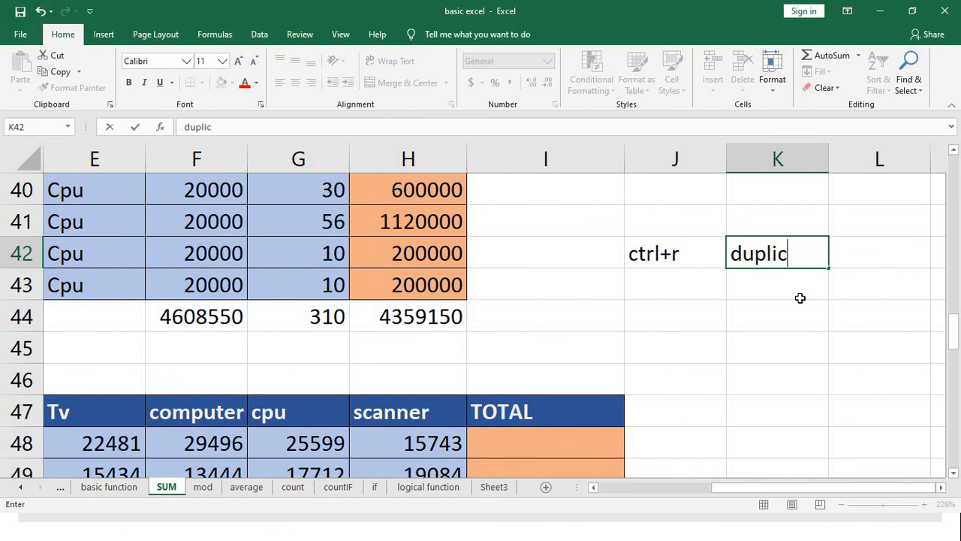
{"action": "type", "text": "ate formul"}
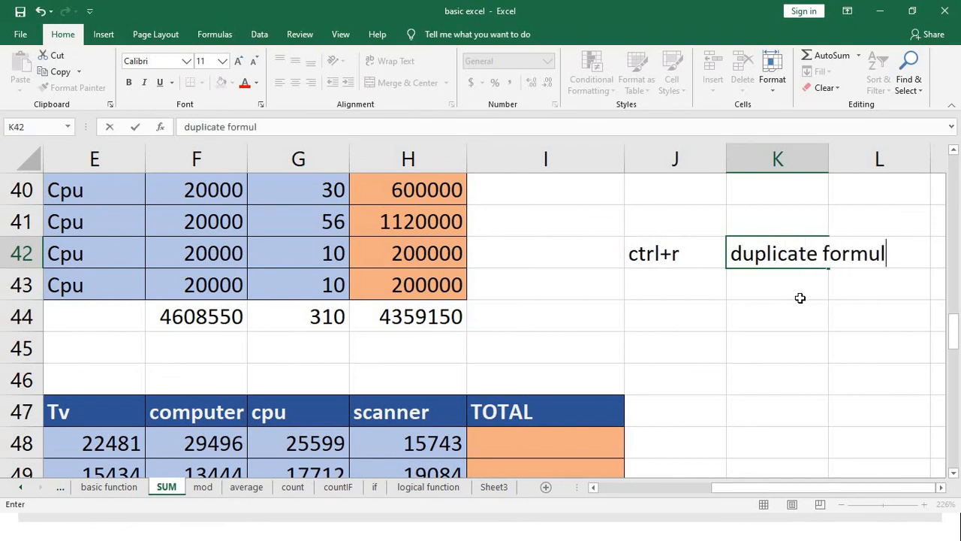
{"action": "type", "text": "a from"}
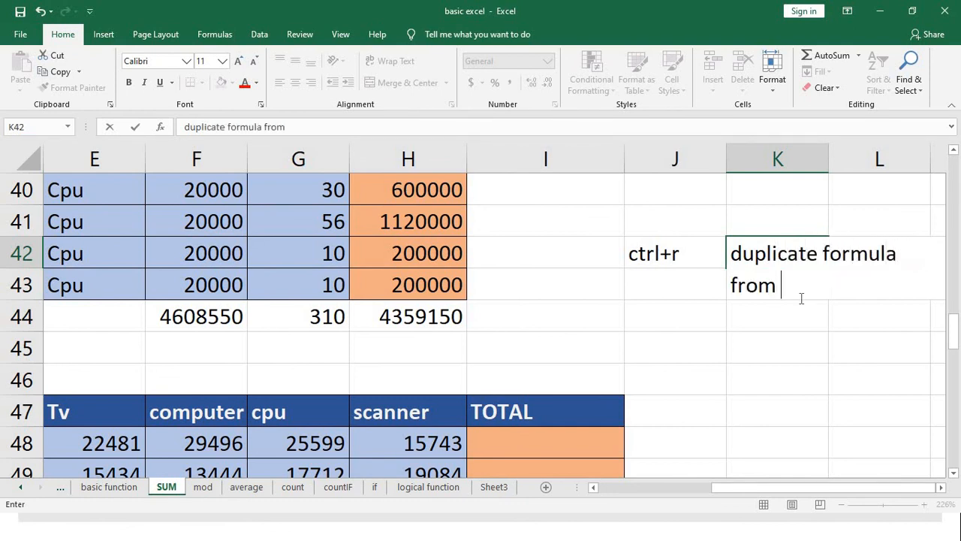
{"action": "type", "text": " right side"}
{"action": "key", "text": "Return"}
Note the shortcut ctrl+shift+d in J43 and widen column J to fit its text
{"action": "key", "text": "Left"}
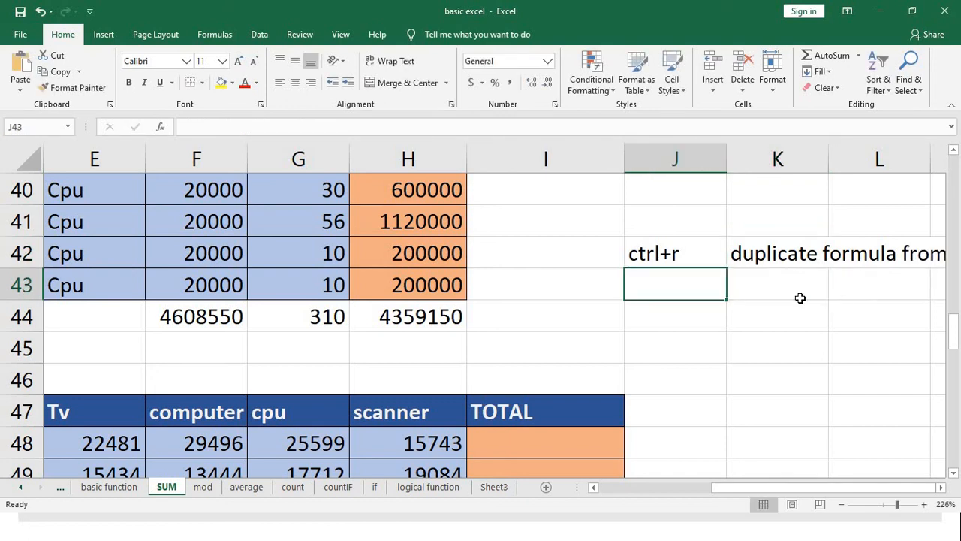
{"action": "type", "text": "ctrl+"}
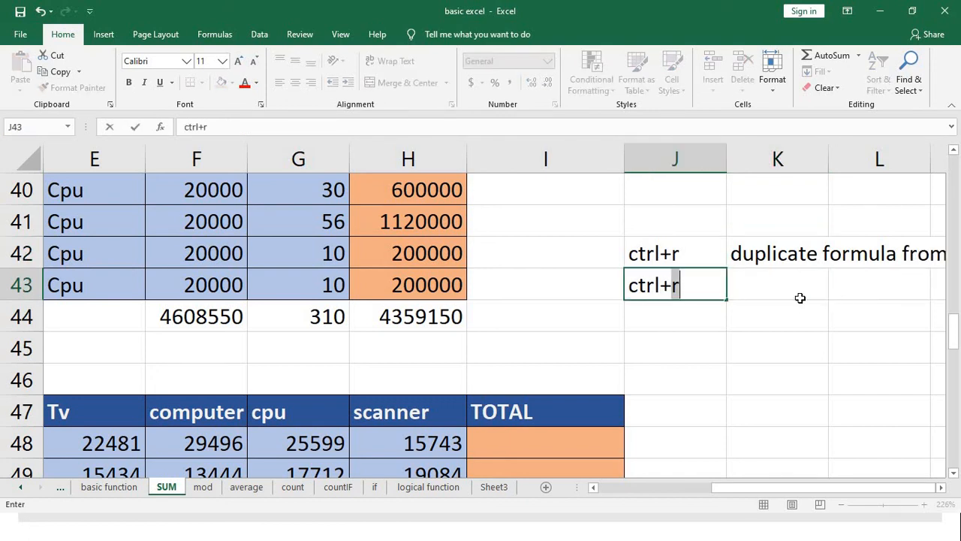
{"action": "type", "text": "shift"}
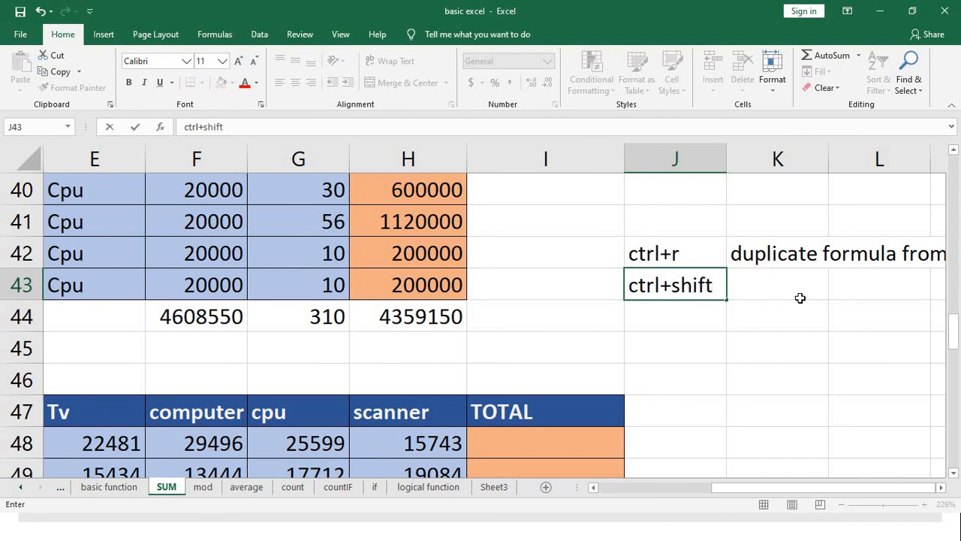
{"action": "type", "text": "+d"}
{"action": "key", "text": "Return"}
{"action": "key", "text": "Up"}
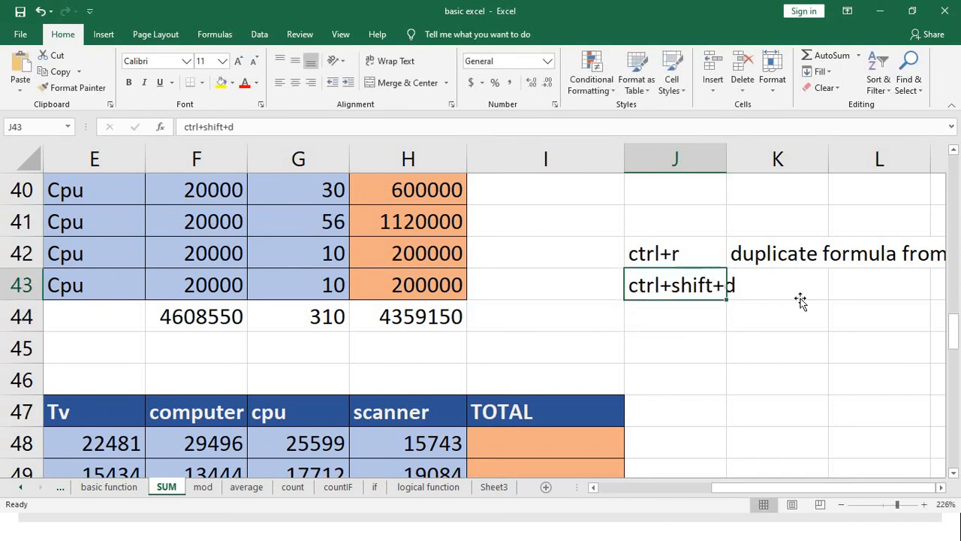
{"action": "key", "text": "Right"}
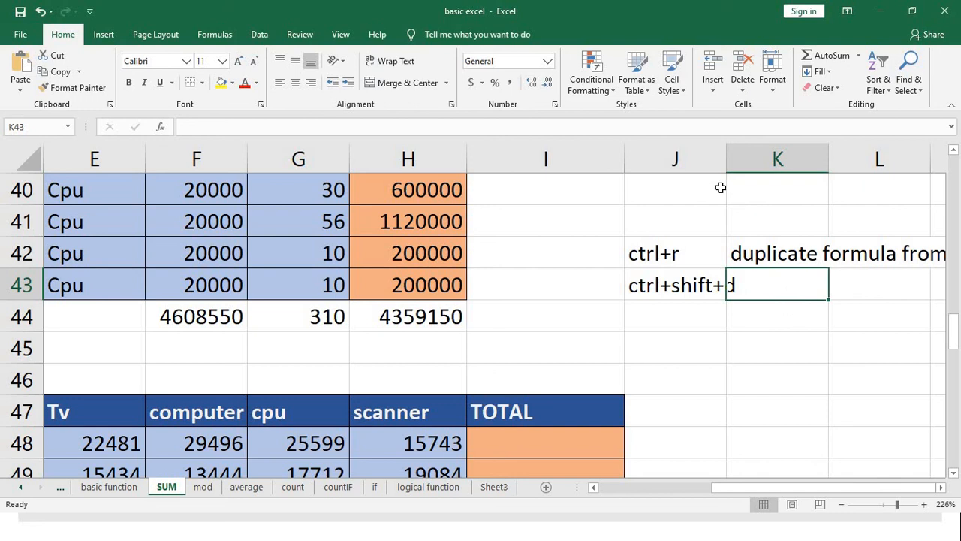
{"action": "double_click", "coordinate": [726, 162]}
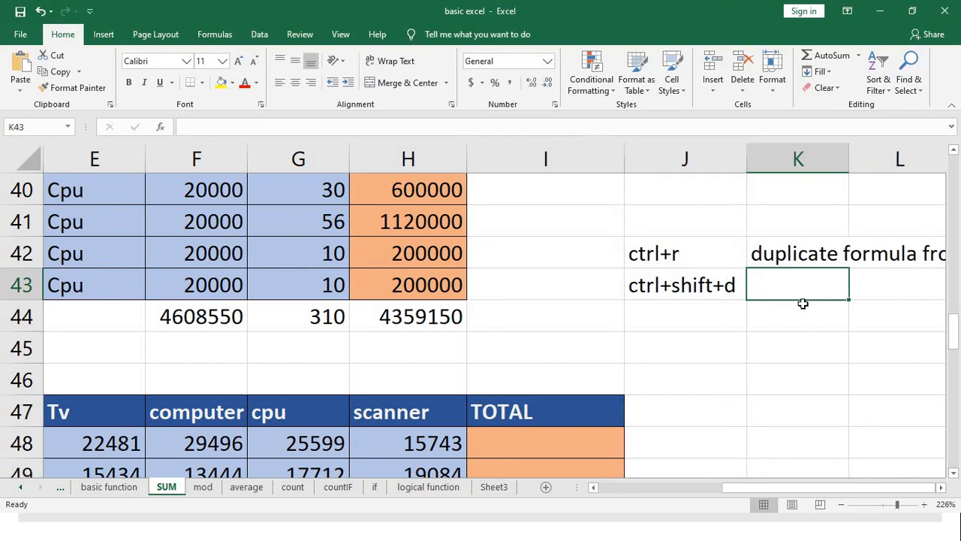
Enter the description "last cell select with previous cell" in K43 beside the second shortcut note
{"action": "type", "text": "c"}
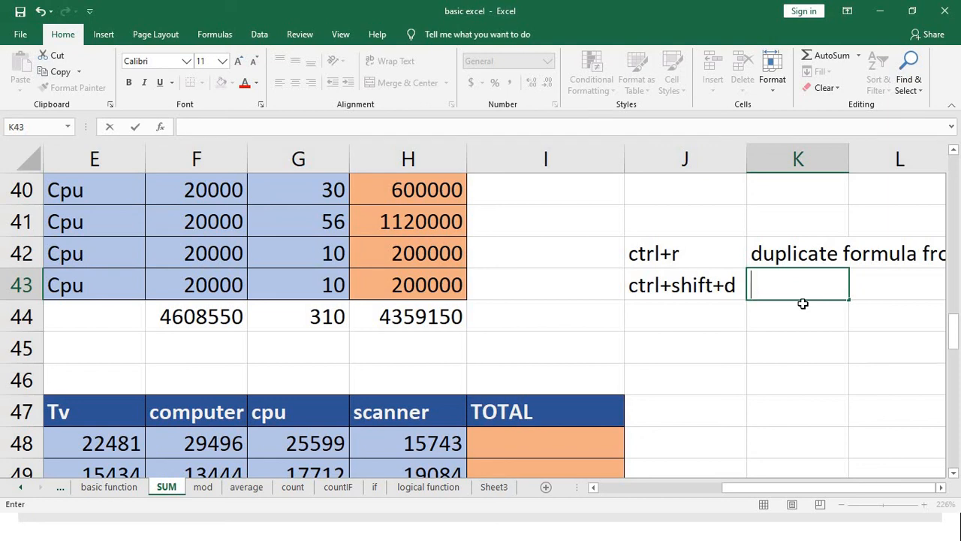
{"action": "type", "text": "last cell"}
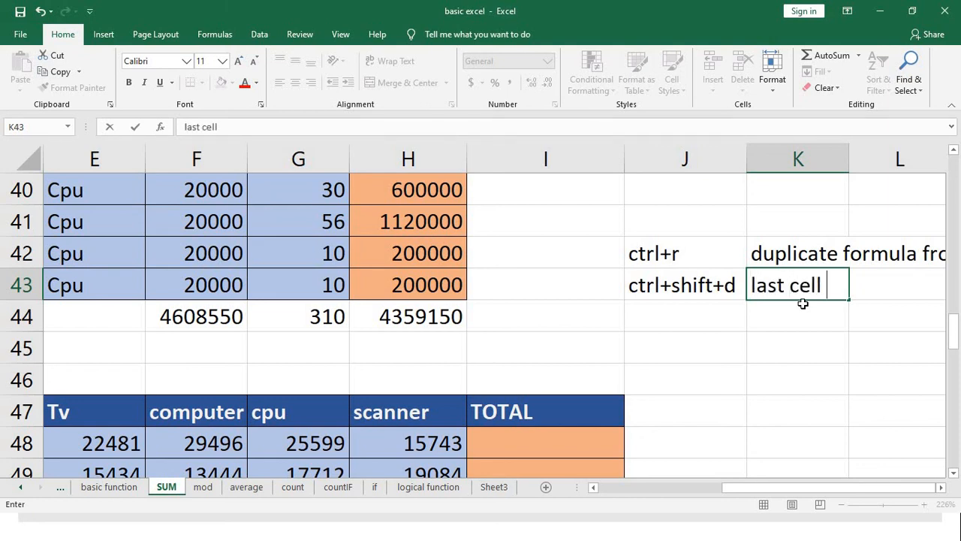
{"action": "type", "text": " select wotj"}
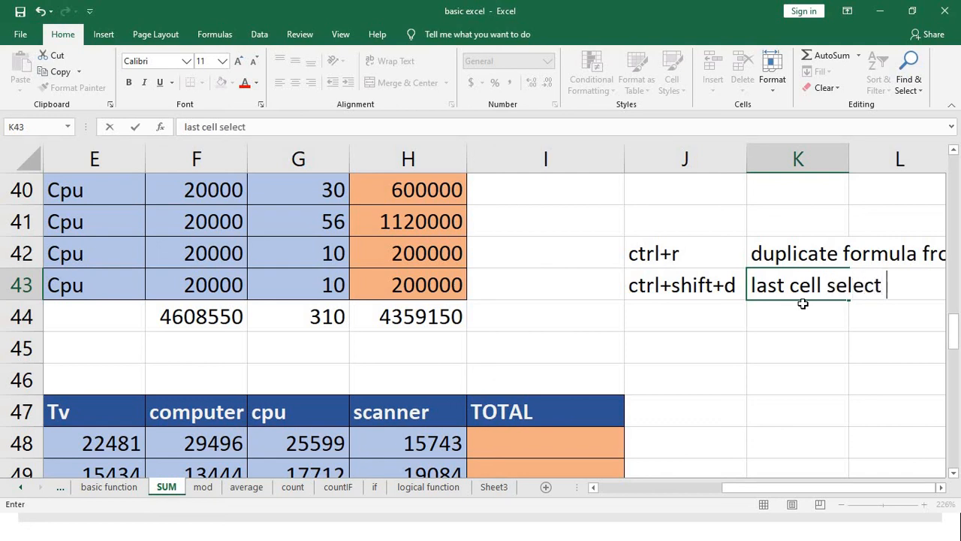
{"action": "key", "text": "BackSpace"}
{"action": "key", "text": "BackSpace"}
{"action": "key", "text": "BackSpace"}
{"action": "key", "text": "BackSpace"}
{"action": "type", "text": "ith previous"}
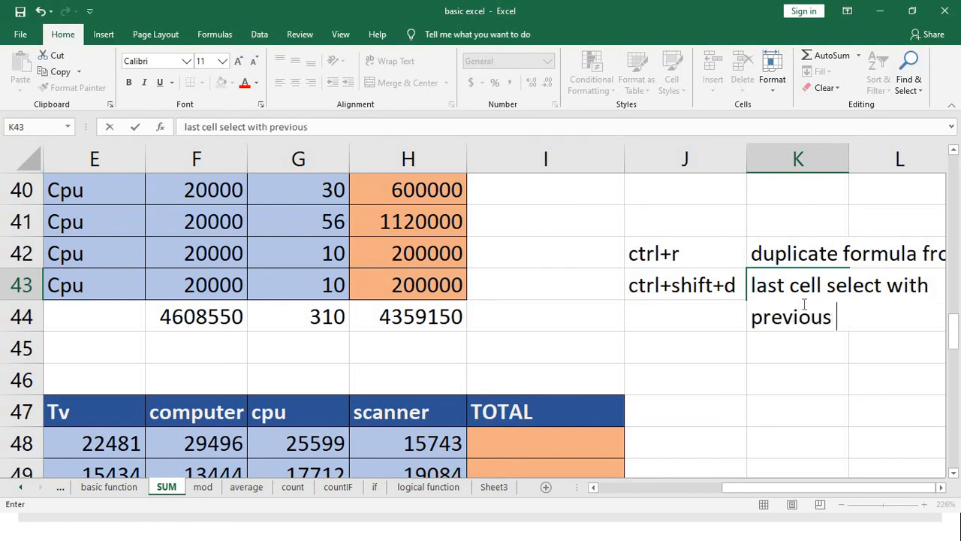
{"action": "type", "text": " cell"}
{"action": "key", "text": "Return"}
Review the TOTAL column from H26 down to the SUM formula in H44
{"action": "key", "text": "Up"}
{"action": "key", "text": "Right"}
{"action": "key", "text": "Left"}
{"action": "key", "text": "Left"}
{"action": "key", "text": "Left"}
{"action": "key", "text": "Left"}
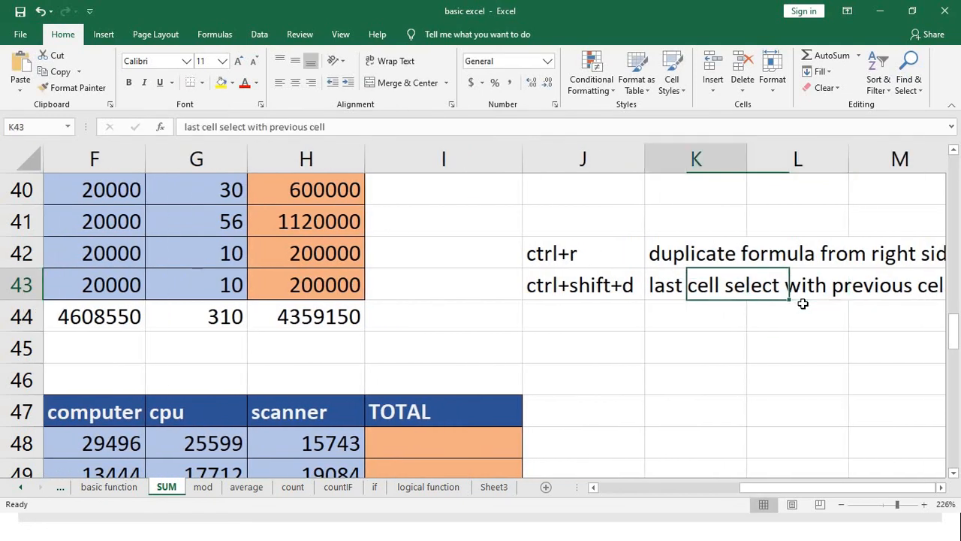
{"action": "key", "text": "ctrl+Up"}
{"action": "key", "text": "Down"}
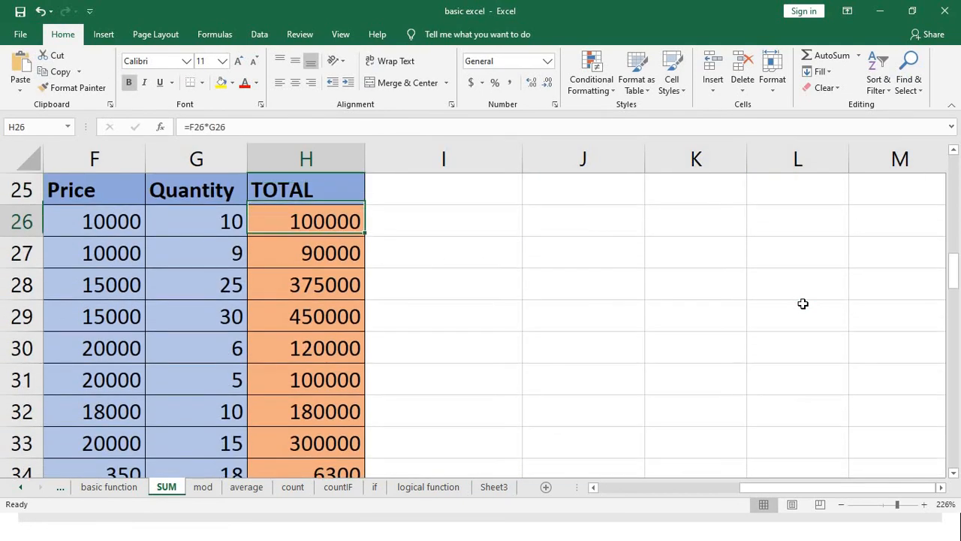
{"action": "key", "text": "shift+Down"}
{"action": "key", "text": "Down"}
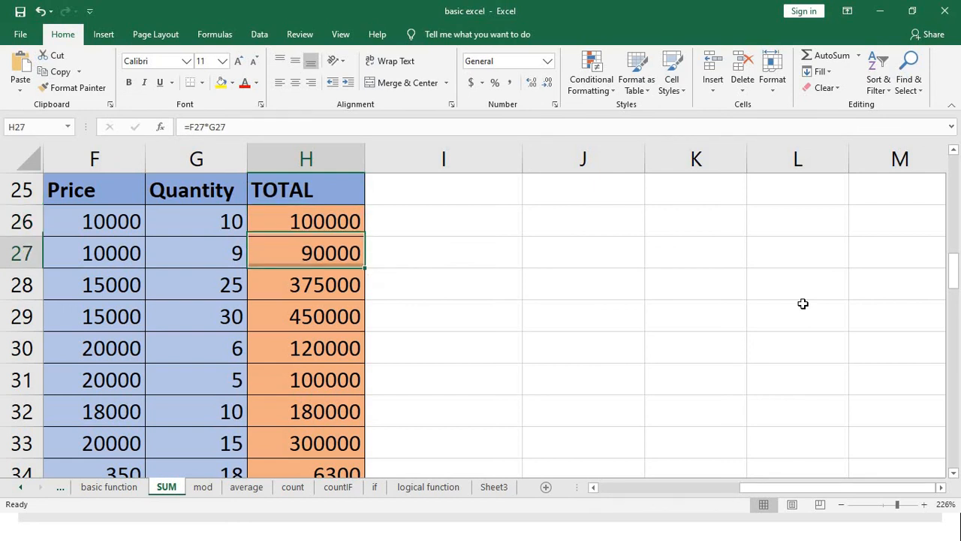
{"action": "key", "text": "Down"}
{"action": "key", "text": "Down"}
{"action": "key", "text": "Down"}
{"action": "key", "text": "Down"}
{"action": "key", "text": "Down"}
{"action": "key", "text": "Down"}
{"action": "key", "text": "Down"}
{"action": "key", "text": "Down"}
{"action": "key", "text": "Down"}
{"action": "key", "text": "Down"}
{"action": "key", "text": "Down"}
{"action": "key", "text": "Down"}
{"action": "key", "text": "Down"}
{"action": "key", "text": "Down"}
{"action": "key", "text": "Down"}
{"action": "key", "text": "Down"}
{"action": "key", "text": "Down"}
{"action": "key", "text": "Down"}
{"action": "key", "text": "Down"}
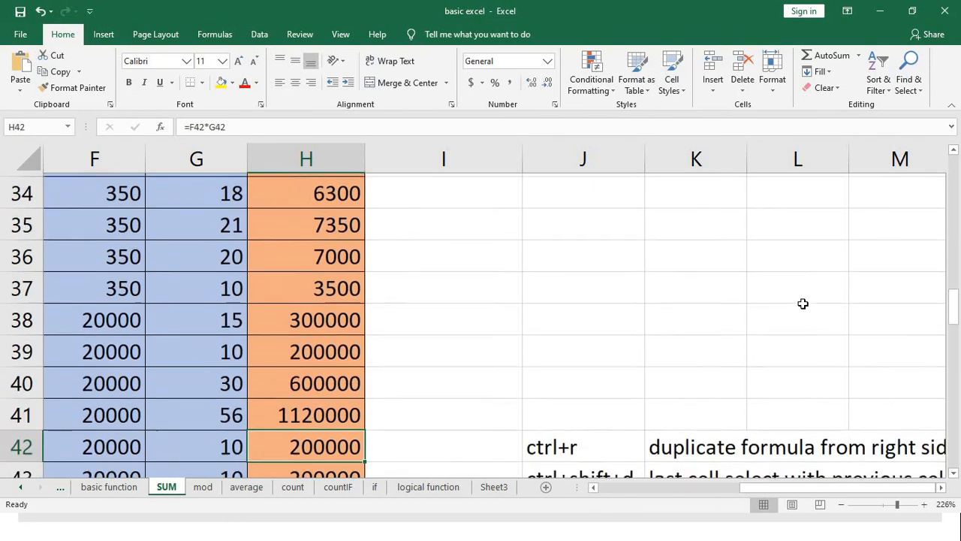
{"action": "key", "text": "Down"}
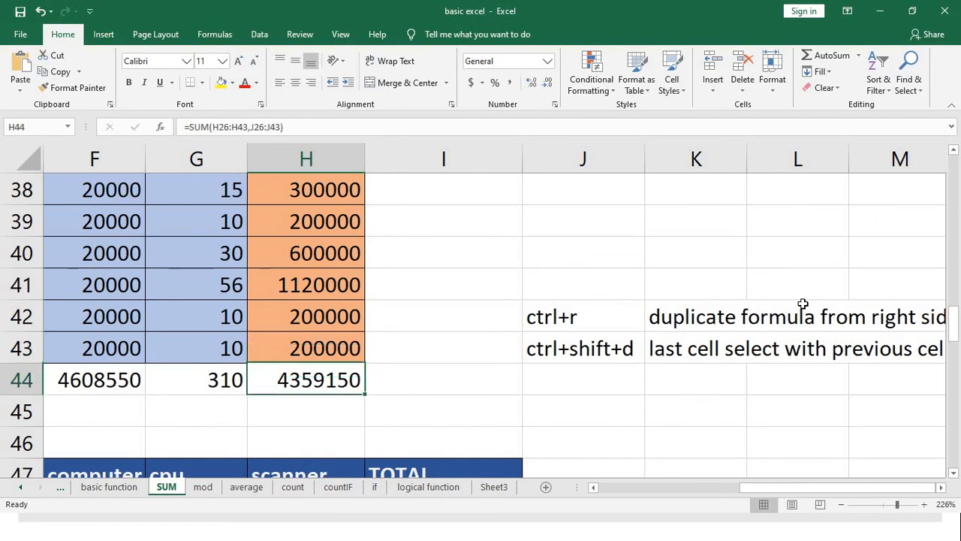
Replace the formula in F44 with =SUM(F26:F43) to total only the Price column
{"action": "key", "text": "Left"}
{"action": "key", "text": "Left"}
{"action": "key", "text": "Left"}
{"action": "key", "text": "Right"}
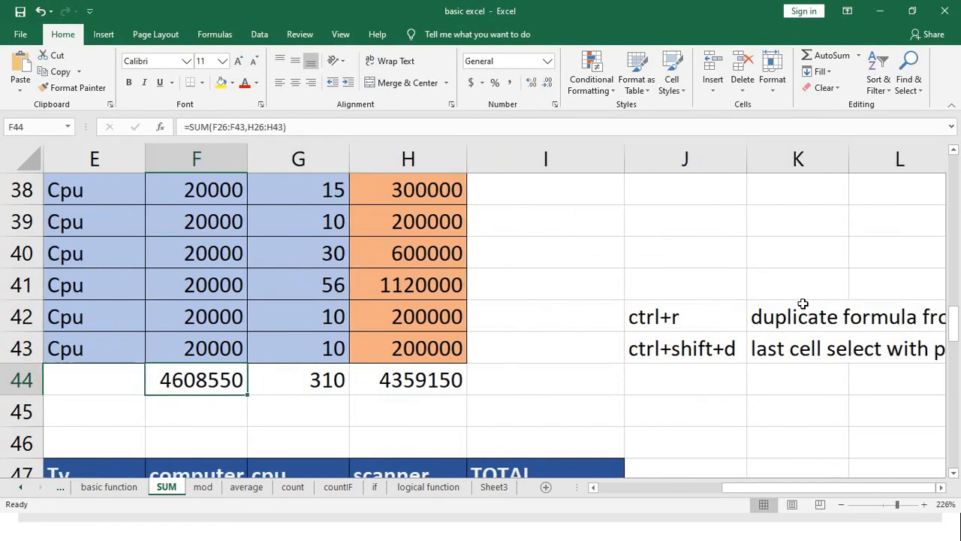
{"action": "key", "text": "Delete"}
{"action": "type", "text": "=su"}
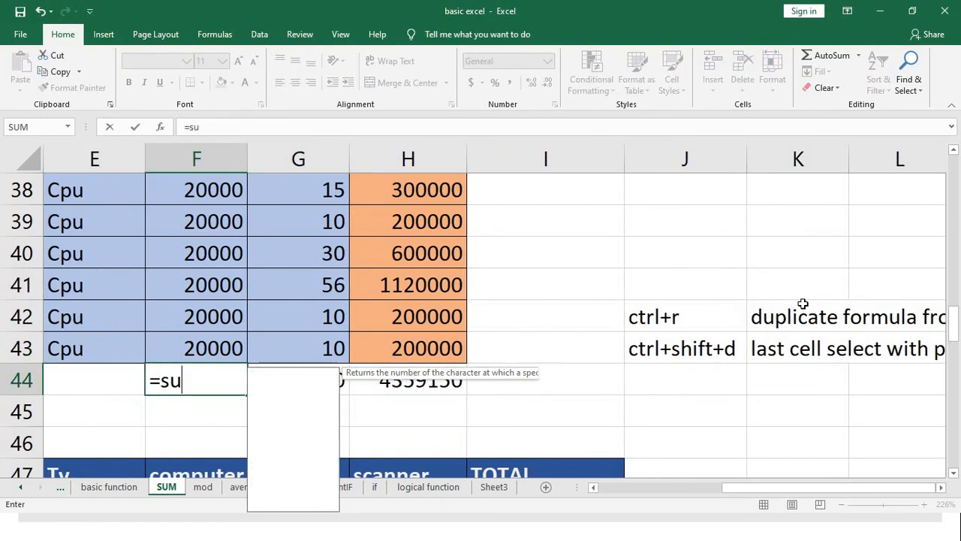
{"action": "type", "text": "m("}
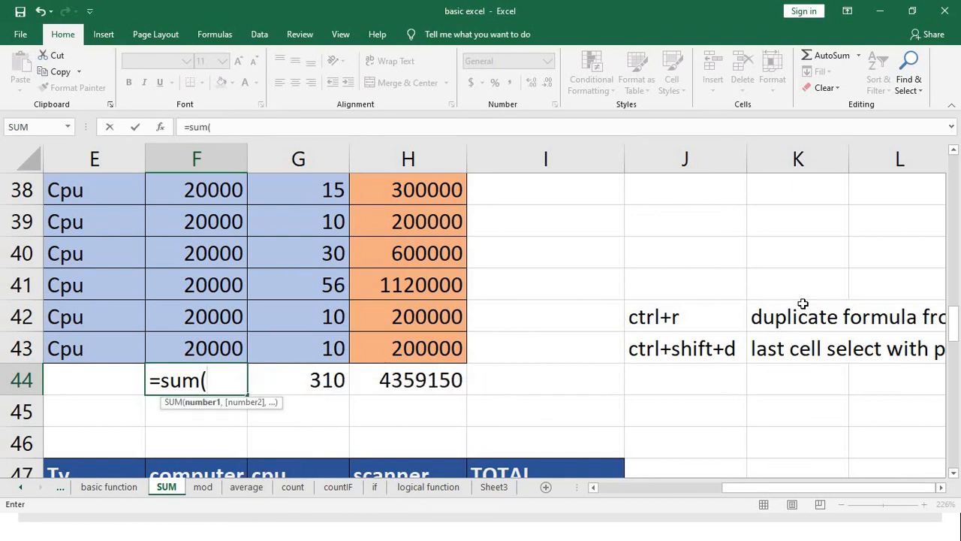
{"action": "key", "text": "Up"}
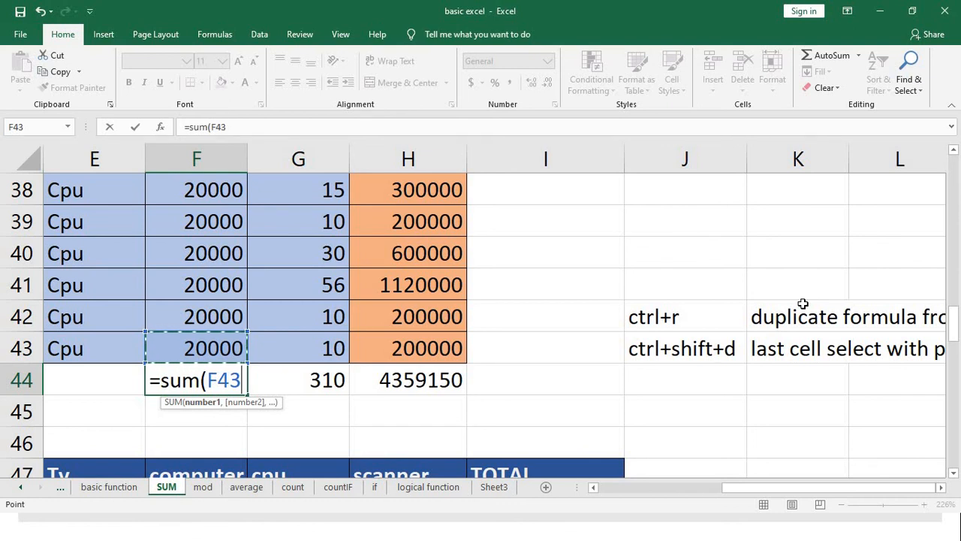
{"action": "key", "text": "ctrl+shift+Up"}
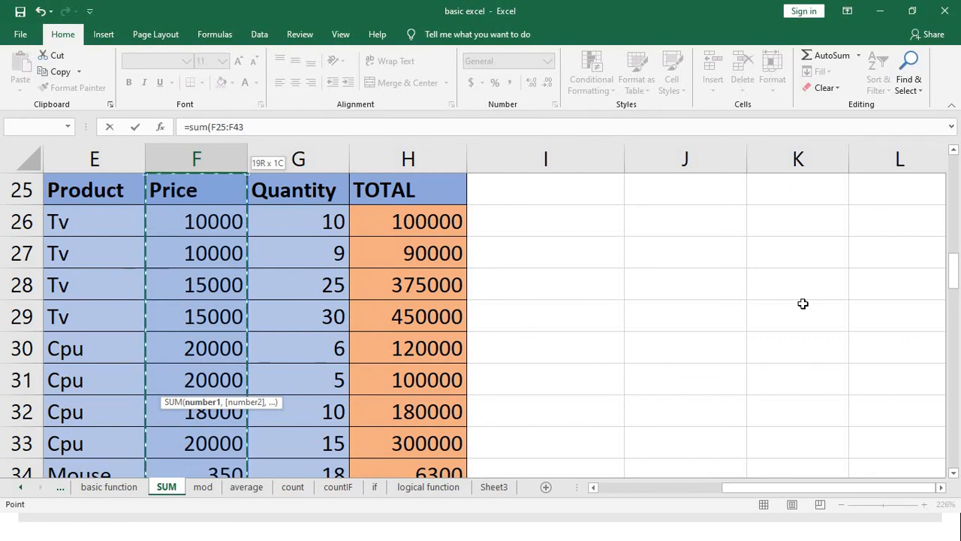
{"action": "key", "text": "shift+Down"}
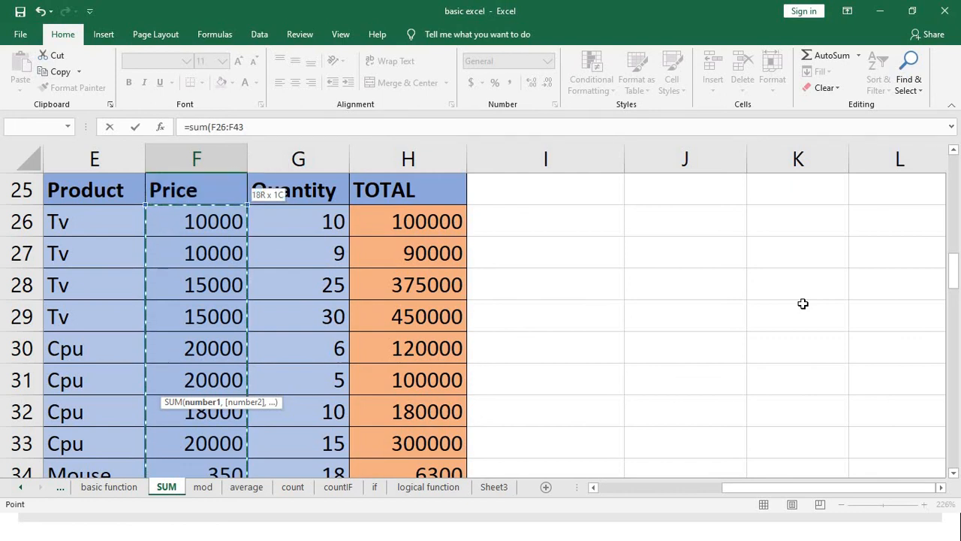
{"action": "type", "text": ")"}
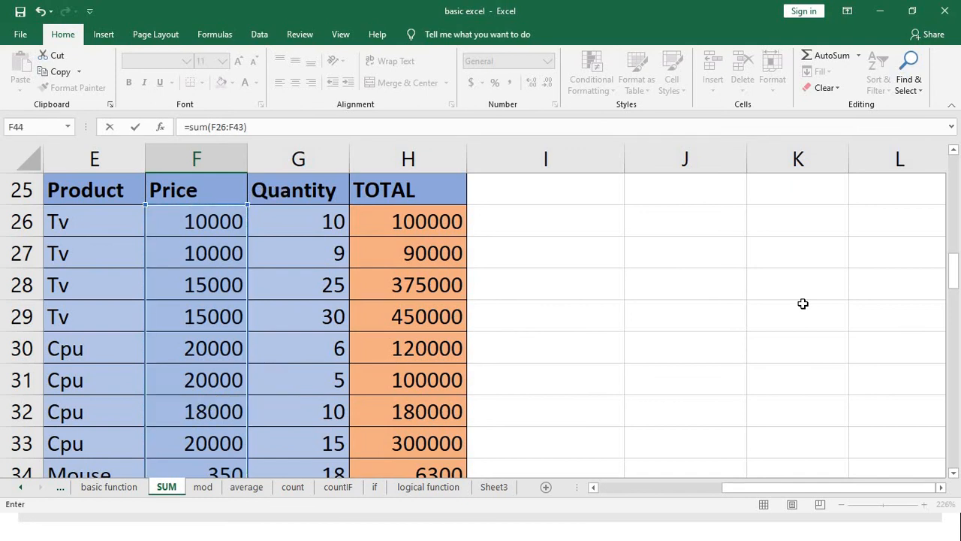
{"action": "key", "text": "Return"}
Change the shortcut note in J43 to "ctrl+shift+upper arrow key"
{"action": "key", "text": "Up"}
{"action": "key", "text": "Right"}
{"action": "key", "text": "Right"}
{"action": "key", "text": "Right"}
{"action": "key", "text": "Right"}
{"action": "key", "text": "Up"}
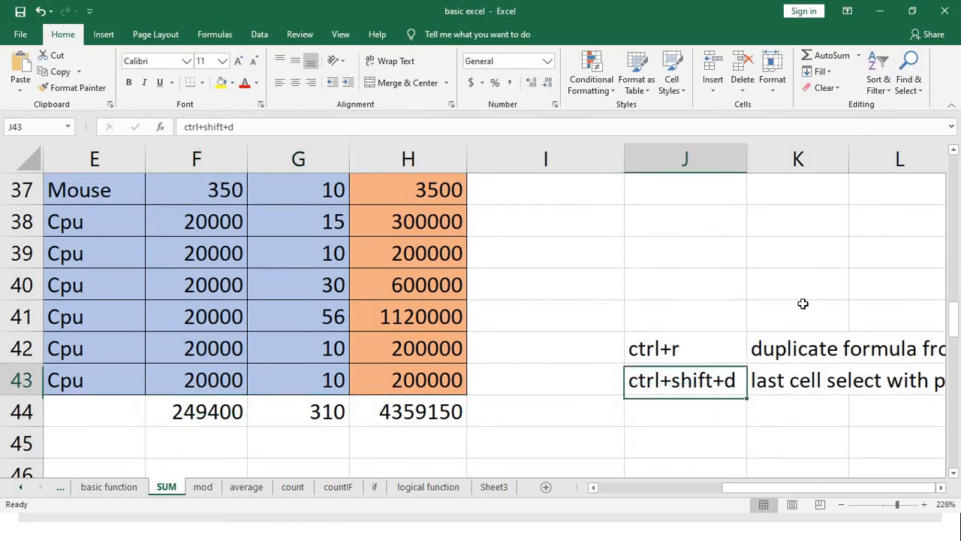
{"action": "key", "text": "F2"}
{"action": "key", "text": "BackSpace"}
{"action": "type", "text": "up"}
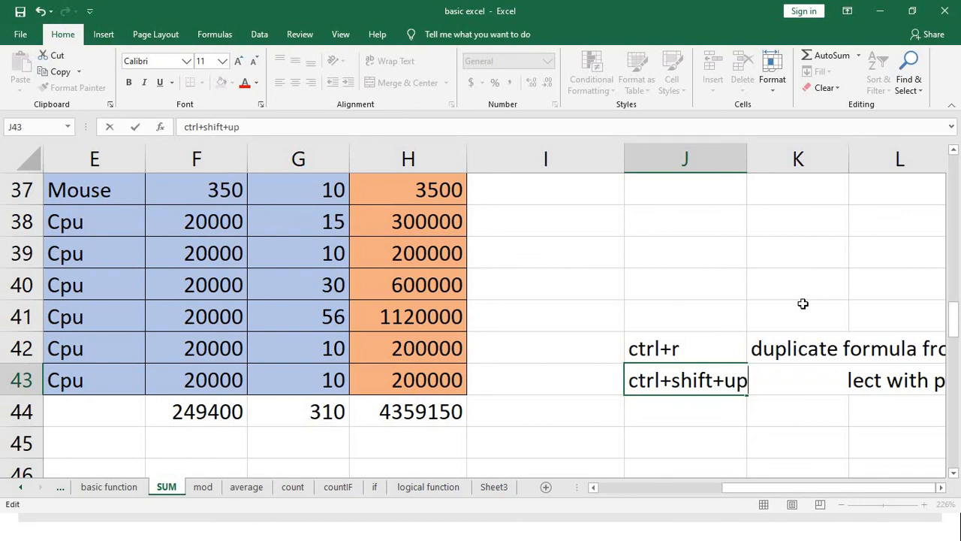
{"action": "type", "text": "per arro"}
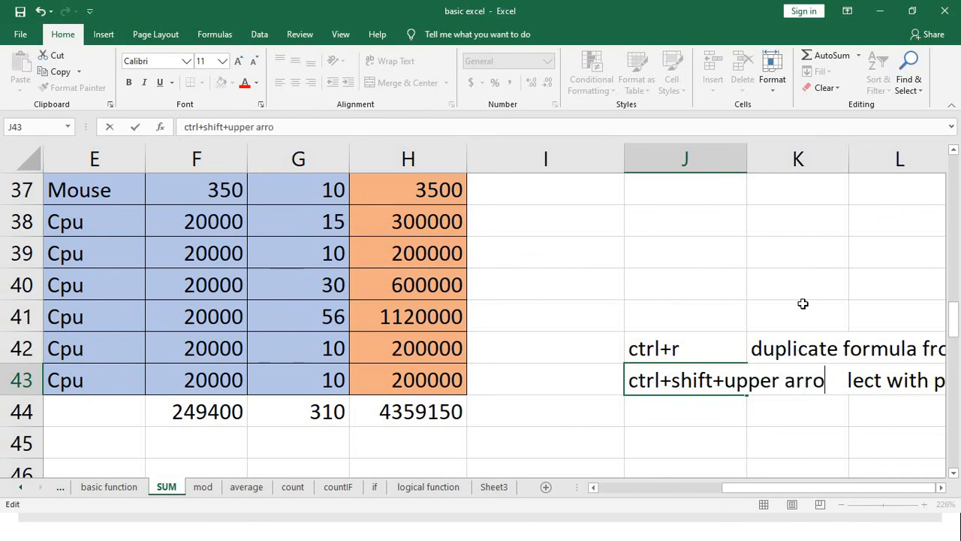
{"action": "type", "text": "w key"}
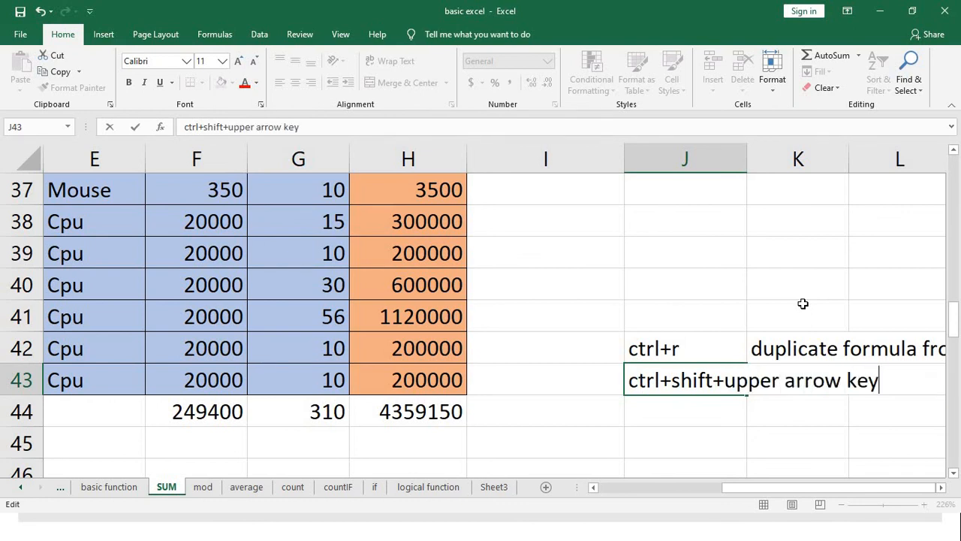
{"action": "key", "text": "Return"}
Widen column J to fit its longest note and check the shortcut descriptions in column K
{"action": "key", "text": "Up"}
{"action": "key", "text": "Right"}
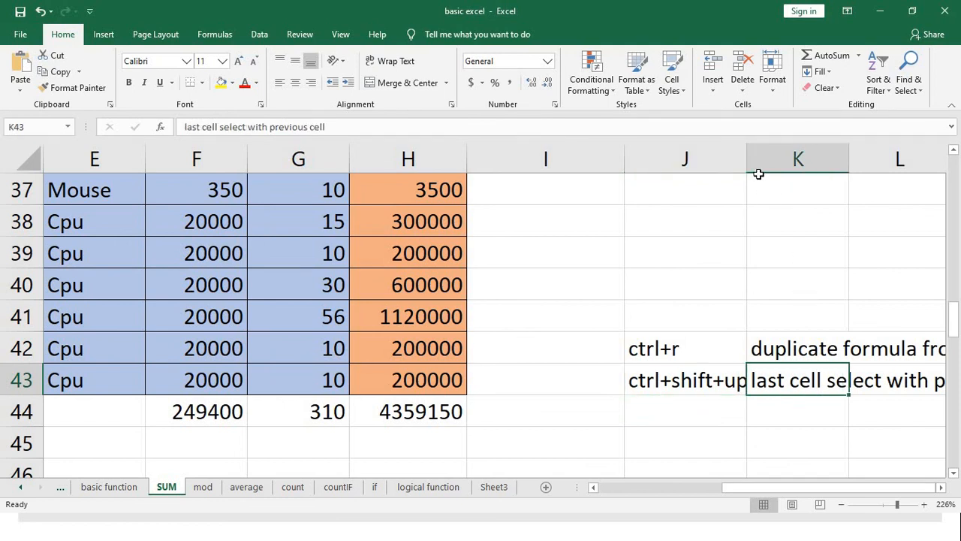
{"action": "double_click", "coordinate": [749, 158]}
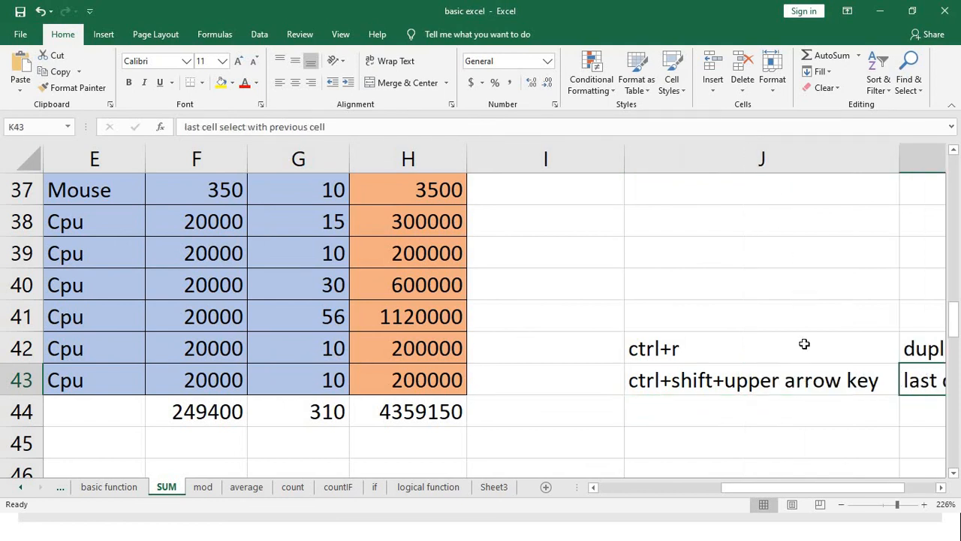
{"action": "left_click_drag", "start_coordinate": [810, 488], "coordinate": [861, 493]}
{"action": "left_click_drag", "start_coordinate": [744, 380], "coordinate": [706, 372]}
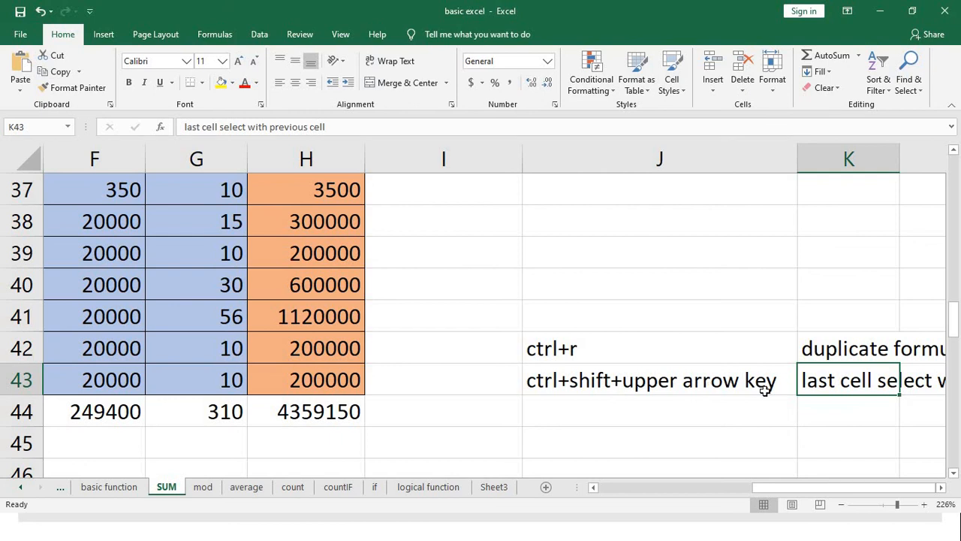
{"action": "left_click_drag", "start_coordinate": [835, 488], "coordinate": [937, 491]}
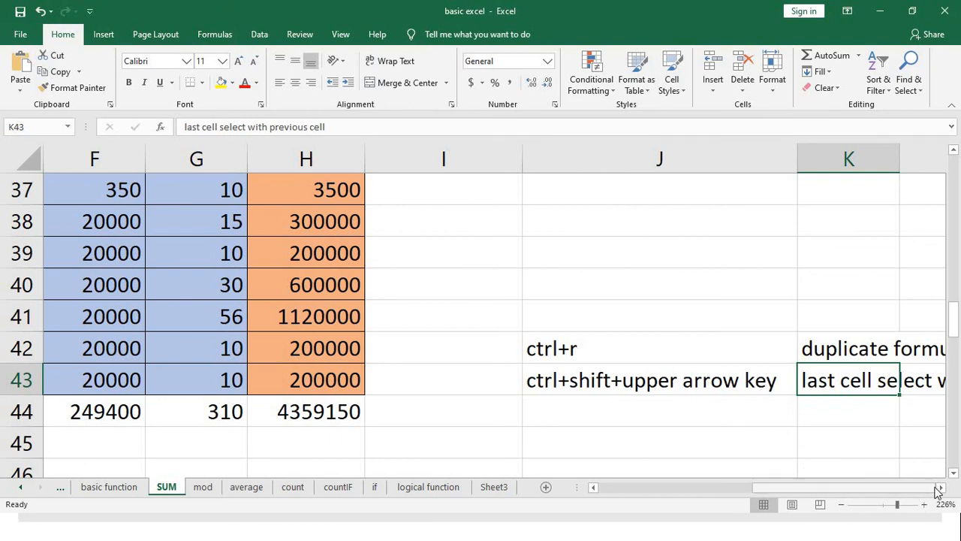
{"action": "left_click", "coordinate": [938, 488]}
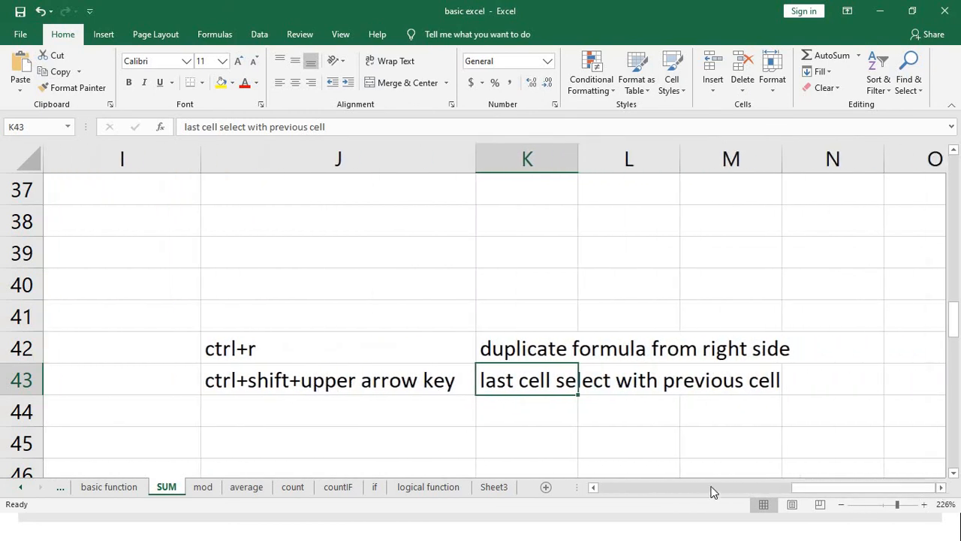
Total the first Soni row of the product table by entering =SUM(E48:H48) in I48
{"action": "left_click_drag", "start_coordinate": [841, 488], "coordinate": [746, 490]}
{"action": "left_click", "coordinate": [562, 411]}
{"action": "scroll", "coordinate": [563, 421], "scroll_direction": "down", "scroll_amount": 2}
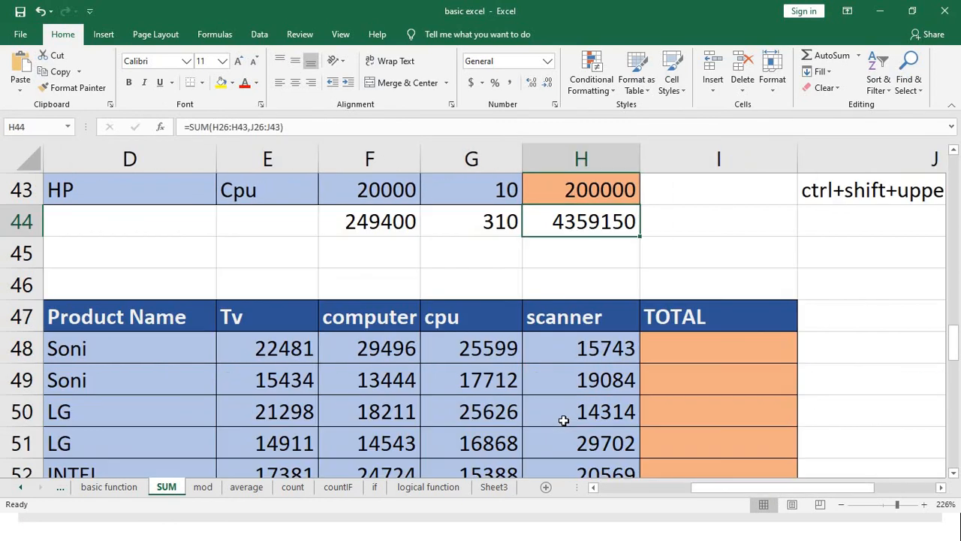
{"action": "scroll", "coordinate": [563, 420], "scroll_direction": "down", "scroll_amount": 2}
{"action": "scroll", "coordinate": [563, 418], "scroll_direction": "up", "scroll_amount": 1}
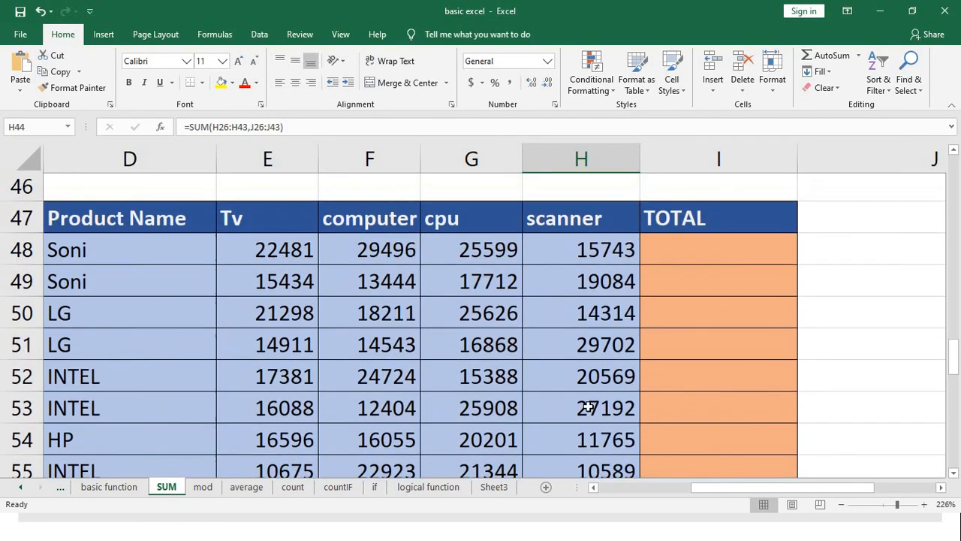
{"action": "left_click", "coordinate": [693, 259]}
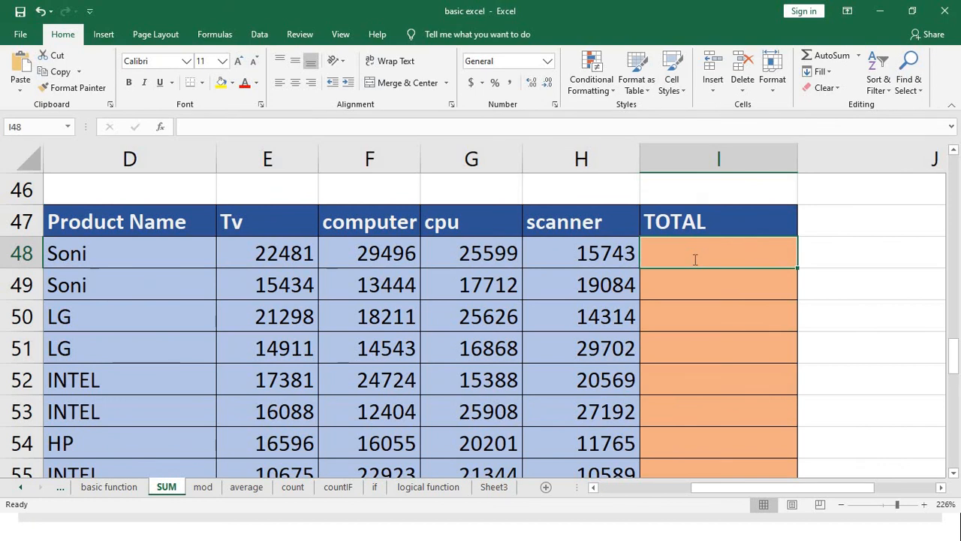
{"action": "type", "text": "=sum("}
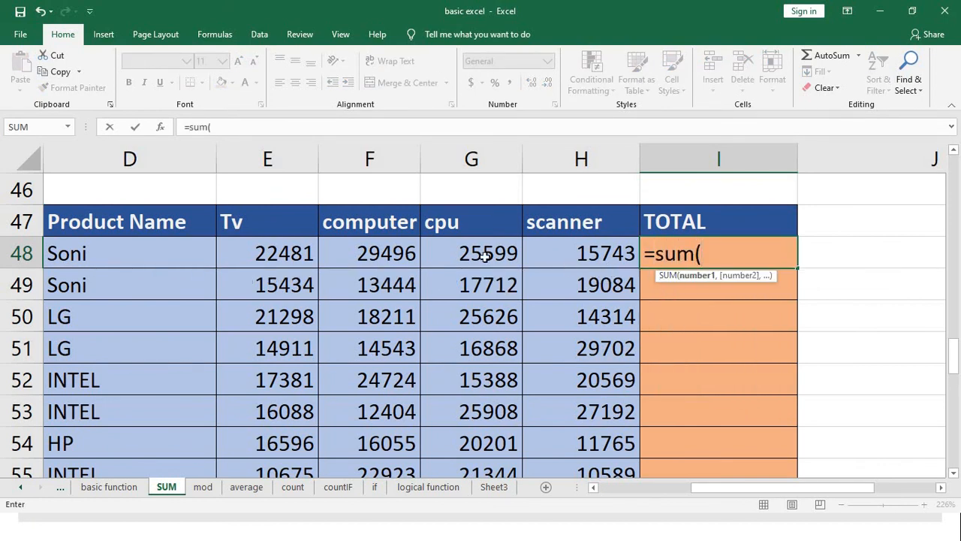
{"action": "left_click_drag", "start_coordinate": [278, 257], "coordinate": [554, 262]}
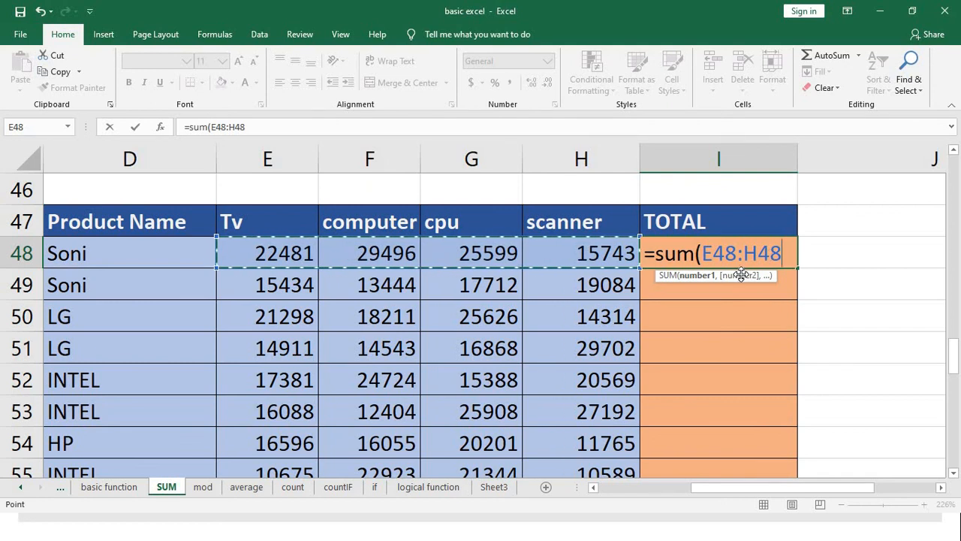
{"action": "type", "text": ")"}
{"action": "key", "text": "Return"}
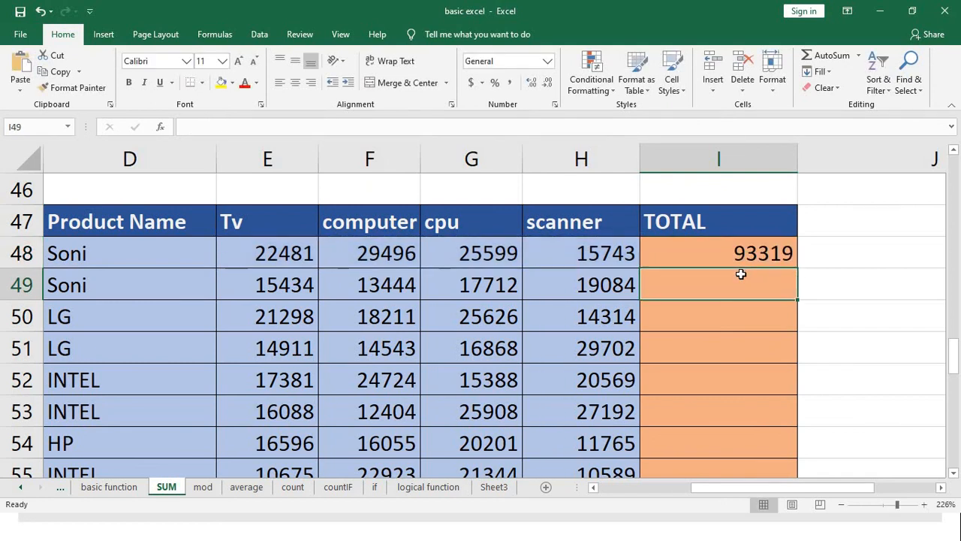
{"action": "left_click_drag", "start_coordinate": [740, 258], "coordinate": [732, 447]}
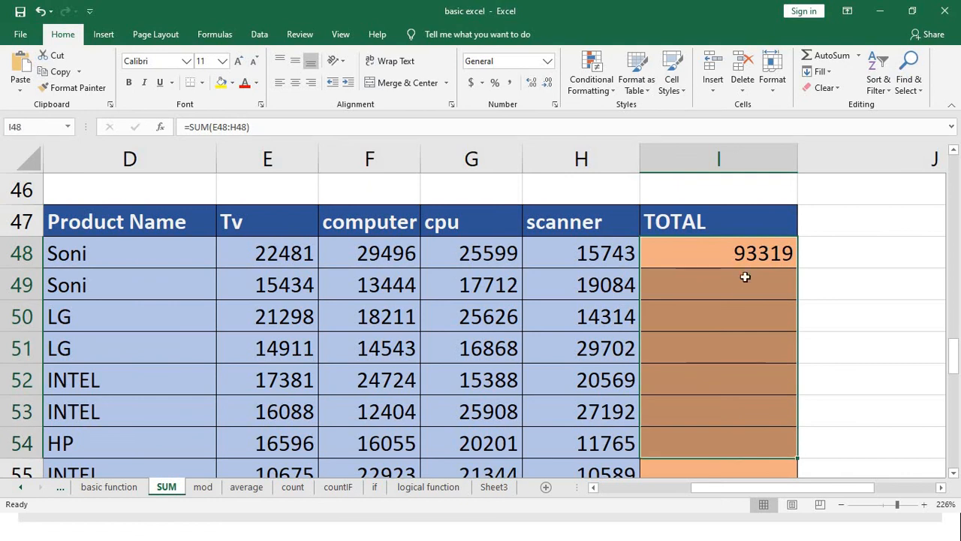
{"action": "left_click", "coordinate": [743, 258]}
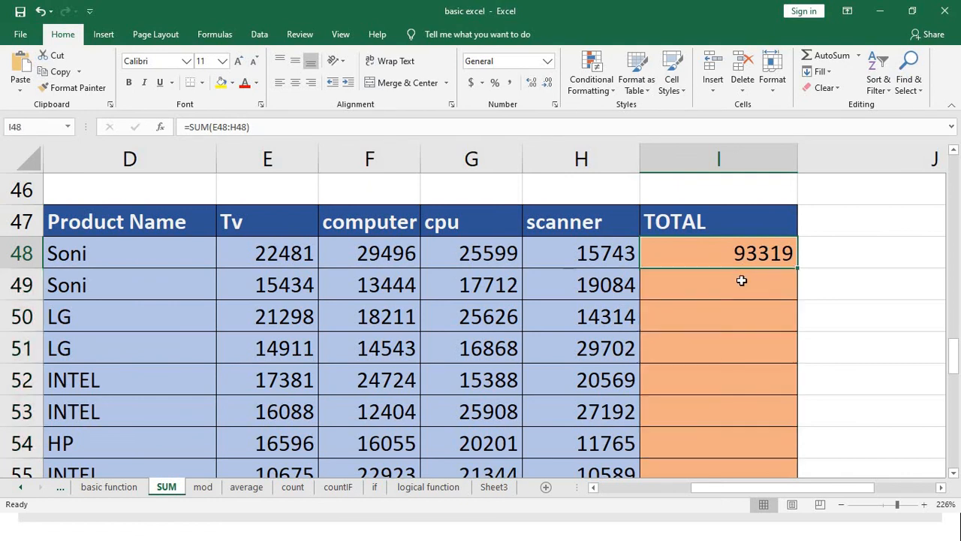
{"action": "key", "text": "ctrl+shift+Down"}
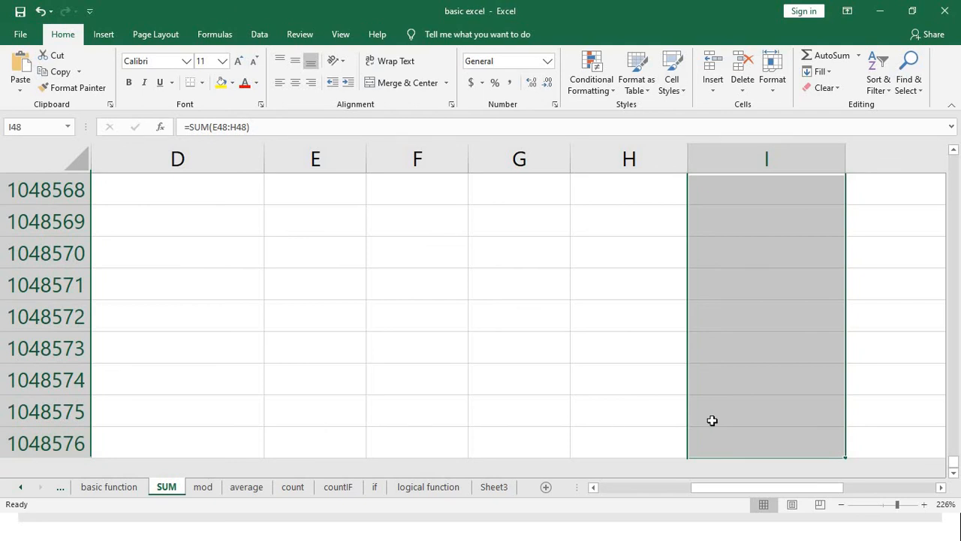
{"action": "scroll", "coordinate": [712, 420], "scroll_direction": "up", "scroll_amount": 6}
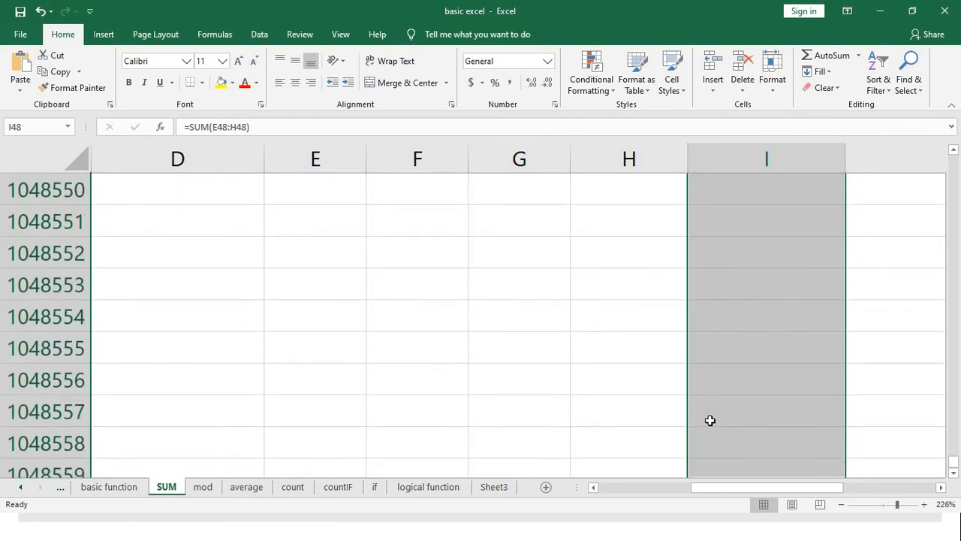
Fill the SUM formula in I48 down through I65, and undo the fill
{"action": "key", "text": "ctrl+BackSpace"}
{"action": "key", "text": "shift+Down"}
{"action": "key", "text": "shift+Down"}
{"action": "key", "text": "shift+Down"}
{"action": "key", "text": "shift+Down"}
{"action": "key", "text": "shift+Down"}
{"action": "key", "text": "shift+Down"}
{"action": "key", "text": "shift+Down"}
{"action": "key", "text": "shift+Down"}
{"action": "key", "text": "shift+Down"}
{"action": "key", "text": "shift+Down"}
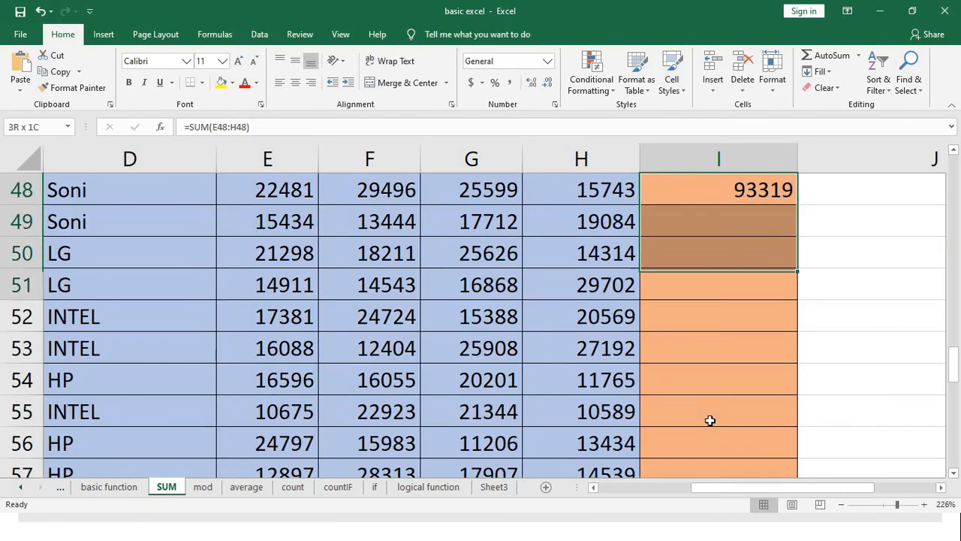
{"action": "key", "text": "shift+Down"}
{"action": "key", "text": "shift+Down"}
{"action": "key", "text": "shift+Down"}
{"action": "key", "text": "shift+Down"}
{"action": "key", "text": "shift+Down"}
{"action": "key", "text": "shift+Down"}
{"action": "key", "text": "shift+Down"}
{"action": "key", "text": "shift+Down"}
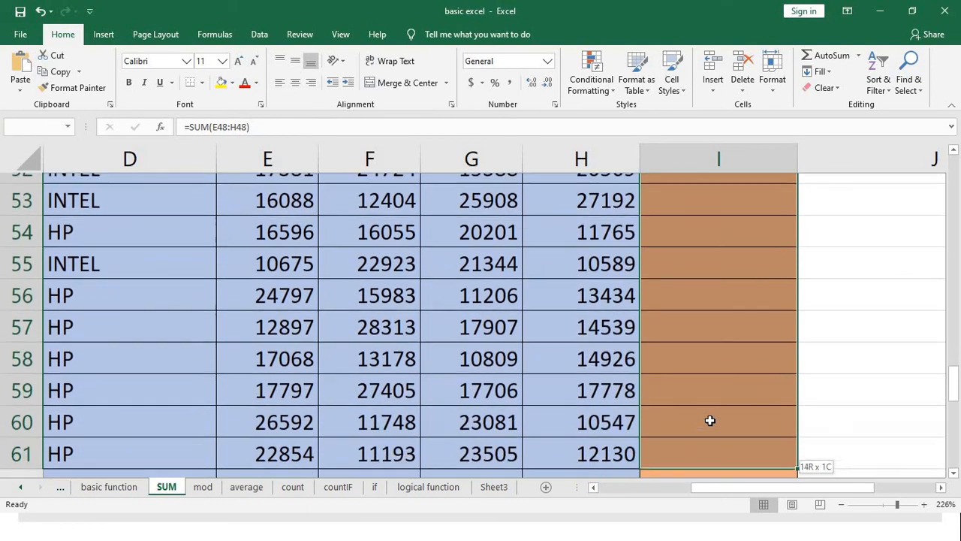
{"action": "key", "text": "shift+Up"}
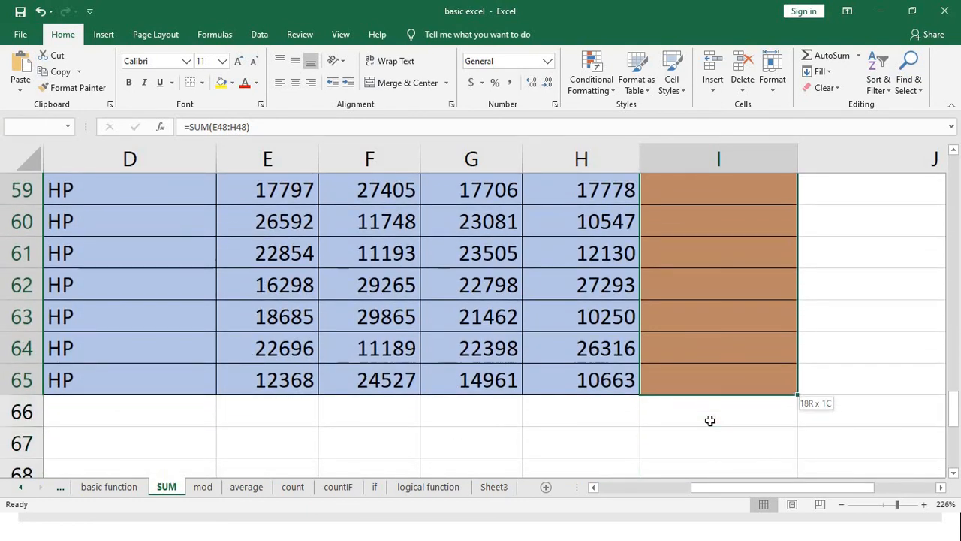
{"action": "key", "text": "ctrl+d"}
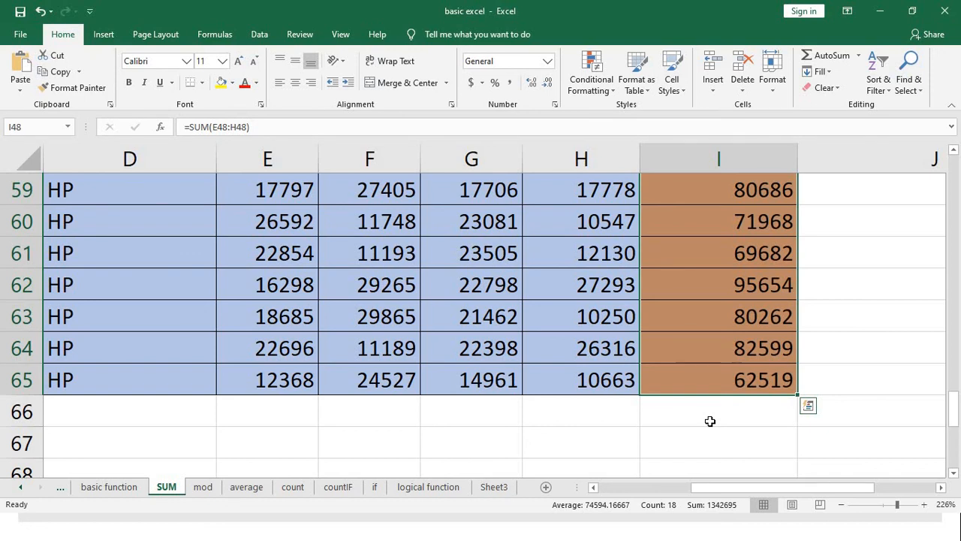
{"action": "key", "text": "ctrl+z"}
Total the last row of the product table by entering =SUM(E65:H65) in I65
{"action": "scroll", "coordinate": [720, 413], "scroll_direction": "down", "scroll_amount": 5}
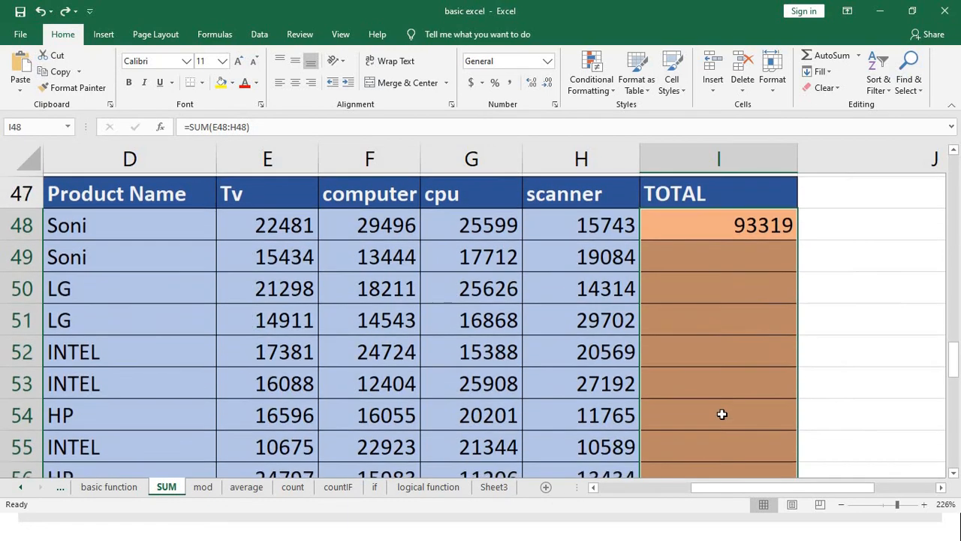
{"action": "left_click", "coordinate": [730, 383]}
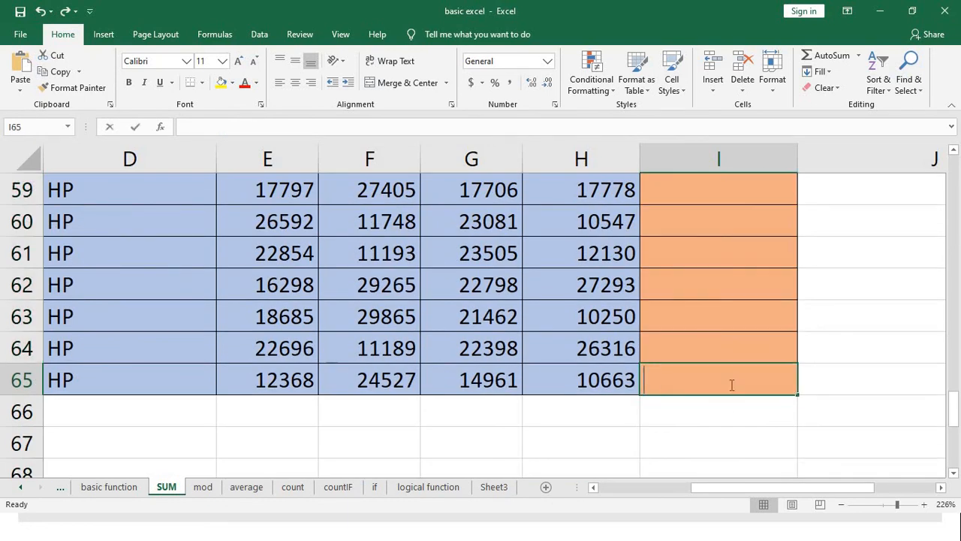
{"action": "type", "text": "=sum("}
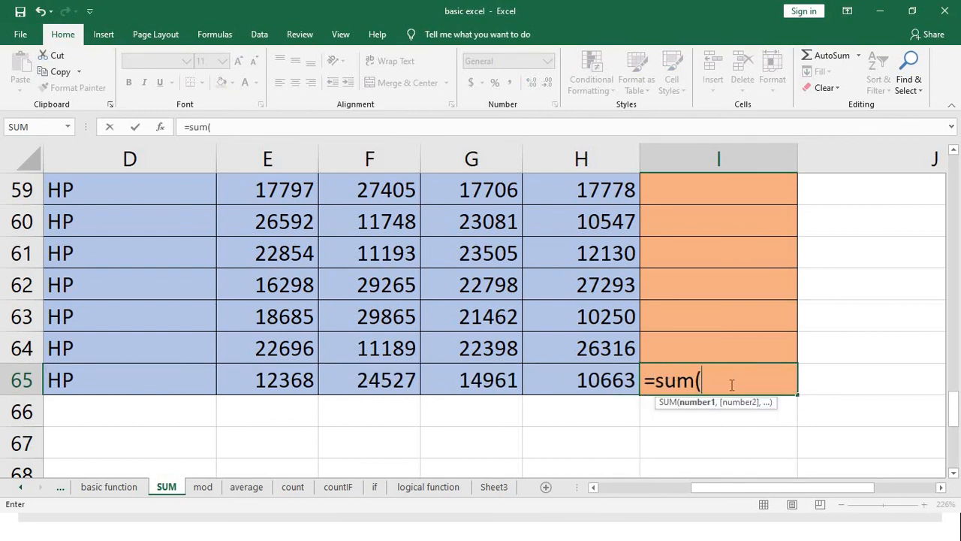
{"action": "key", "text": "Left"}
{"action": "key", "text": "Left"}
{"action": "key", "text": "Left"}
{"action": "key", "text": "Left"}
{"action": "key", "text": "shift+Right"}
{"action": "key", "text": "shift+Right"}
{"action": "key", "text": "shift+Right"}
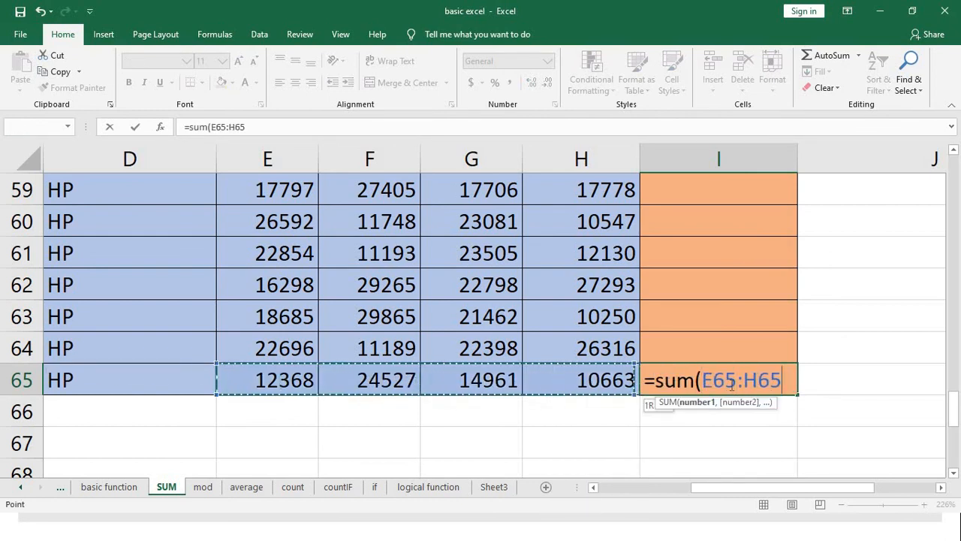
{"action": "type", "text": ")"}
{"action": "key", "text": "Return"}
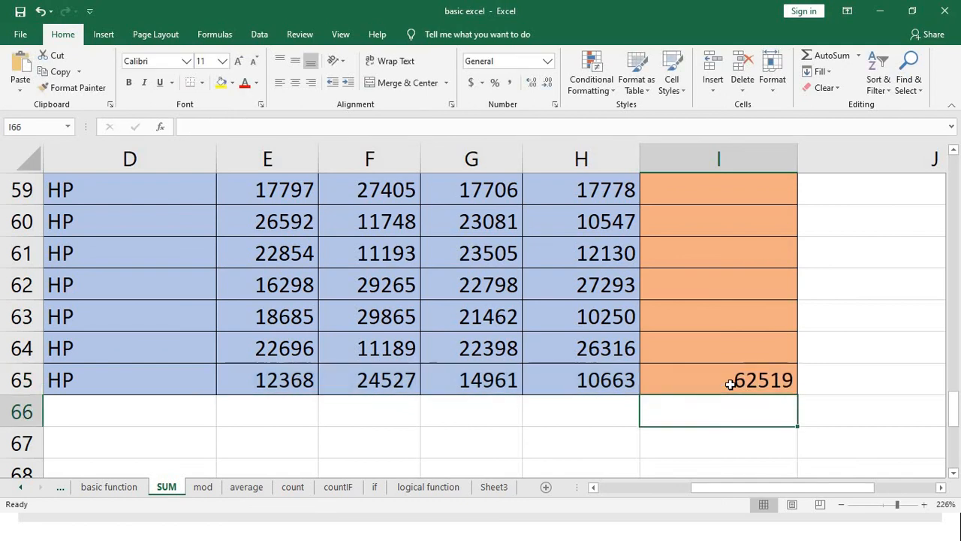
Select the TOTAL column from I48 to the last entry in I65 and fill the row-sum formula down
{"action": "left_click", "coordinate": [729, 385]}
{"action": "key", "text": "ctrl+Up"}
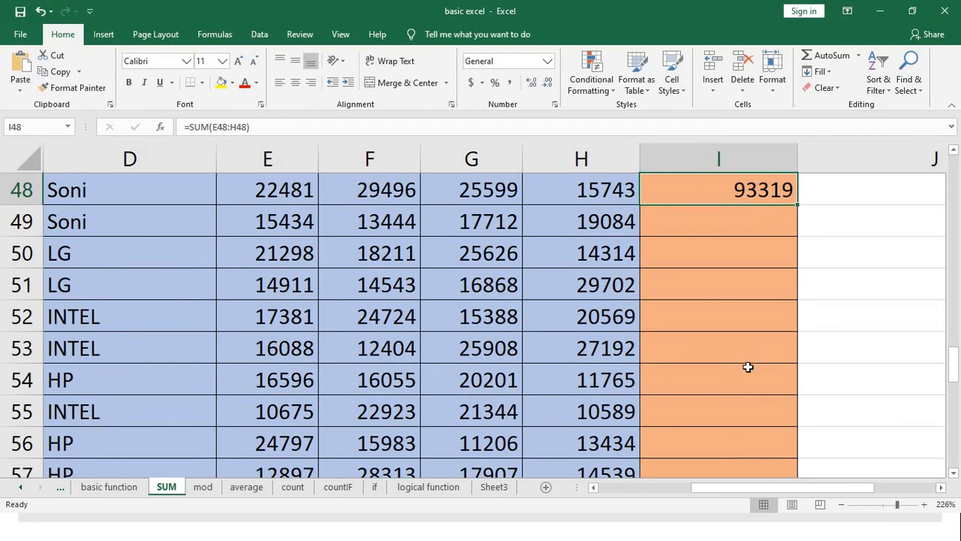
{"action": "key", "text": "ctrl+shift+Down"}
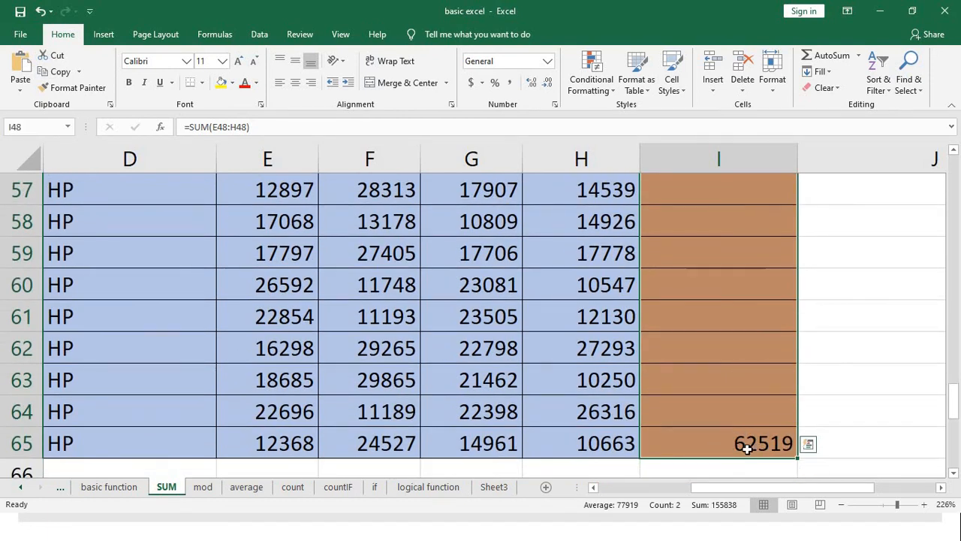
{"action": "key", "text": "ctrl+d"}
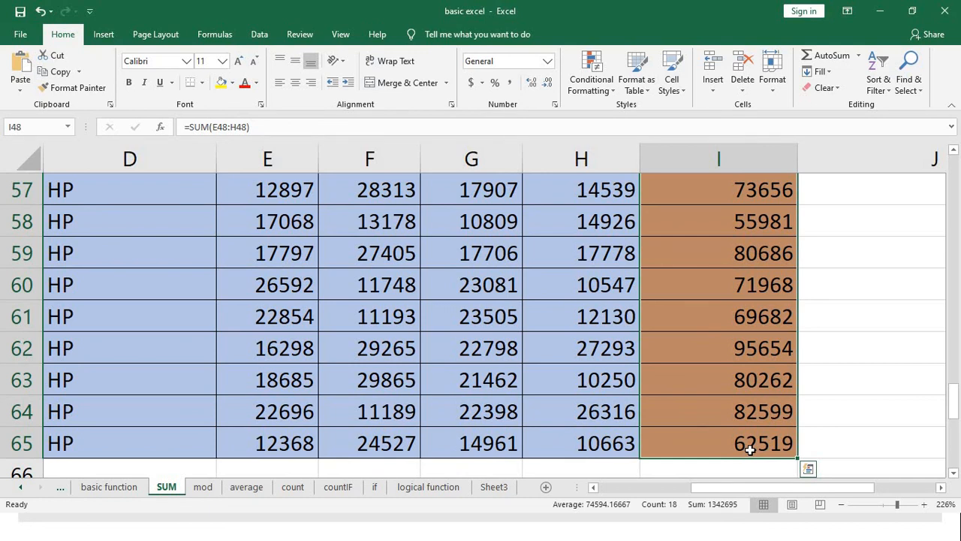
Review the filled totals, the shortcut note in J43 and the other SUM examples back to the Horizontal table
{"action": "scroll", "coordinate": [823, 427], "scroll_direction": "up", "scroll_amount": 5}
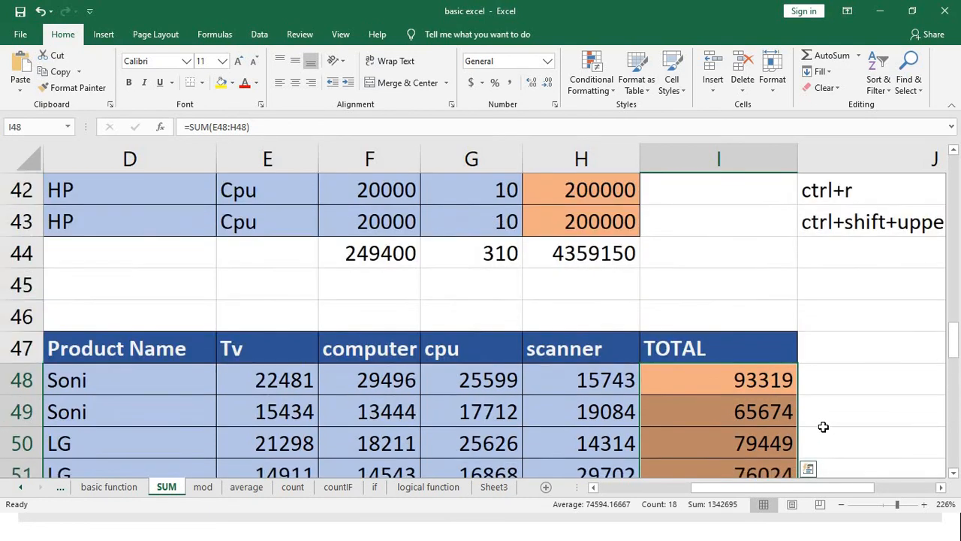
{"action": "scroll", "coordinate": [823, 427], "scroll_direction": "up", "scroll_amount": 1}
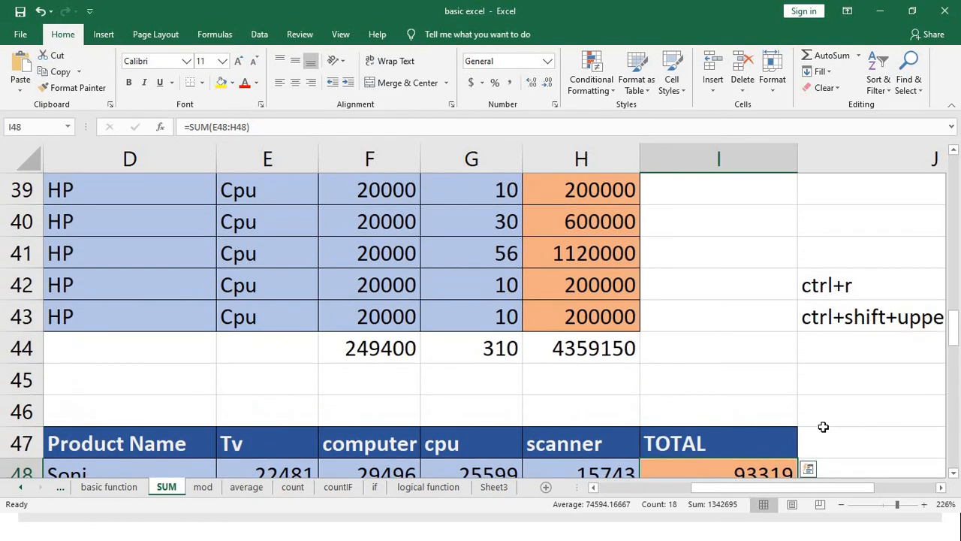
{"action": "left_click", "coordinate": [841, 317]}
{"action": "mouse_move", "coordinate": [792, 487]}
{"action": "left_mouse_down"}
{"action": "mouse_move", "coordinate": [832, 491]}
{"action": "mouse_move", "coordinate": [792, 487]}
{"action": "left_mouse_up"}
{"action": "scroll", "coordinate": [719, 434], "scroll_direction": "down", "scroll_amount": 11}
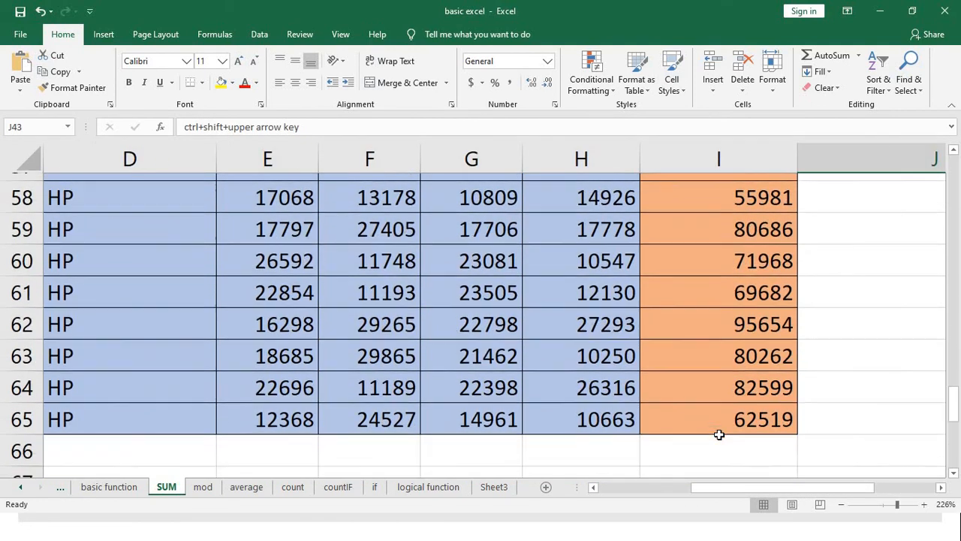
{"action": "scroll", "coordinate": [718, 434], "scroll_direction": "down", "scroll_amount": 1}
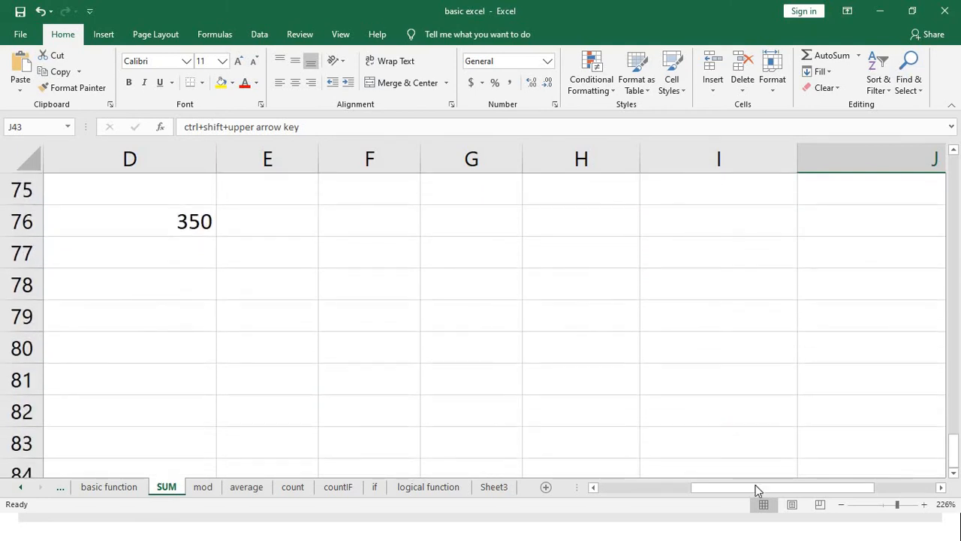
{"action": "left_click_drag", "start_coordinate": [755, 489], "coordinate": [614, 439]}
{"action": "scroll", "coordinate": [614, 439], "scroll_direction": "up", "scroll_amount": 4}
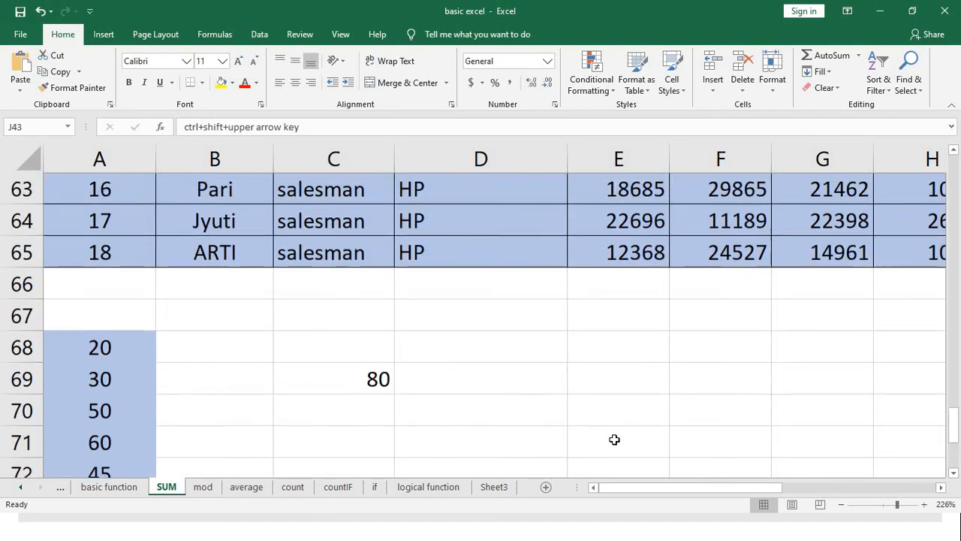
{"action": "scroll", "coordinate": [614, 440], "scroll_direction": "up", "scroll_amount": 11}
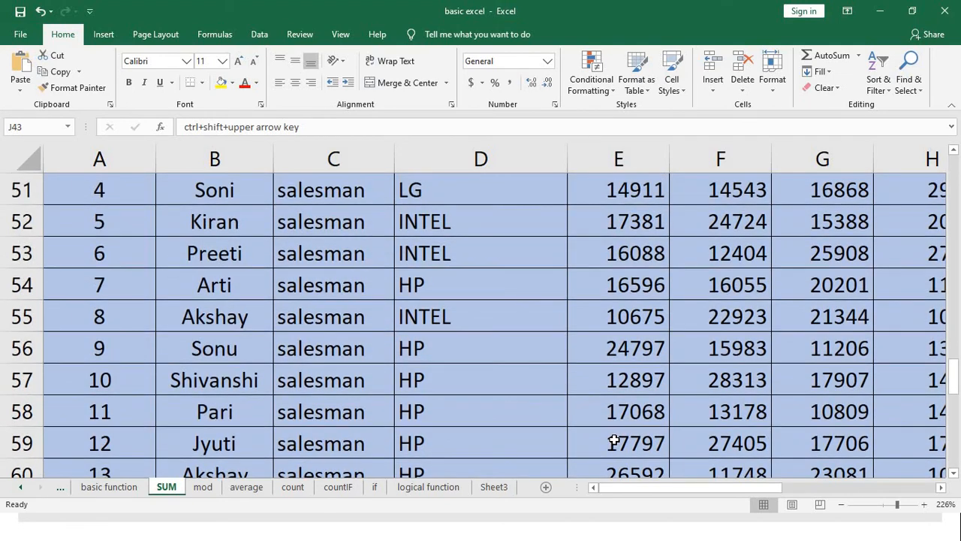
{"action": "scroll", "coordinate": [614, 439], "scroll_direction": "up", "scroll_amount": 9}
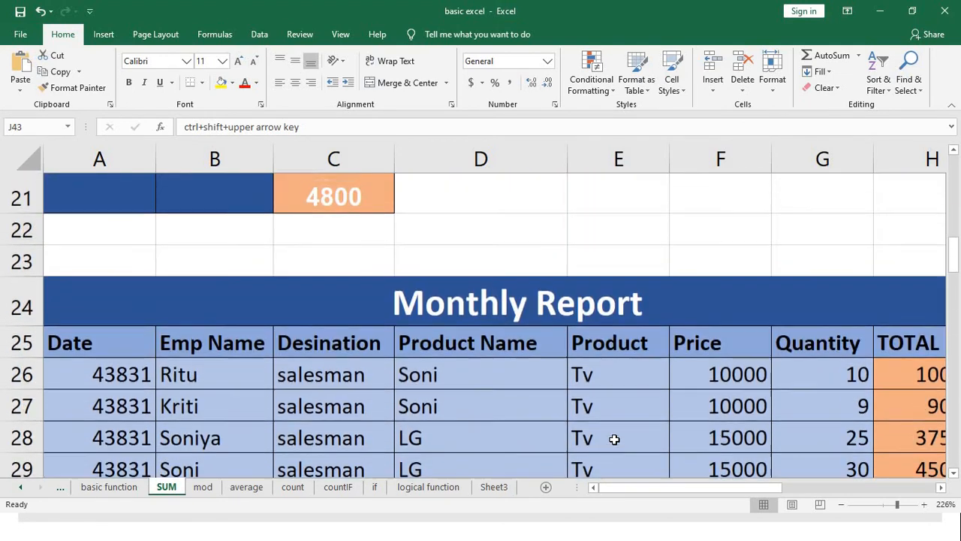
{"action": "scroll", "coordinate": [614, 439], "scroll_direction": "up", "scroll_amount": 1}
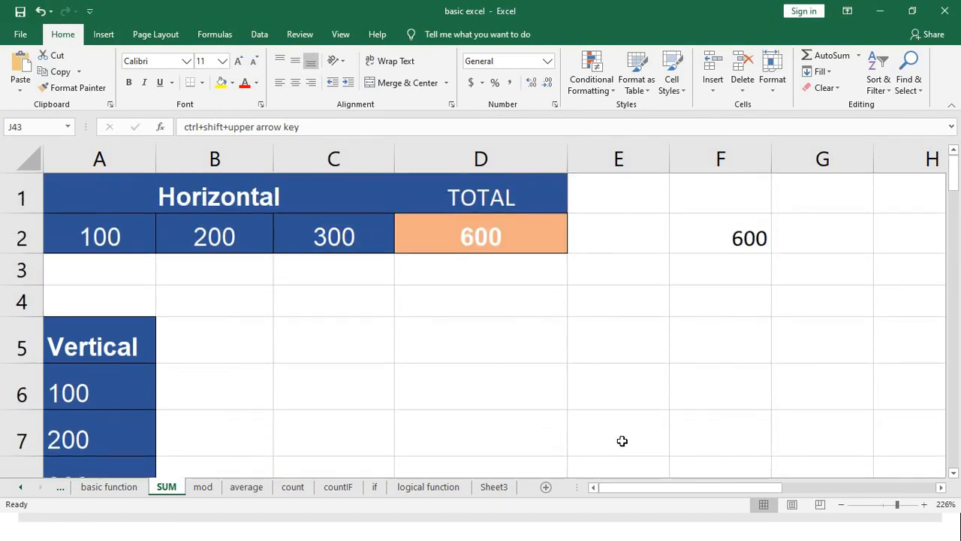